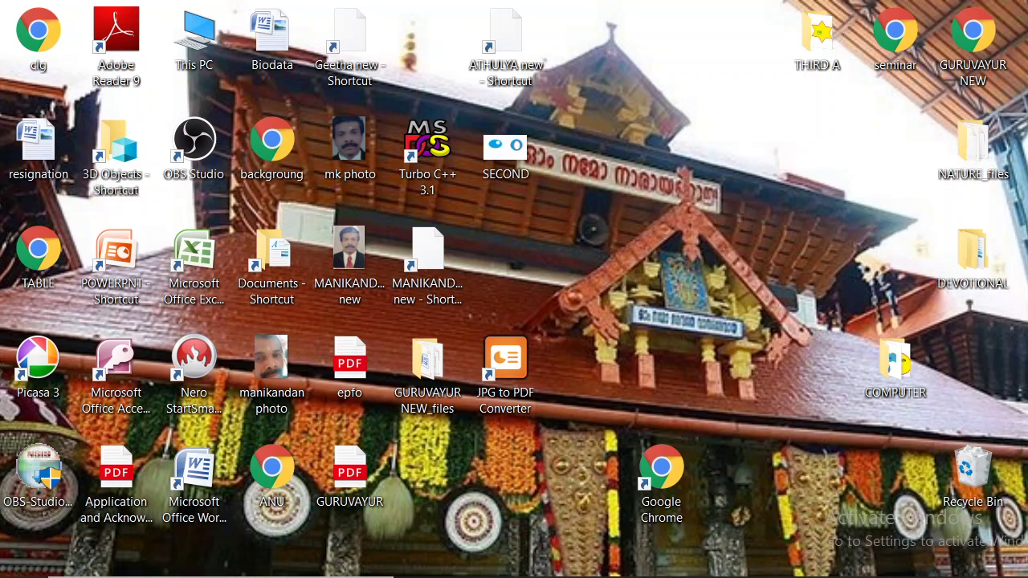
- Search the computer for "MS" and open Paint from the results
{"action": "key", "text": "super+s"}
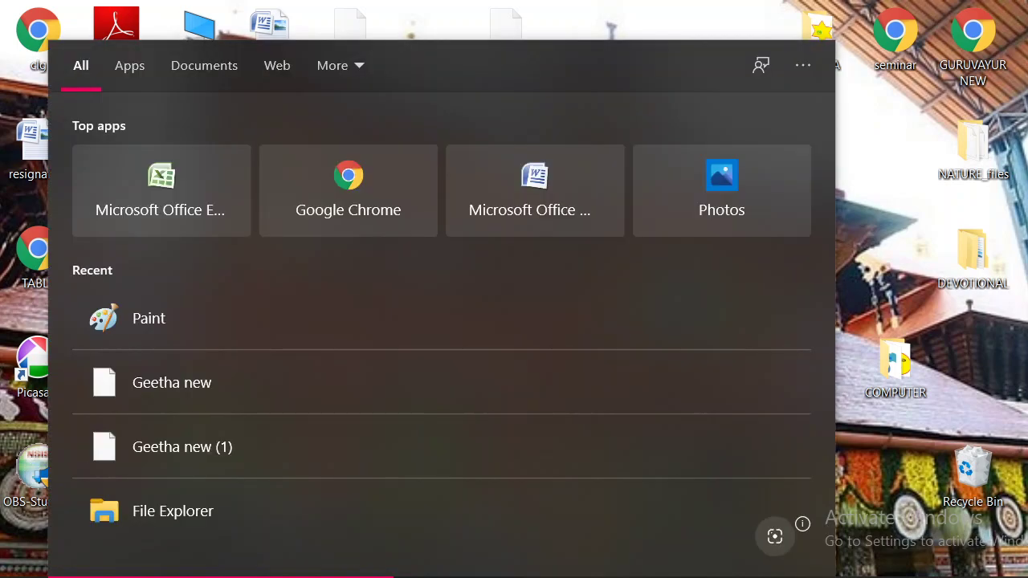
{"action": "type", "text": "MS"}
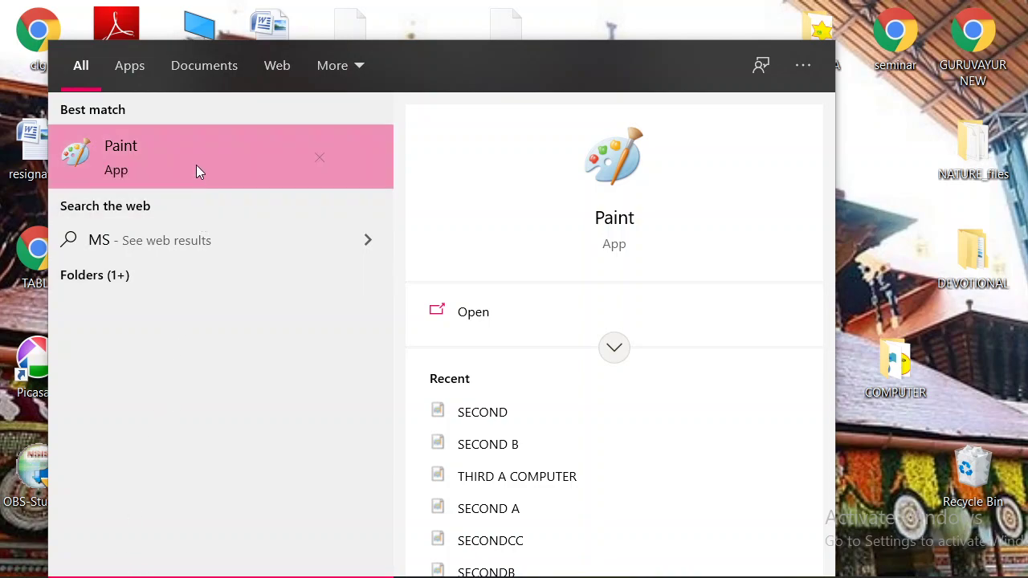
{"action": "left_click", "coordinate": [146, 157]}
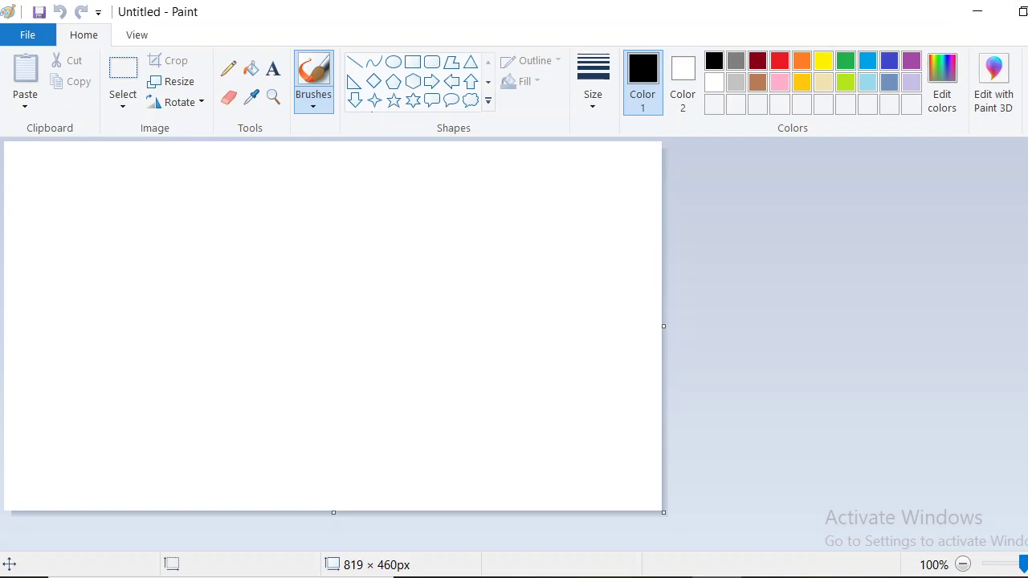
- Minimize the Paint window and bring it back onto the screen
{"action": "left_click", "coordinate": [978, 16]}
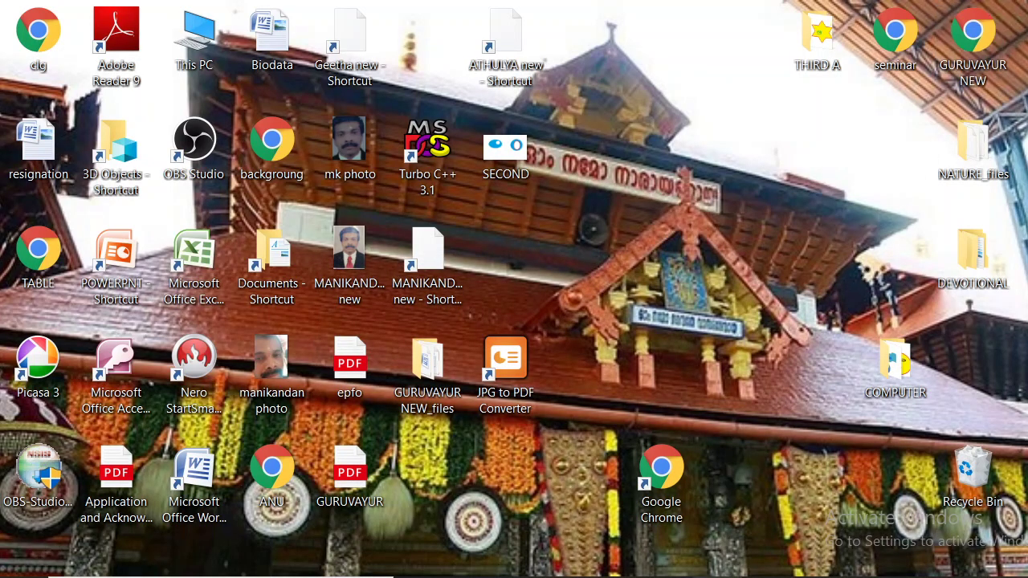
{"action": "mouse_move", "coordinate": [715, 577]}
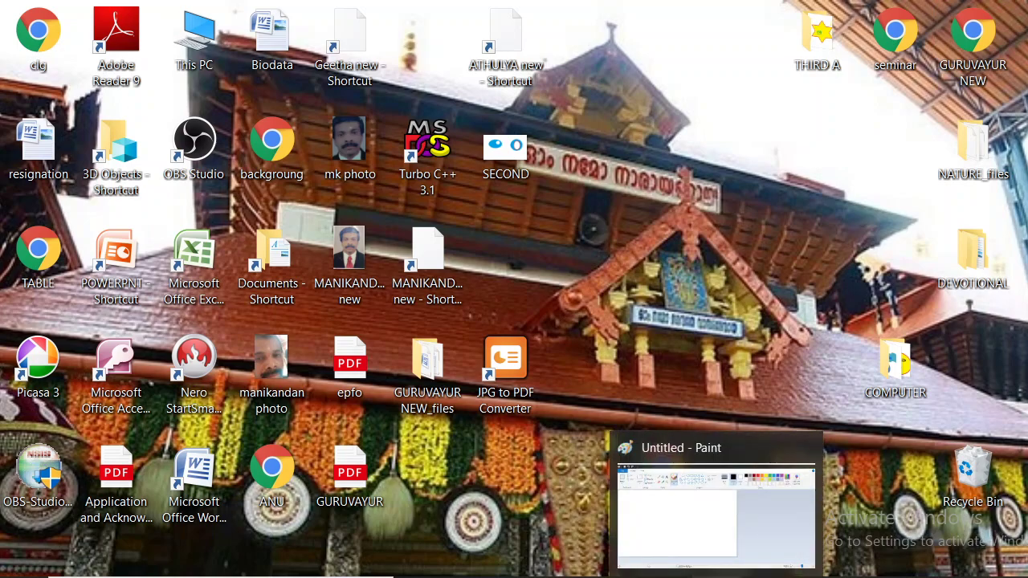
{"action": "left_click", "coordinate": [715, 577]}
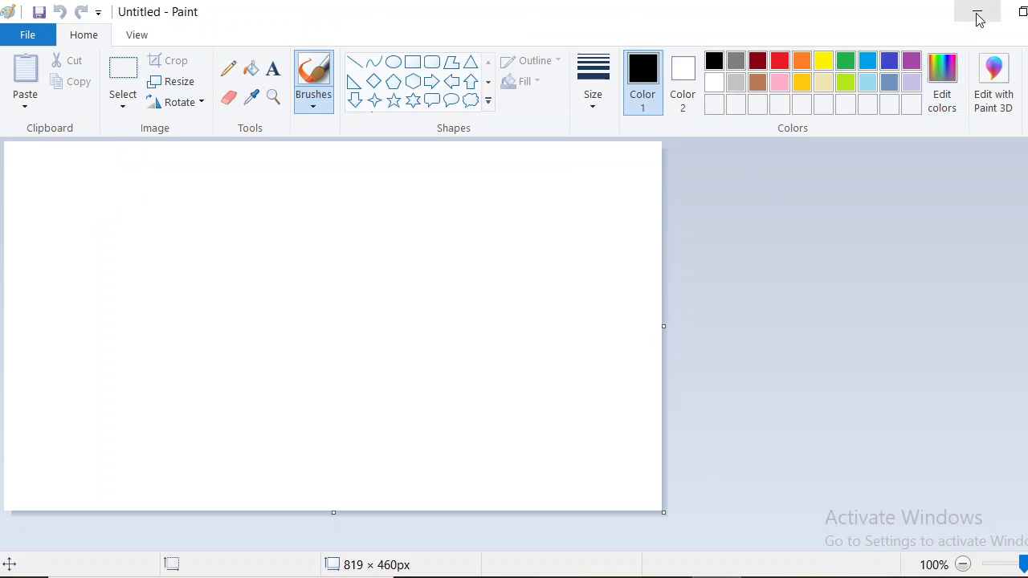
- Restore the Paint window to its smaller size and maximize it again, twice
{"action": "left_click", "coordinate": [1021, 14]}
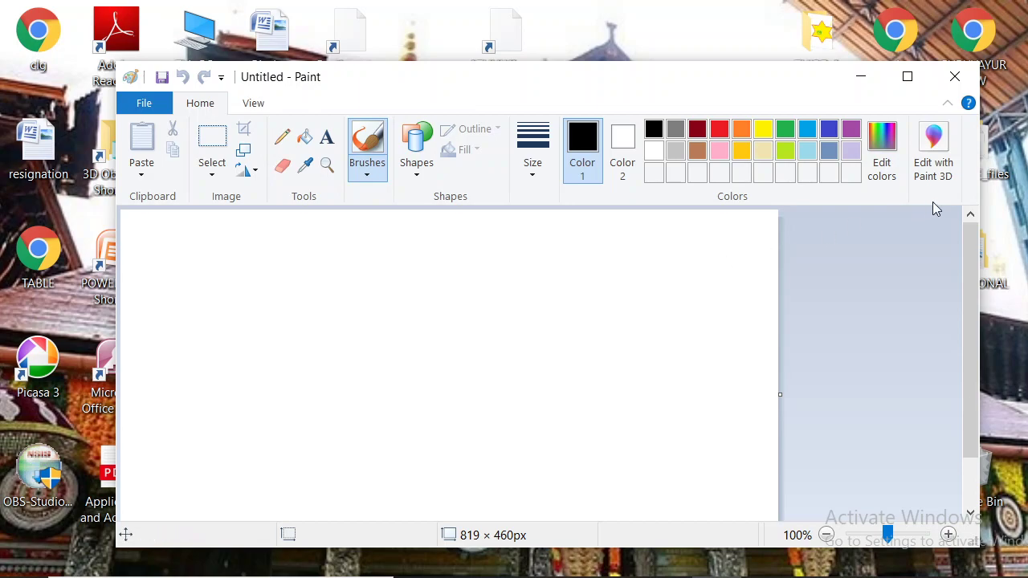
{"action": "left_click", "coordinate": [909, 75]}
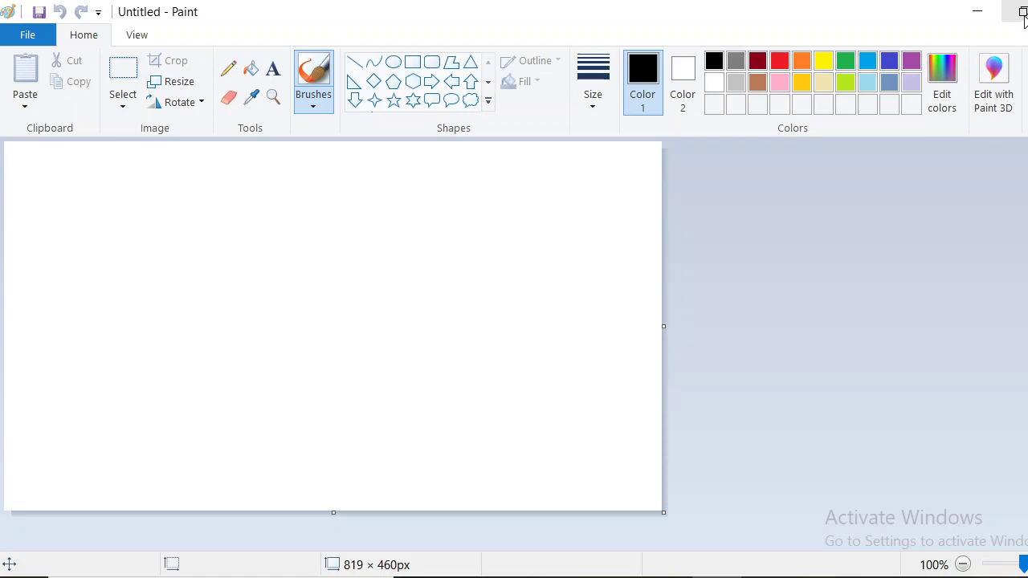
{"action": "left_click", "coordinate": [1022, 12]}
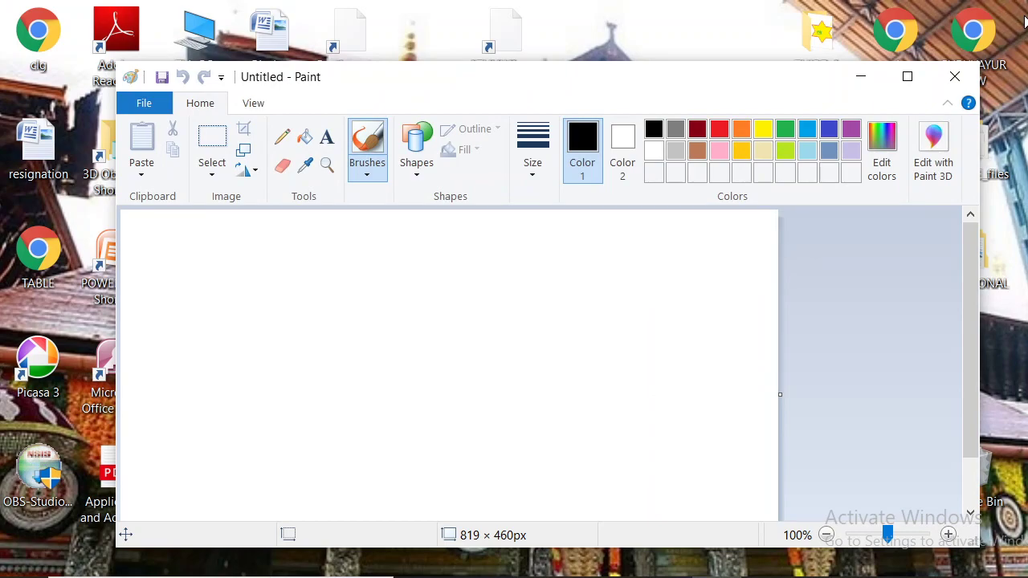
{"action": "left_click", "coordinate": [903, 76]}
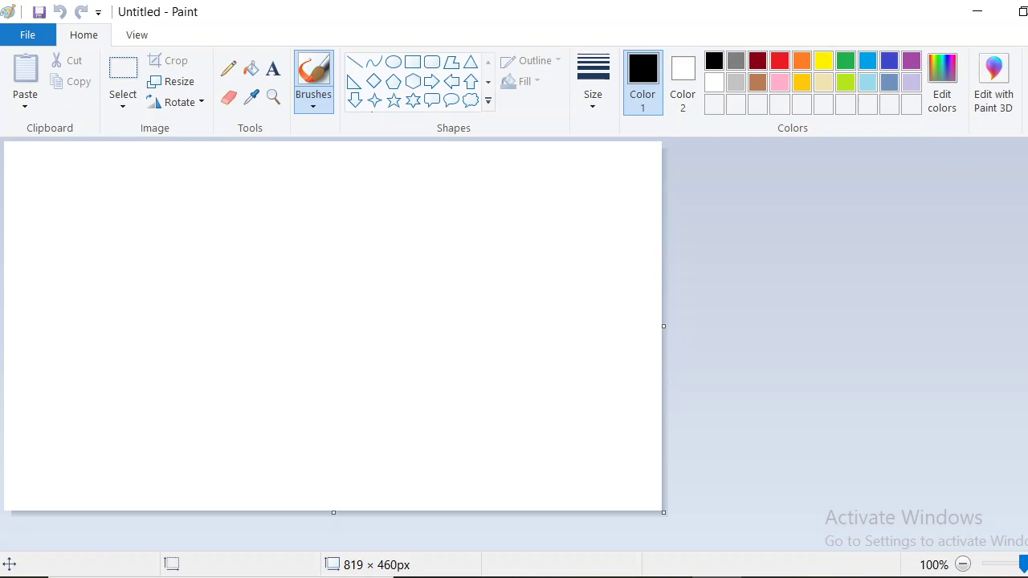
- Close Paint and reopen it by searching the computer for "MS"
{"action": "key", "text": "alt+F4"}
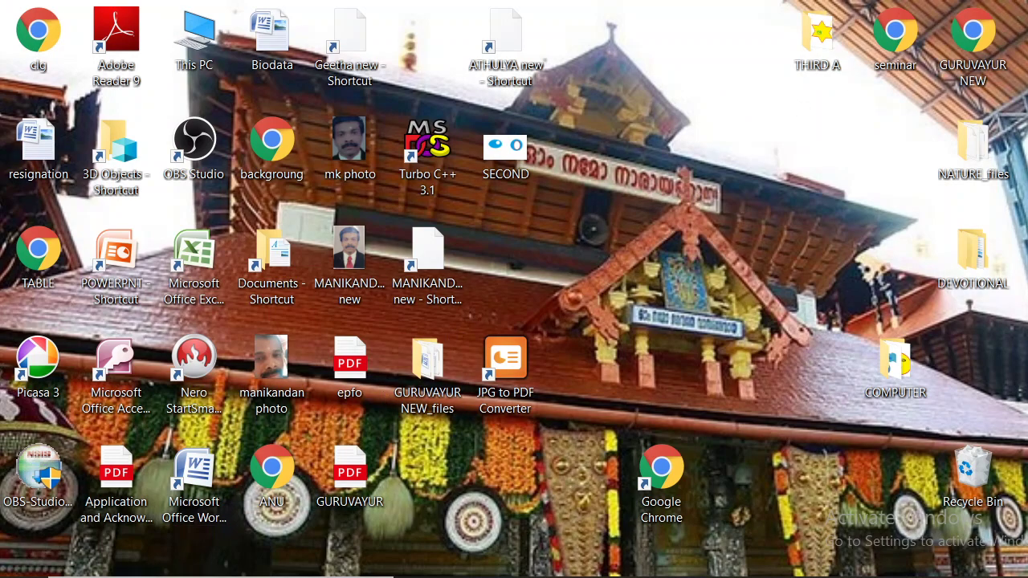
{"action": "key", "text": "super+s"}
{"action": "type", "text": "MS"}
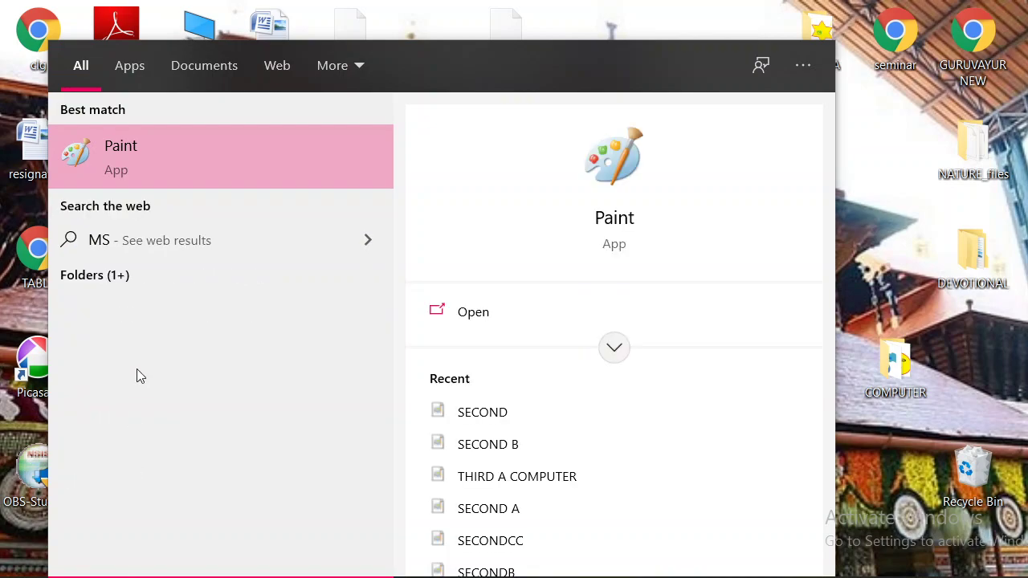
{"action": "left_click", "coordinate": [188, 151]}
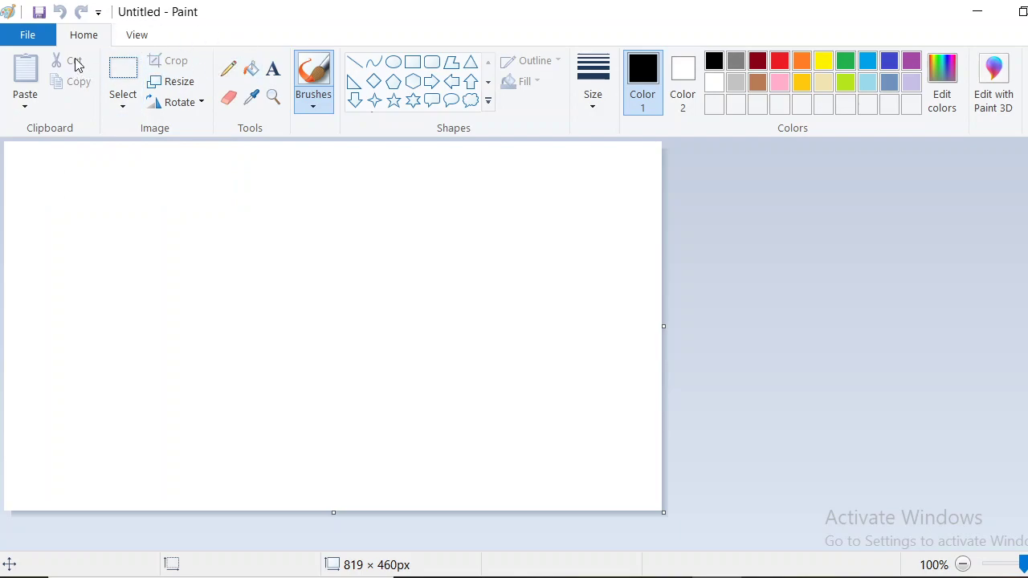
- Examine the file commands and the zoom, show or hide and display options, and return to the drawing tools
{"action": "left_click", "coordinate": [30, 35]}
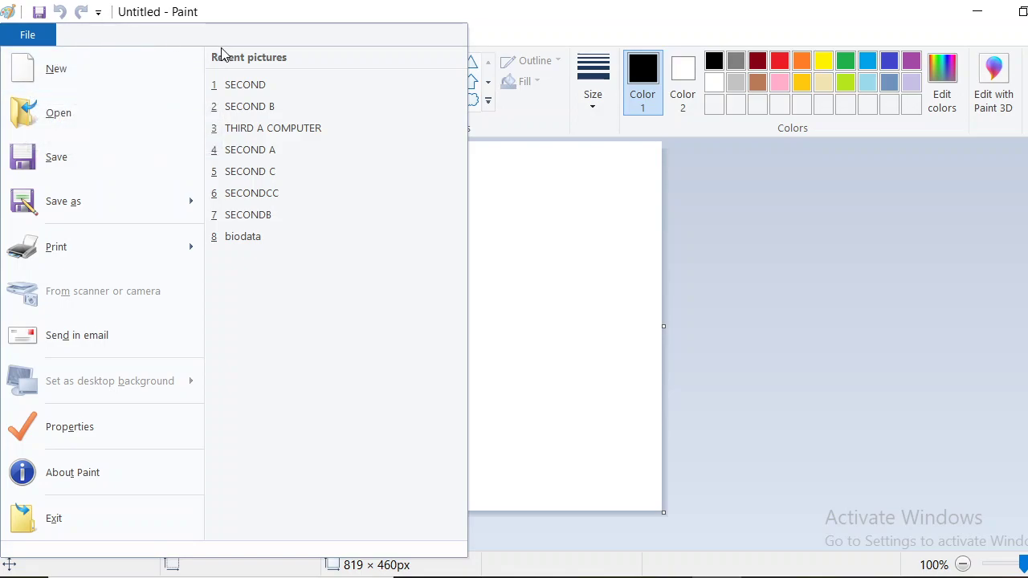
{"action": "left_click", "coordinate": [269, 10]}
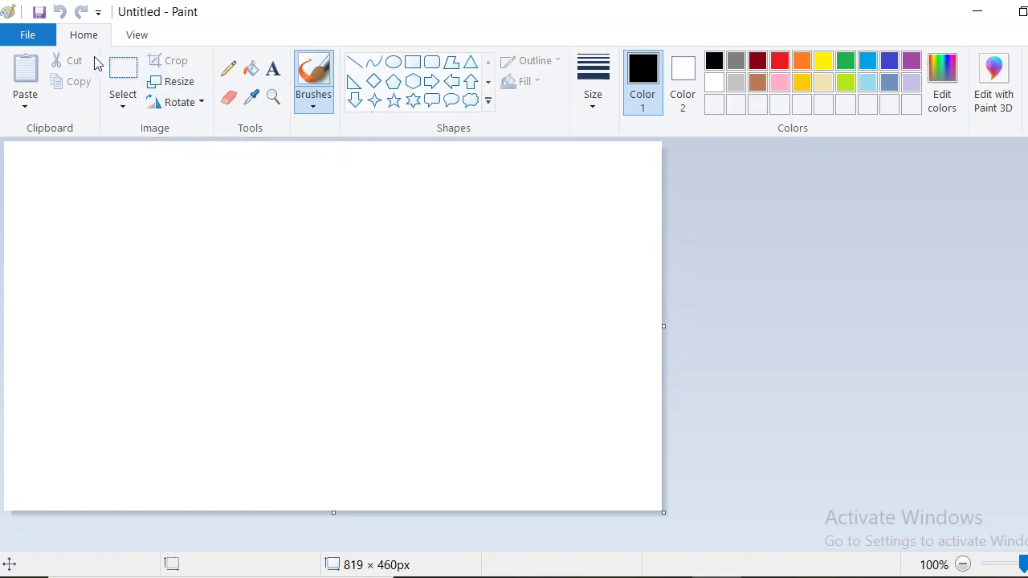
{"action": "left_click", "coordinate": [136, 35]}
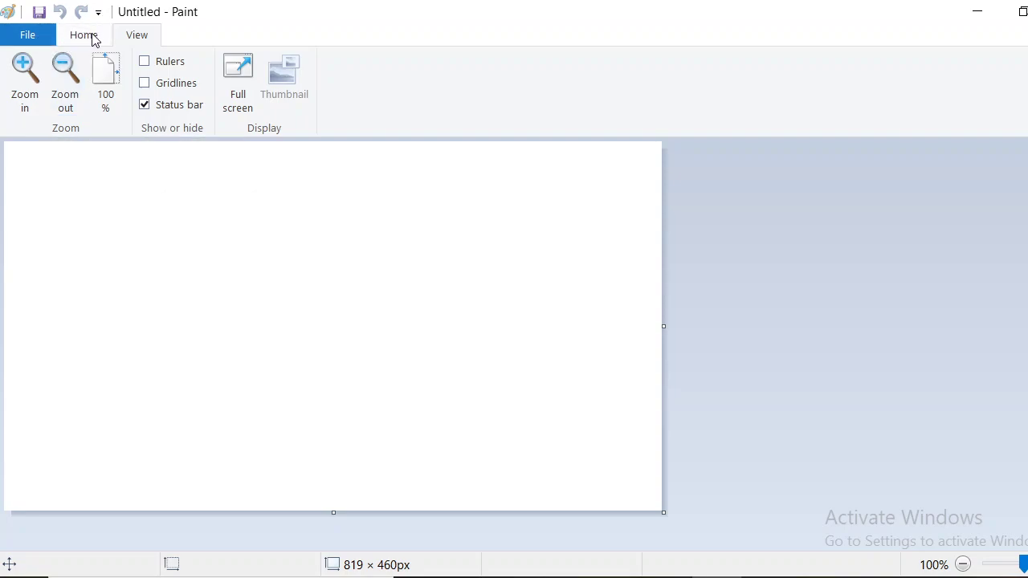
{"action": "left_click", "coordinate": [45, 35]}
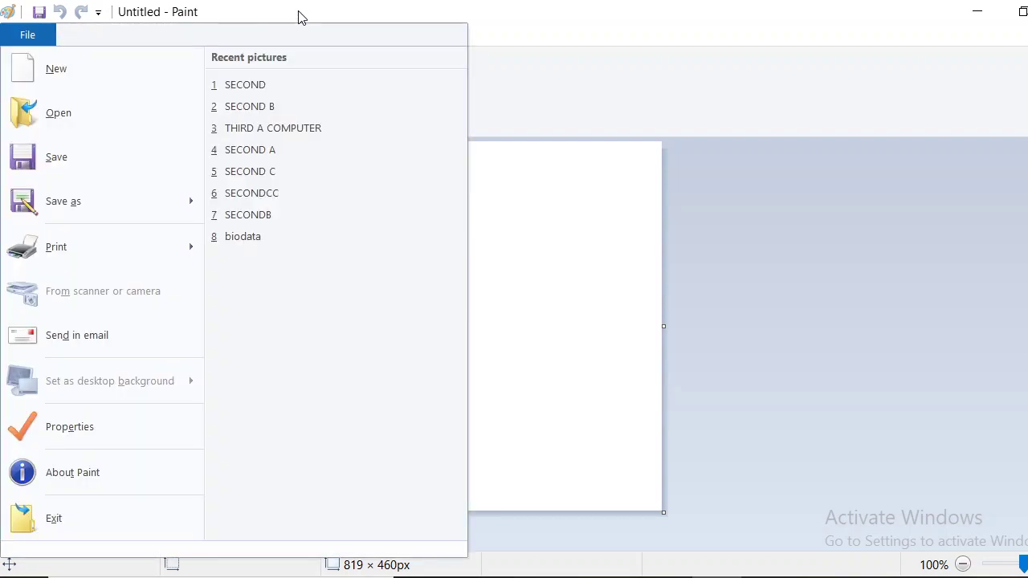
{"action": "left_click", "coordinate": [136, 34]}
{"action": "left_click", "coordinate": [84, 36]}
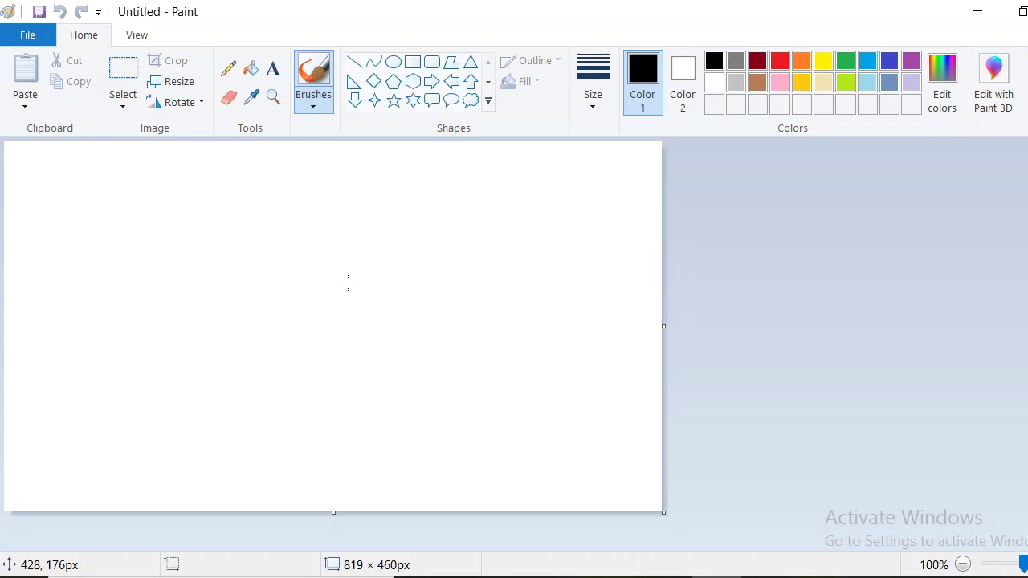
- Brush a long black arc across the blank canvas and a small looped stroke above it
{"action": "left_click", "coordinate": [260, 269]}
{"action": "key", "text": "ctrl+z"}
{"action": "mouse_move", "coordinate": [126, 492]}
{"action": "left_mouse_down"}
{"action": "mouse_move", "coordinate": [318, 349]}
{"action": "mouse_move", "coordinate": [540, 364]}
{"action": "left_mouse_up"}
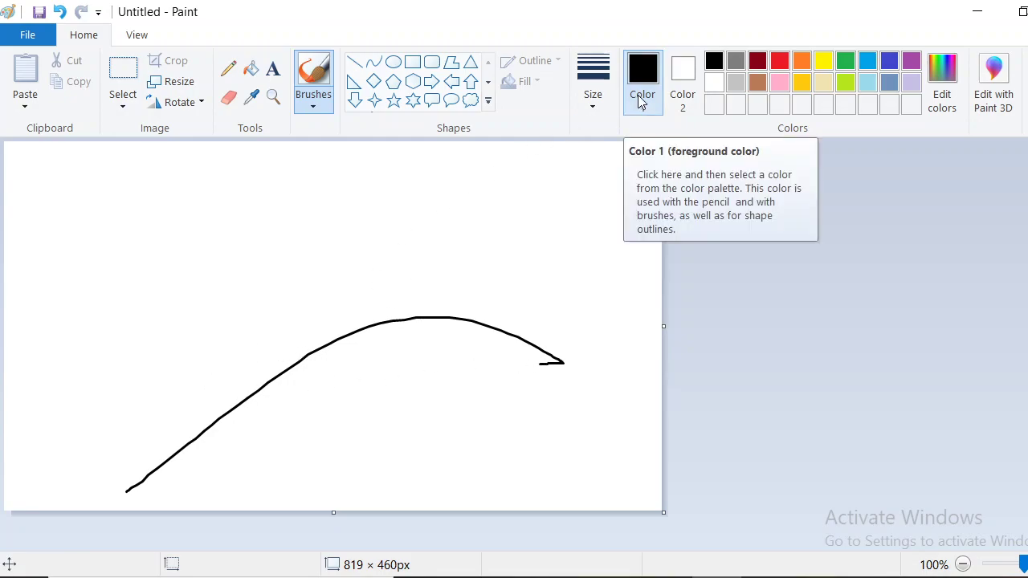
{"action": "mouse_move", "coordinate": [342, 226]}
{"action": "left_mouse_down"}
{"action": "mouse_move", "coordinate": [252, 267]}
{"action": "mouse_move", "coordinate": [313, 239]}
{"action": "mouse_move", "coordinate": [384, 248]}
{"action": "left_mouse_up"}
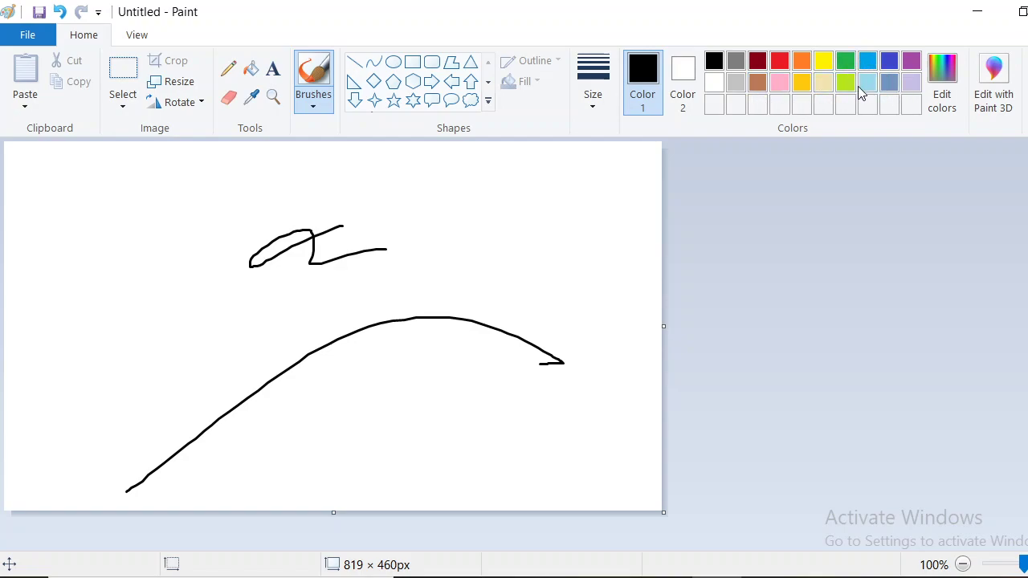
- Set Color 1 to a custom dark green (red 35, green 92, blue 38) and brush a large looping scribble over the drawing
{"action": "left_click", "coordinate": [946, 80]}
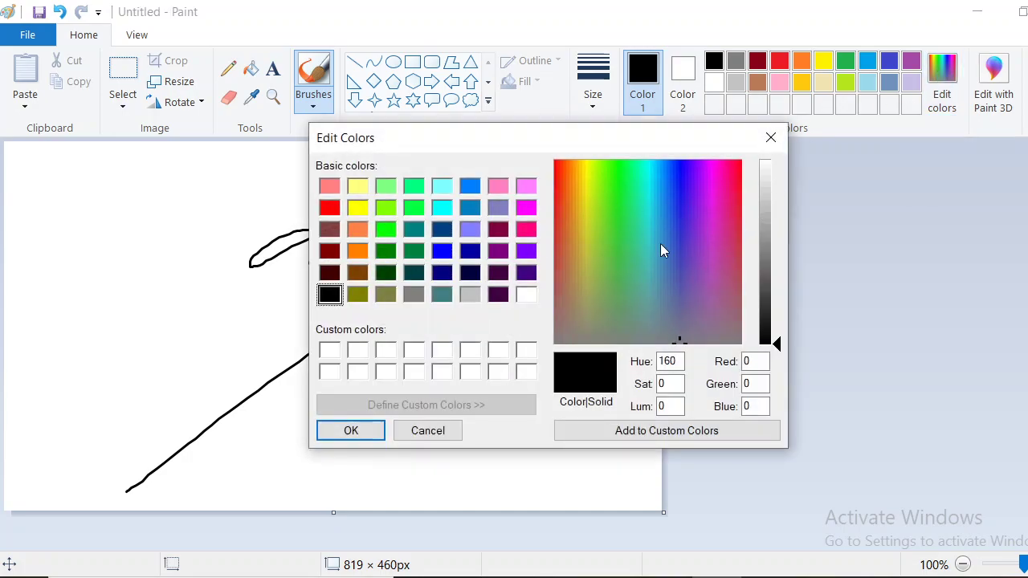
{"action": "left_click", "coordinate": [446, 253]}
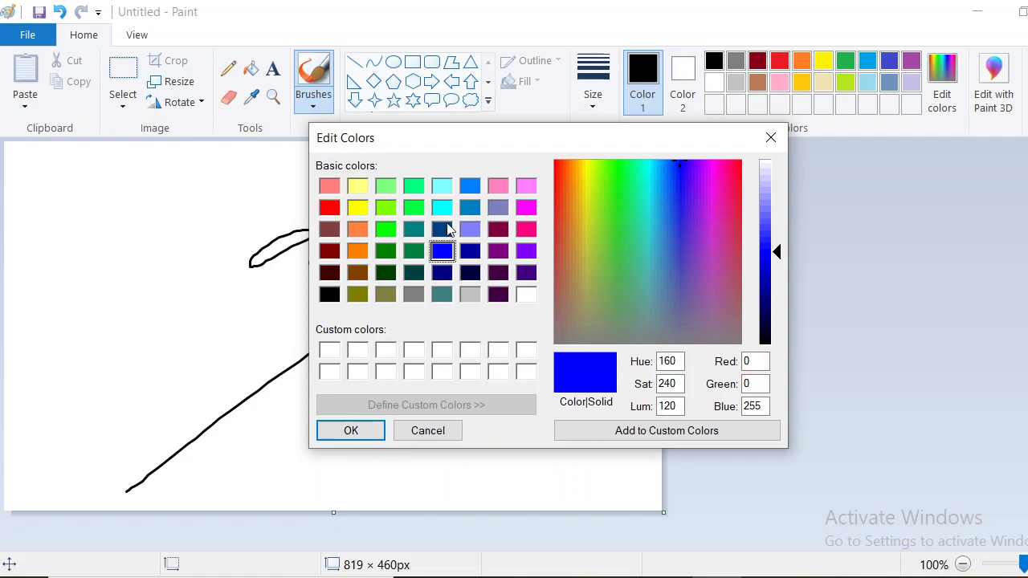
{"action": "left_click", "coordinate": [446, 230]}
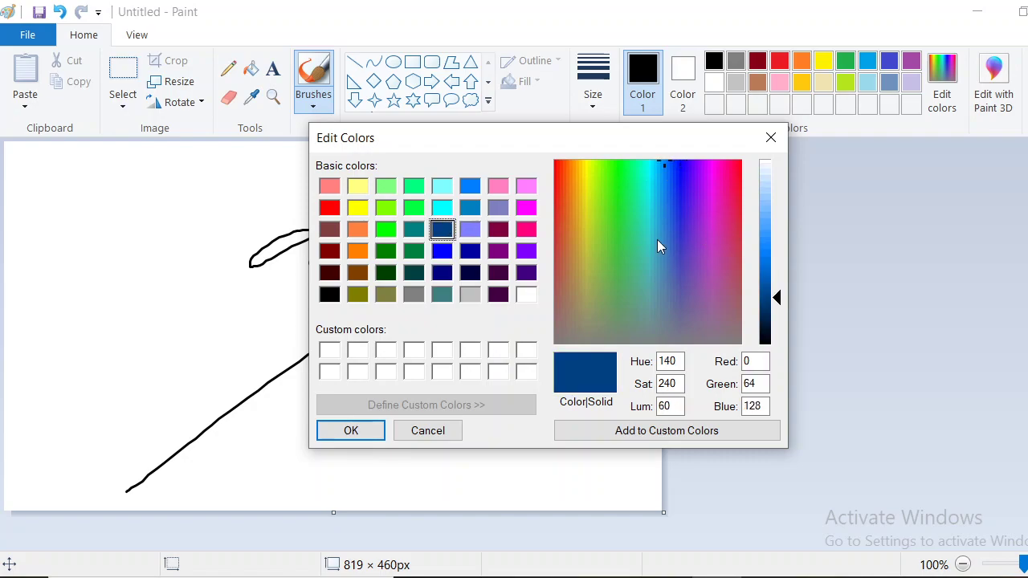
{"action": "left_click", "coordinate": [644, 288]}
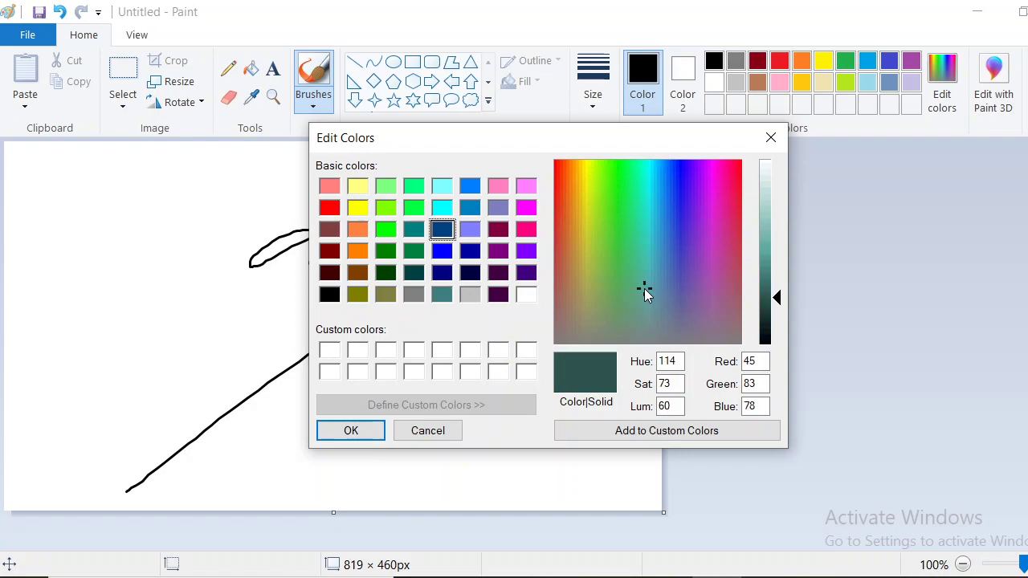
{"action": "left_click", "coordinate": [658, 269]}
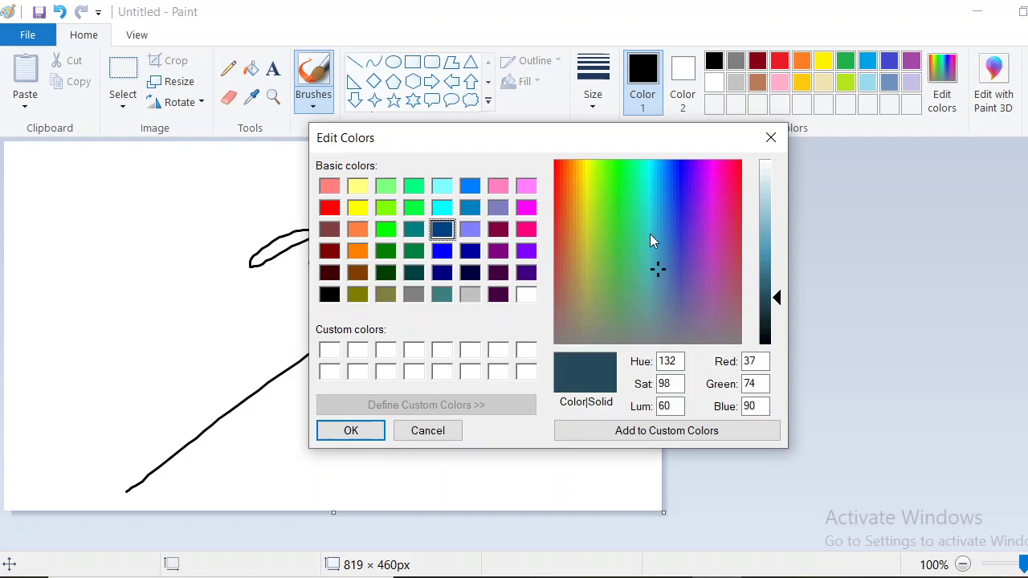
{"action": "left_click", "coordinate": [648, 233]}
{"action": "left_click", "coordinate": [667, 203]}
{"action": "left_click", "coordinate": [630, 306]}
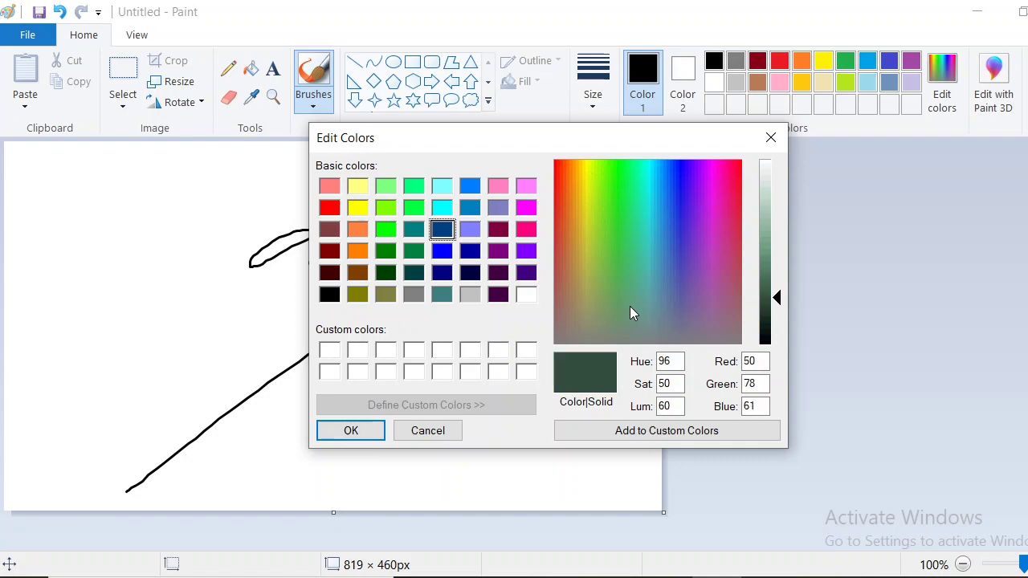
{"action": "left_click", "coordinate": [667, 302]}
{"action": "left_click", "coordinate": [619, 264]}
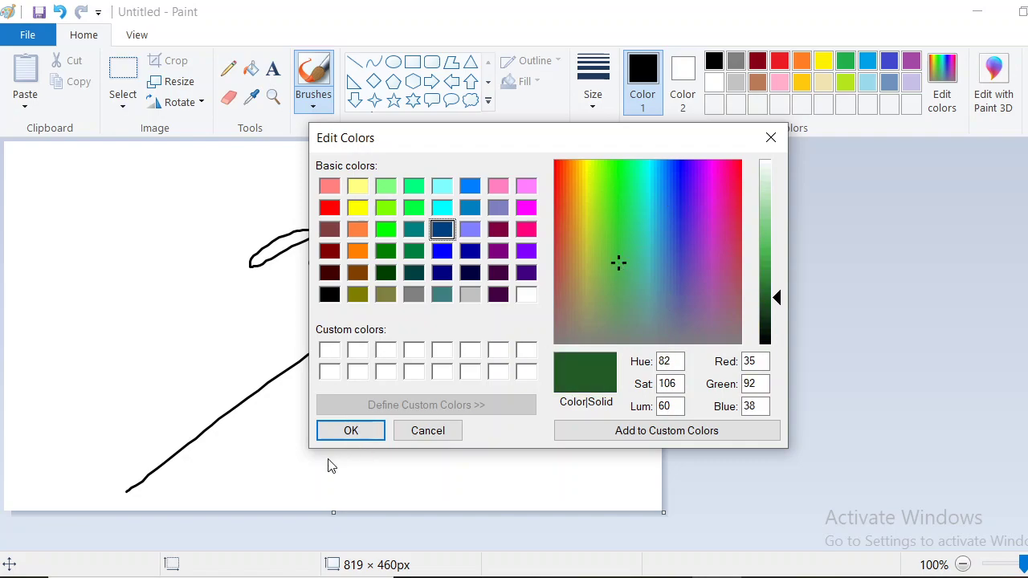
{"action": "left_click", "coordinate": [348, 434]}
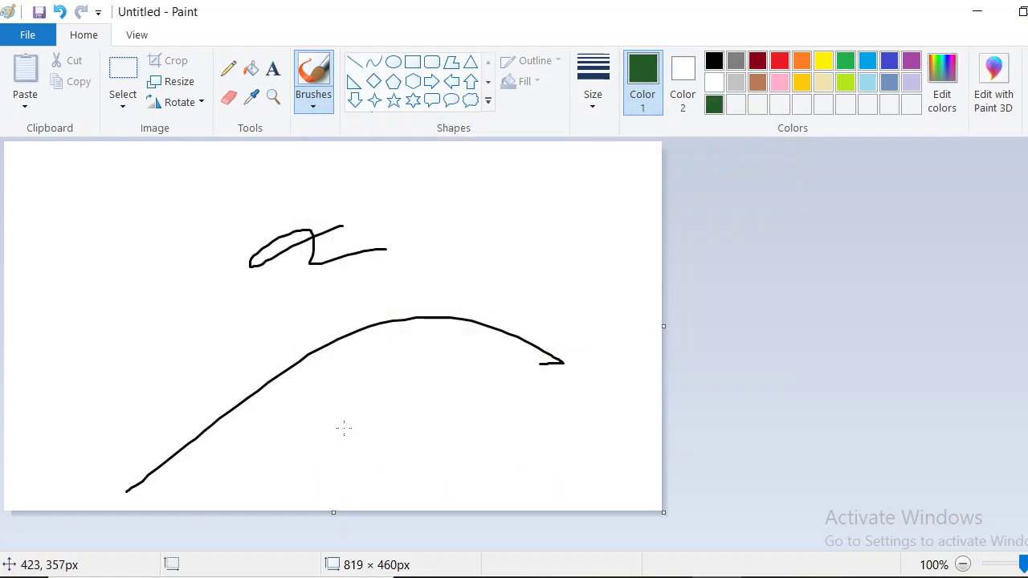
{"action": "mouse_move", "coordinate": [496, 225]}
{"action": "left_mouse_down"}
{"action": "mouse_move", "coordinate": [250, 350]}
{"action": "mouse_move", "coordinate": [177, 370]}
{"action": "mouse_move", "coordinate": [279, 289]}
{"action": "mouse_move", "coordinate": [407, 304]}
{"action": "mouse_move", "coordinate": [487, 343]}
{"action": "mouse_move", "coordinate": [406, 240]}
{"action": "mouse_move", "coordinate": [166, 466]}
{"action": "mouse_move", "coordinate": [176, 481]}
{"action": "mouse_move", "coordinate": [416, 335]}
{"action": "mouse_move", "coordinate": [433, 388]}
{"action": "mouse_move", "coordinate": [473, 319]}
{"action": "mouse_move", "coordinate": [522, 269]}
{"action": "mouse_move", "coordinate": [453, 315]}
{"action": "left_mouse_up"}
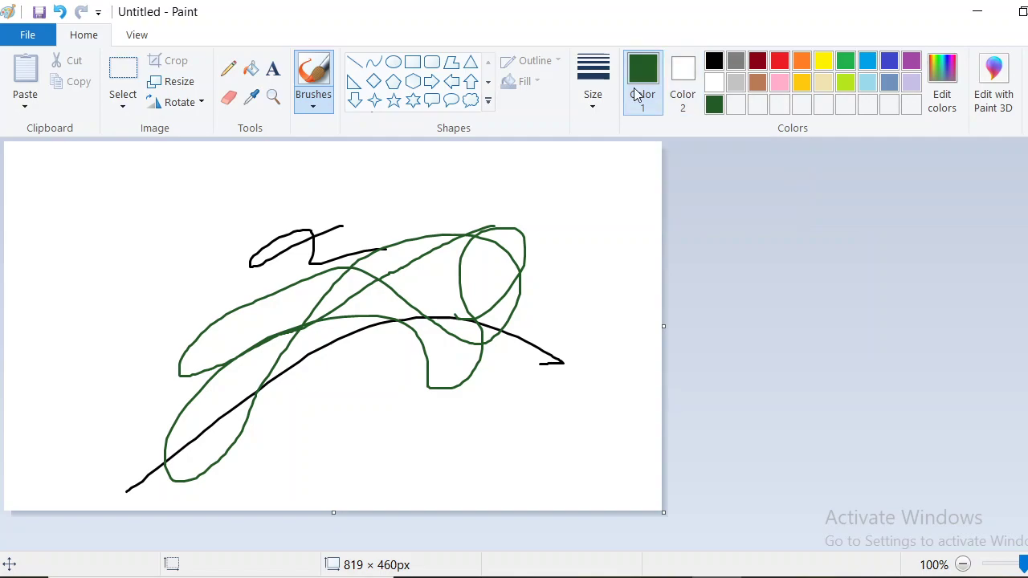
- Make Color 2 the active color slot and start a new blank picture without saving the current drawing
{"action": "left_click", "coordinate": [683, 78]}
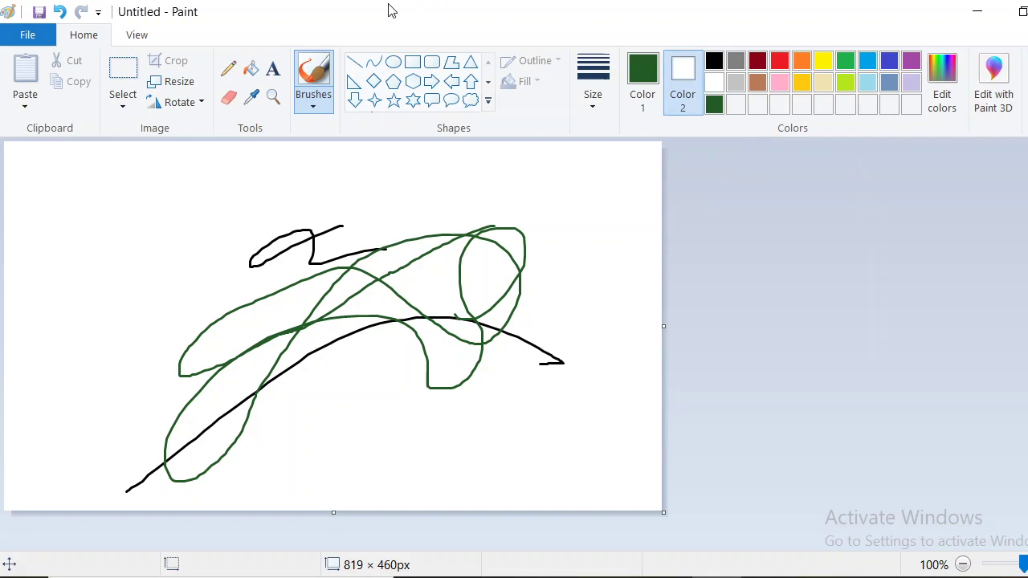
{"action": "left_click", "coordinate": [27, 35]}
{"action": "left_click", "coordinate": [36, 69]}
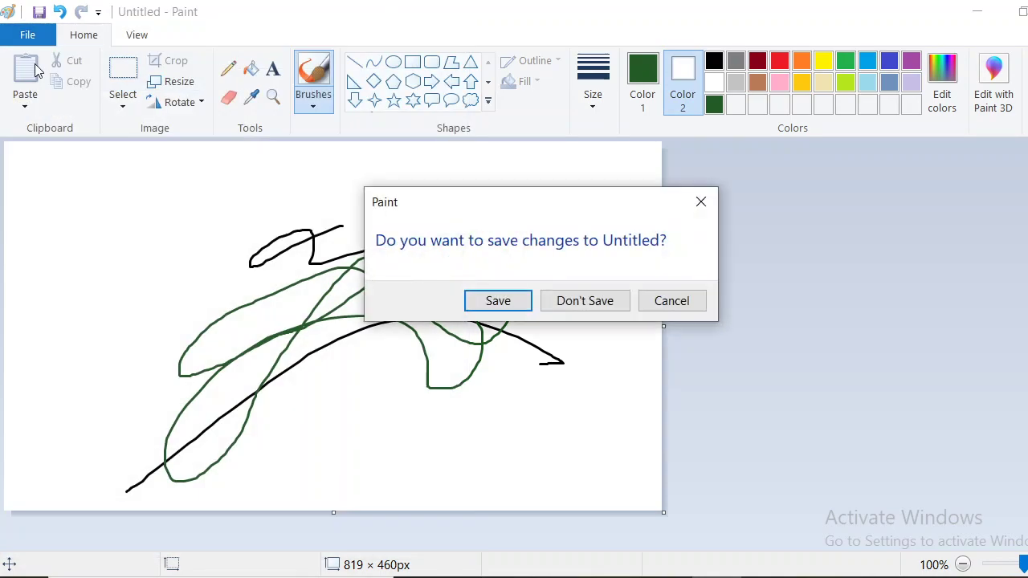
{"action": "left_click", "coordinate": [574, 301]}
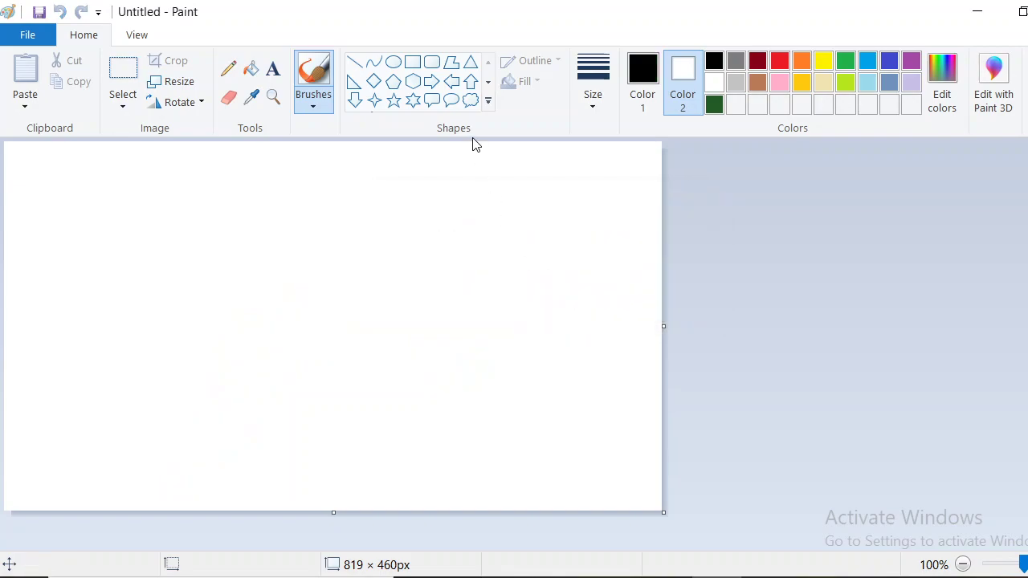
- Set Color 2 to dark red and draw a black horizontal line about 215 px long in the canvas's upper-left area
{"action": "left_click", "coordinate": [354, 67]}
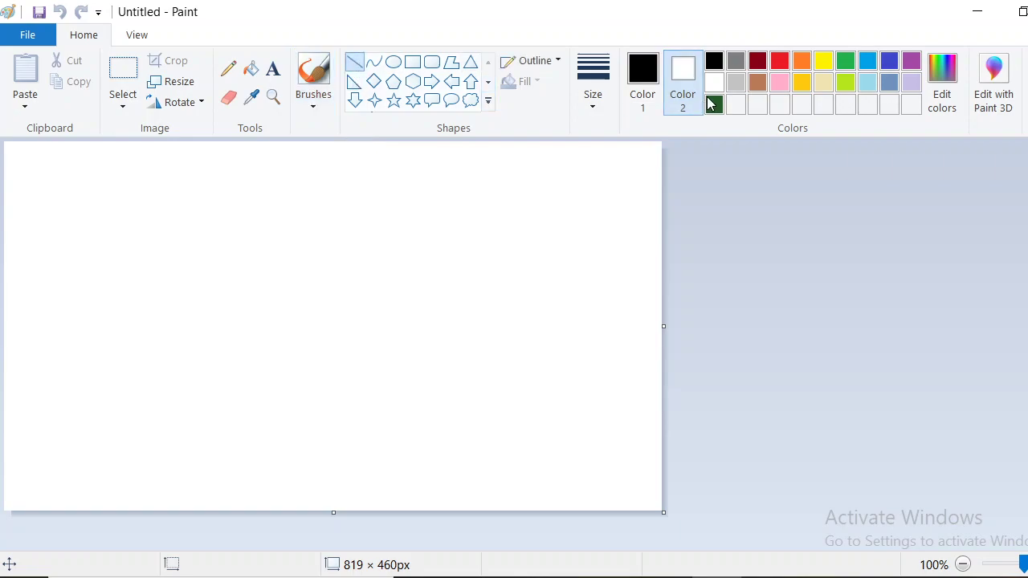
{"action": "left_click", "coordinate": [763, 64]}
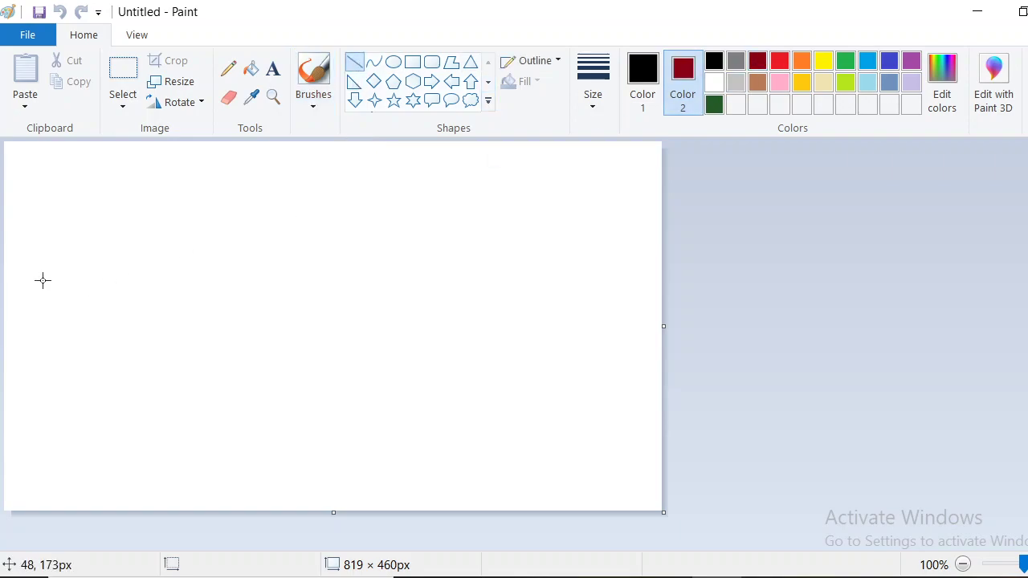
{"action": "mouse_move", "coordinate": [43, 242]}
{"action": "left_mouse_down"}
{"action": "mouse_move", "coordinate": [117, 254]}
{"action": "mouse_move", "coordinate": [217, 243]}
{"action": "left_mouse_up"}
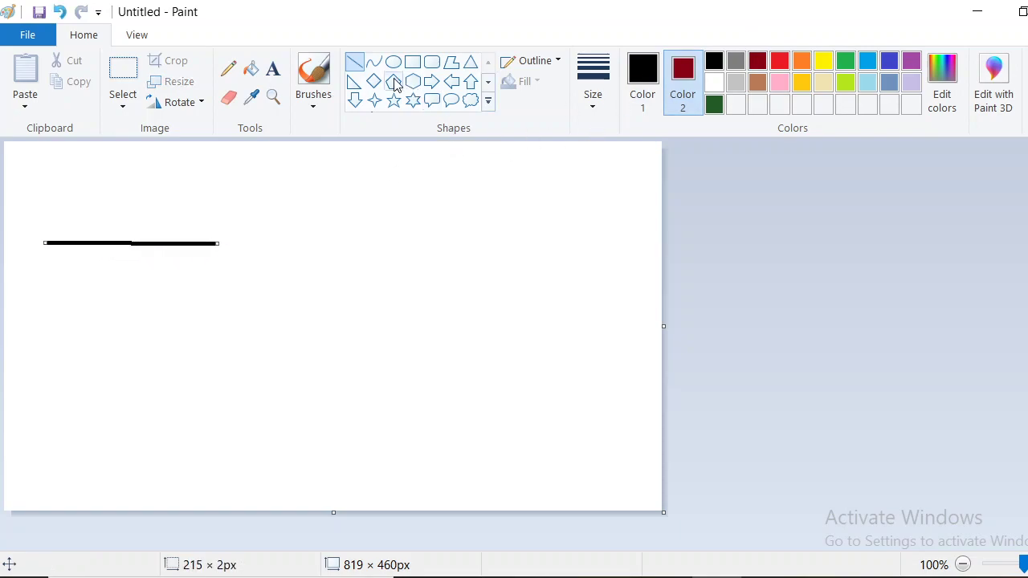
- Set Color 2 to yellow and draw an upward-bowed black curve about 325 × 134 px in the canvas's upper middle
{"action": "left_click", "coordinate": [374, 64]}
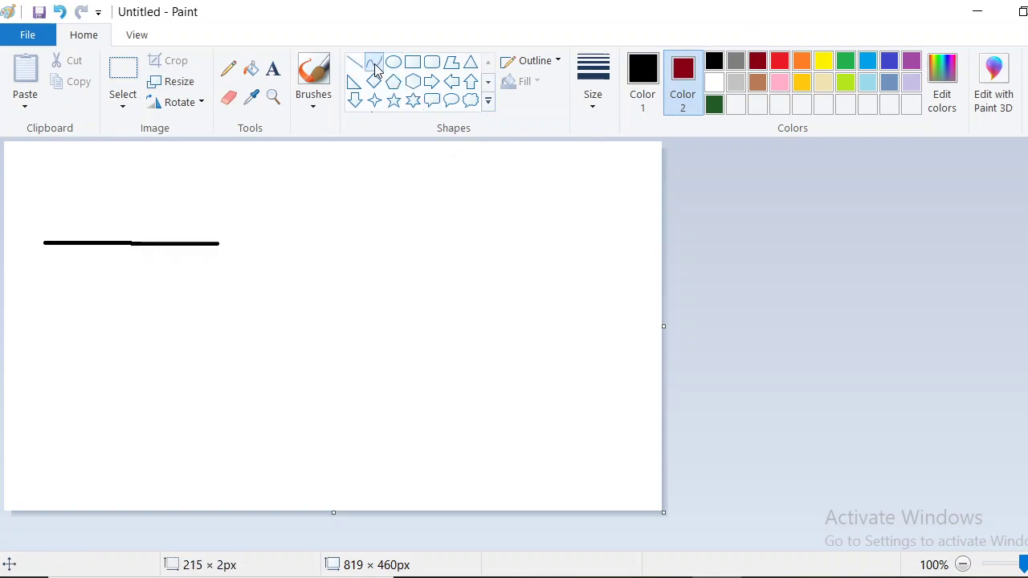
{"action": "right_click", "coordinate": [823, 62]}
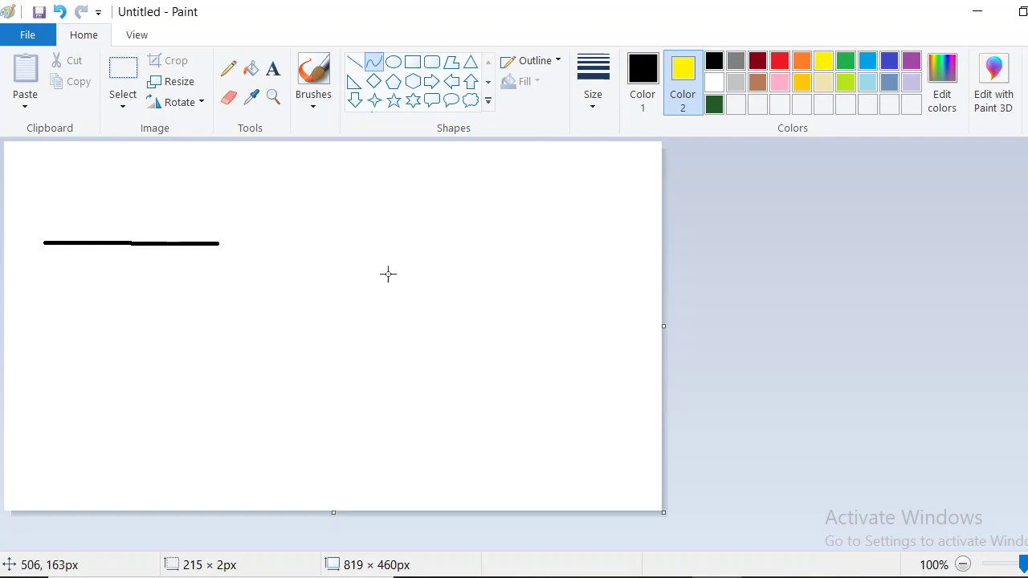
{"action": "left_click_drag", "start_coordinate": [238, 281], "coordinate": [498, 258]}
{"action": "left_click_drag", "start_coordinate": [413, 275], "coordinate": [388, 179]}
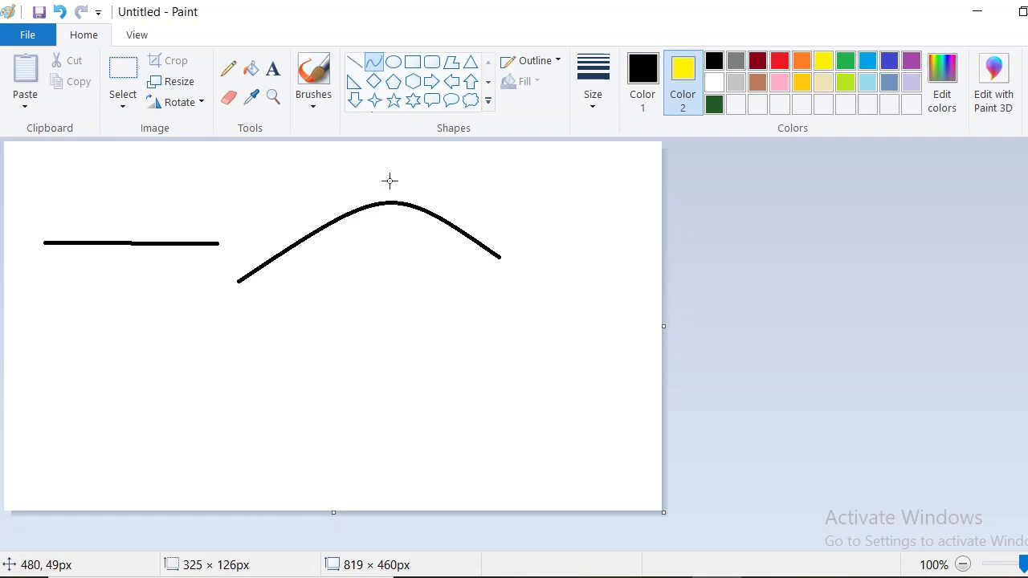
{"action": "left_click_drag", "start_coordinate": [372, 207], "coordinate": [369, 173]}
- Set Color 1 to yellow to recolor the curve, and draw a yellow ellipse about 283 × 117 px below it
{"action": "left_click", "coordinate": [647, 71]}
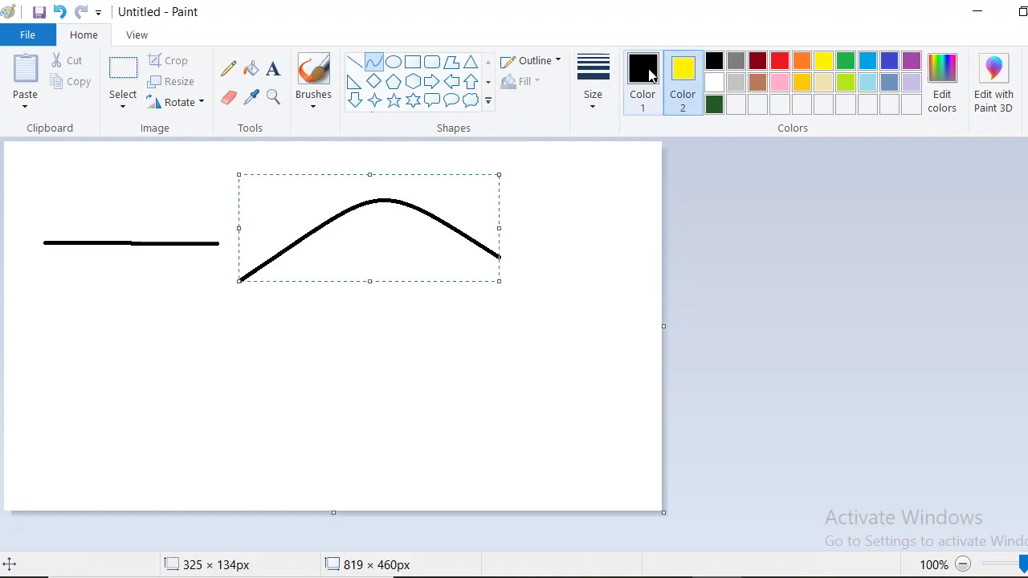
{"action": "left_click", "coordinate": [823, 61]}
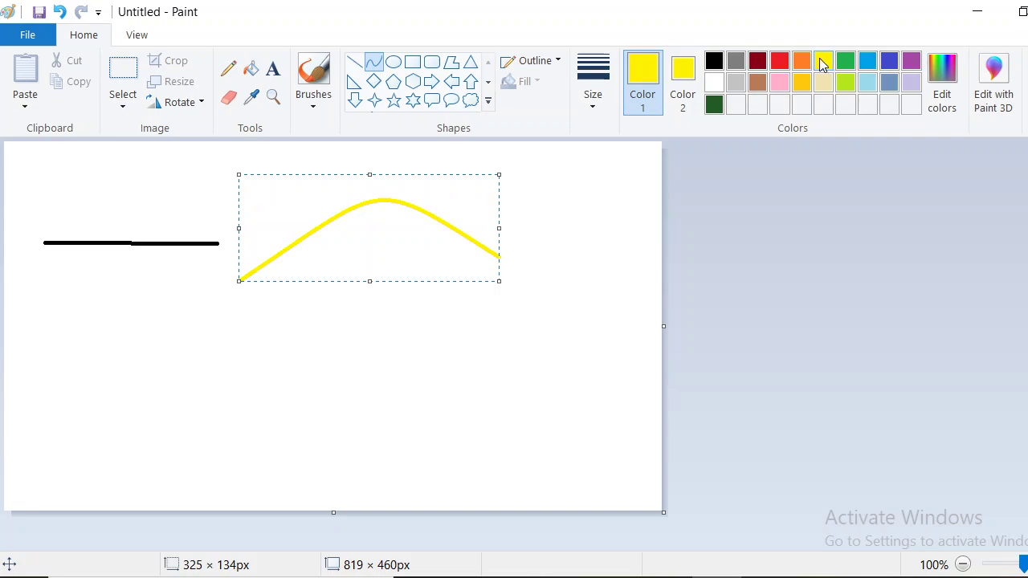
{"action": "left_click", "coordinate": [395, 64]}
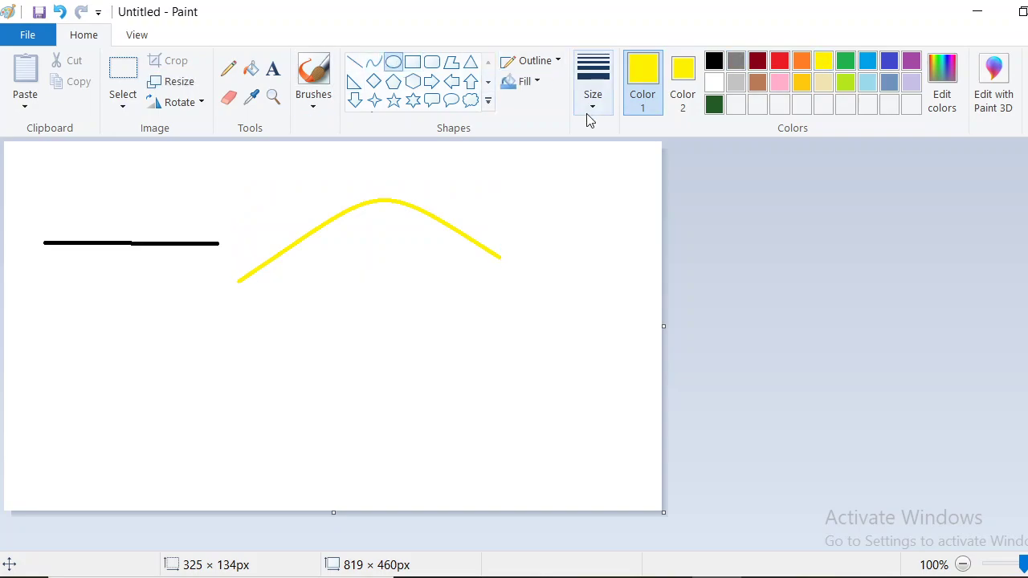
{"action": "left_click_drag", "start_coordinate": [226, 329], "coordinate": [453, 423]}
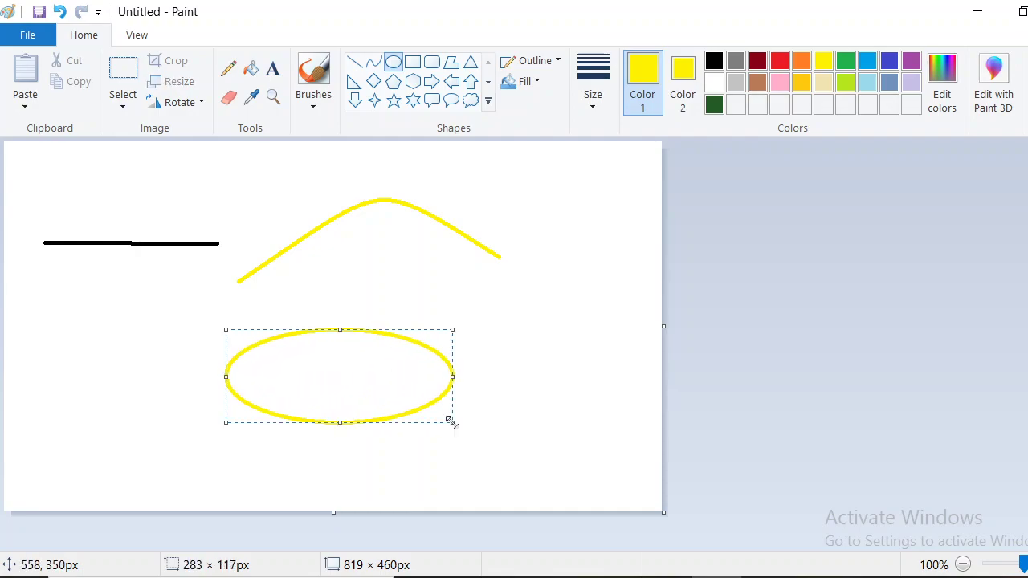
- Draw a green rectangle about 202 × 90 px below the black line and a green rounded rectangle about 145 × 114 px at the curve's right end
{"action": "left_click", "coordinate": [411, 64]}
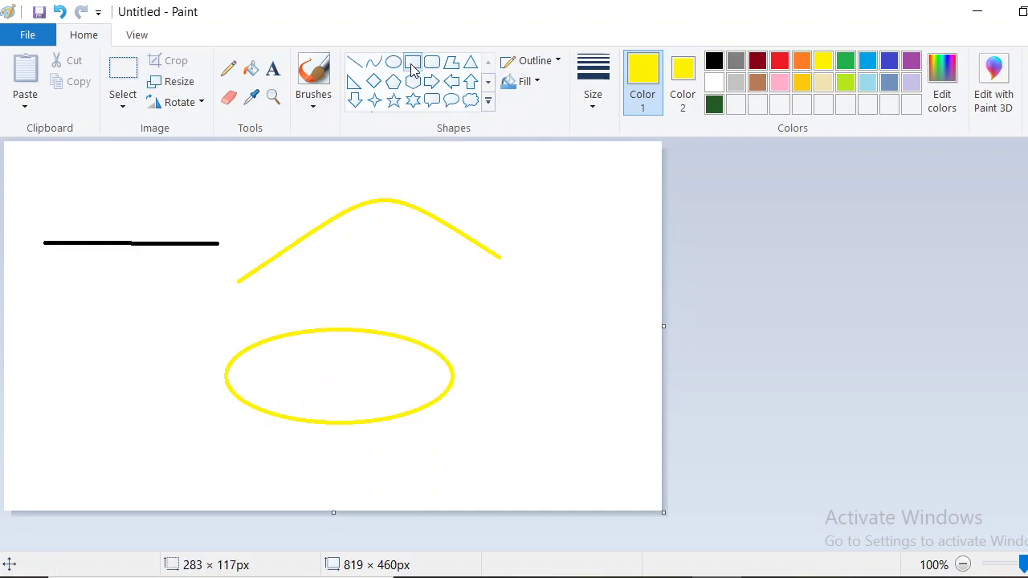
{"action": "left_click", "coordinate": [847, 61]}
{"action": "left_click_drag", "start_coordinate": [110, 294], "coordinate": [271, 367]}
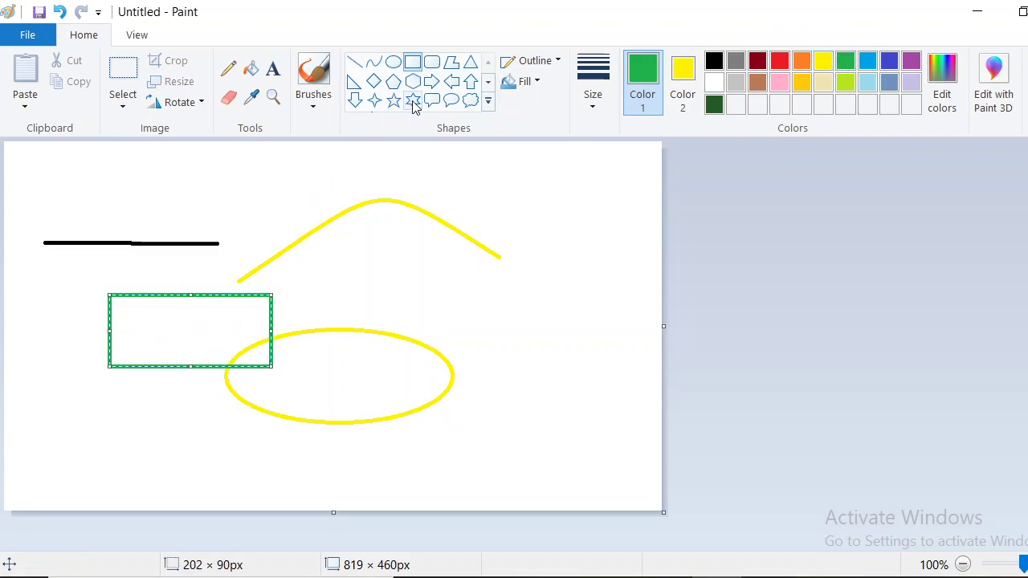
{"action": "left_click", "coordinate": [432, 62]}
{"action": "left_click_drag", "start_coordinate": [427, 246], "coordinate": [542, 336]}
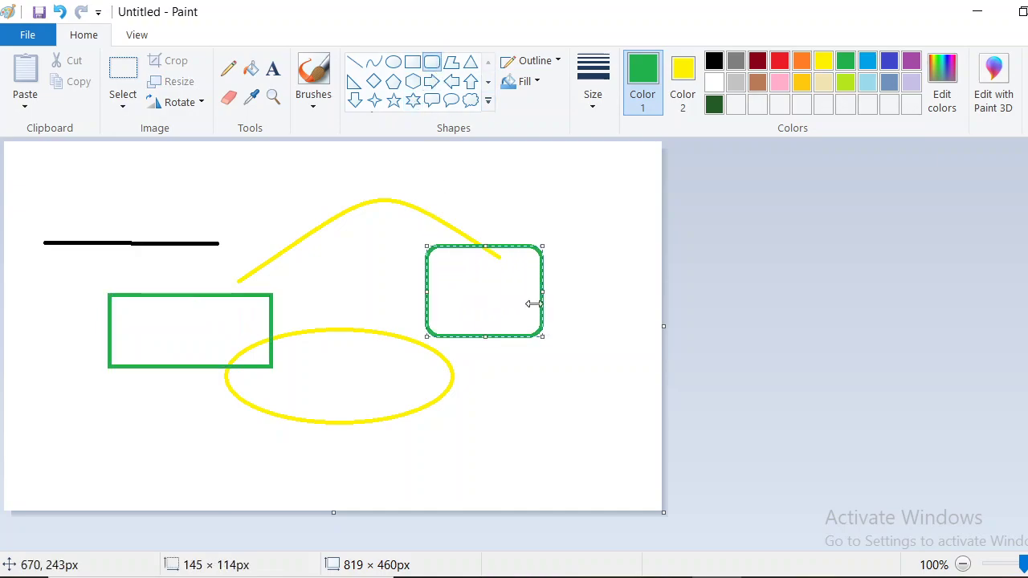
- Draw a narrow green closed polygon about 276 × 116 px, running from beside the curve's left half into the rounded rectangle
{"action": "left_click", "coordinate": [452, 64]}
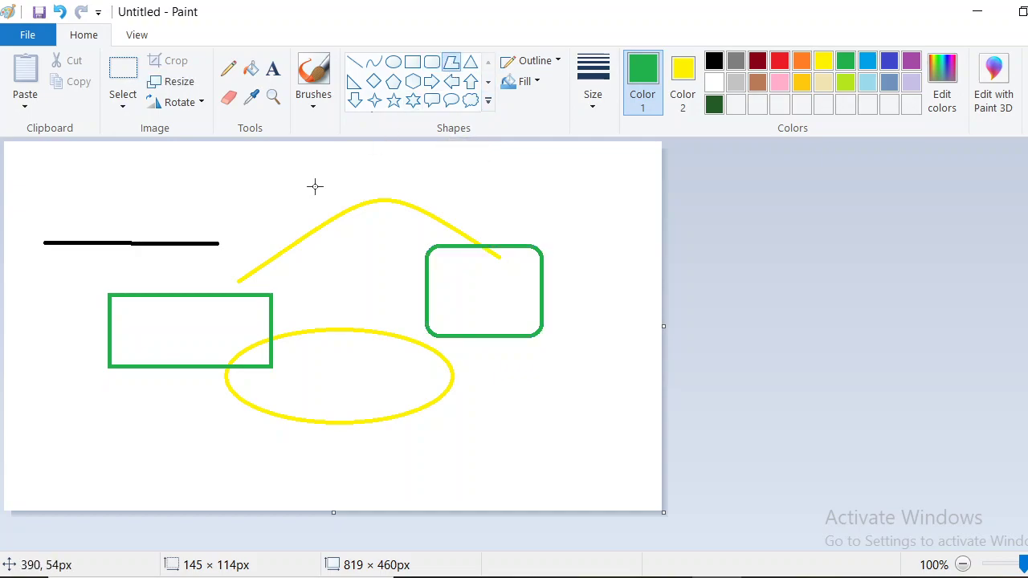
{"action": "left_click_drag", "start_coordinate": [287, 212], "coordinate": [269, 234]}
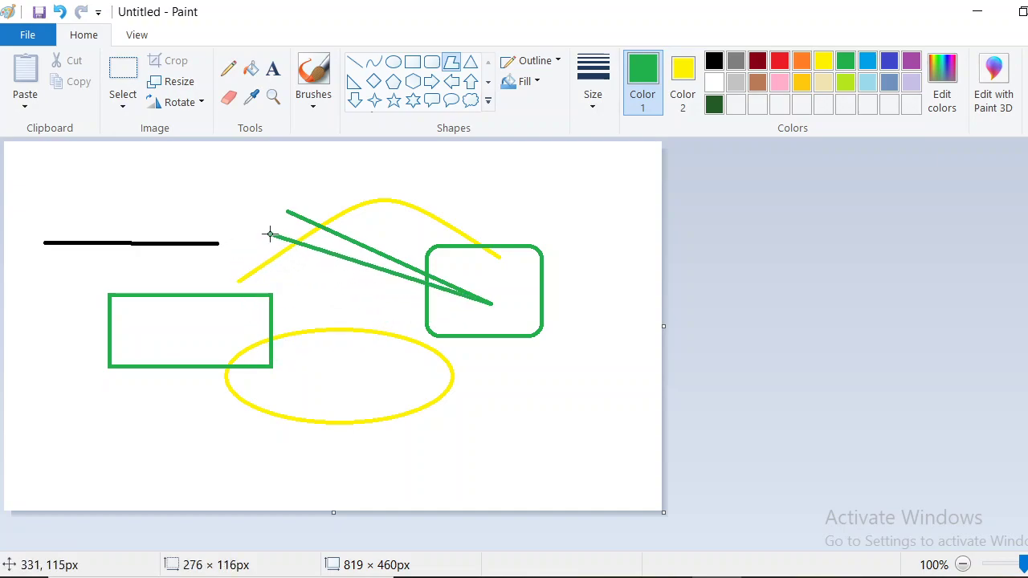
{"action": "left_click", "coordinate": [284, 212]}
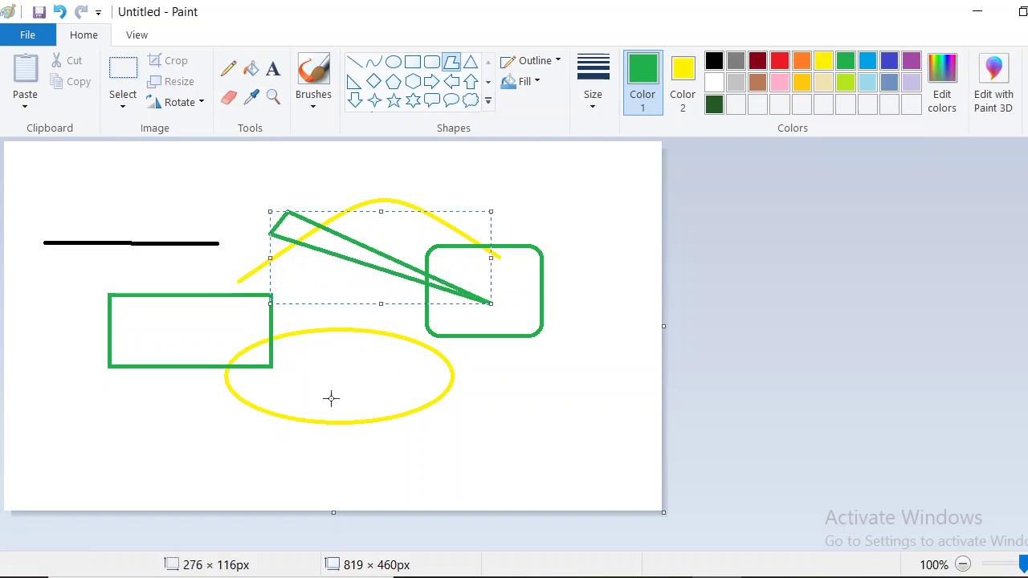
- Draw two light blue triangles, one about 21 × 201 px below the rounded rectangle and one about 209 × 162 px overlapping the ellipse
{"action": "left_click", "coordinate": [471, 63]}
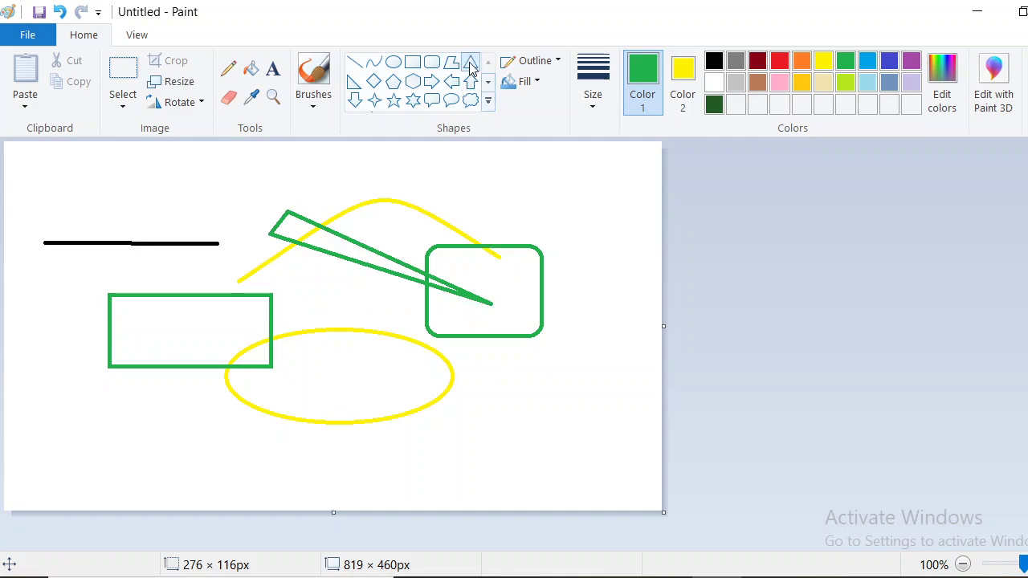
{"action": "left_click", "coordinate": [874, 62]}
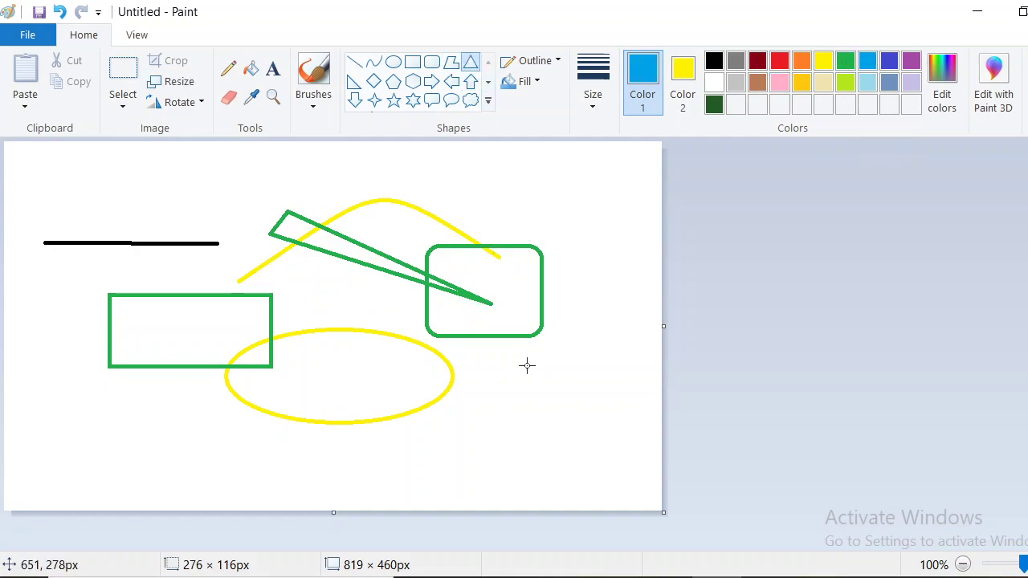
{"action": "left_click_drag", "start_coordinate": [546, 324], "coordinate": [531, 484]}
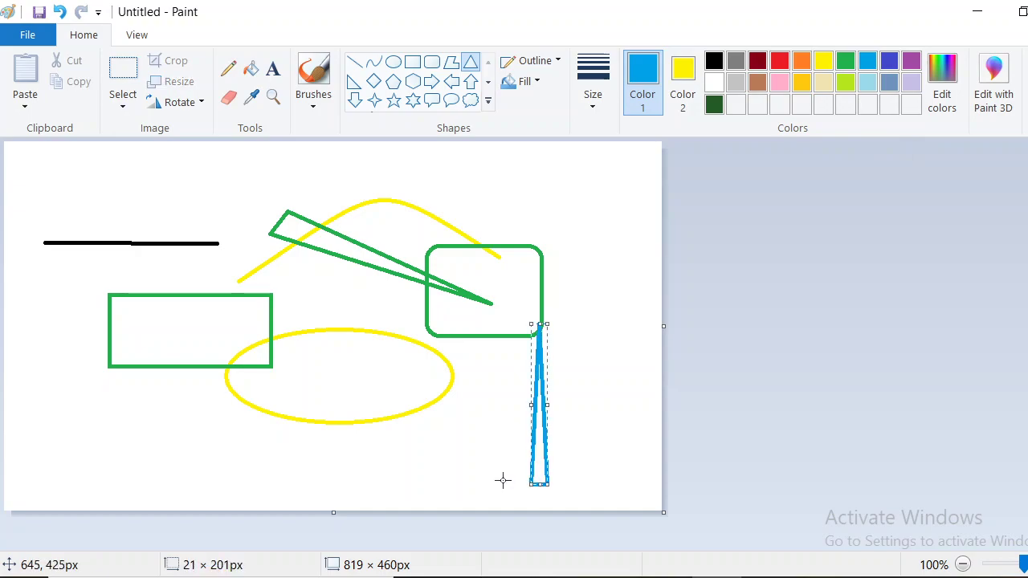
{"action": "left_click_drag", "start_coordinate": [314, 346], "coordinate": [478, 475]}
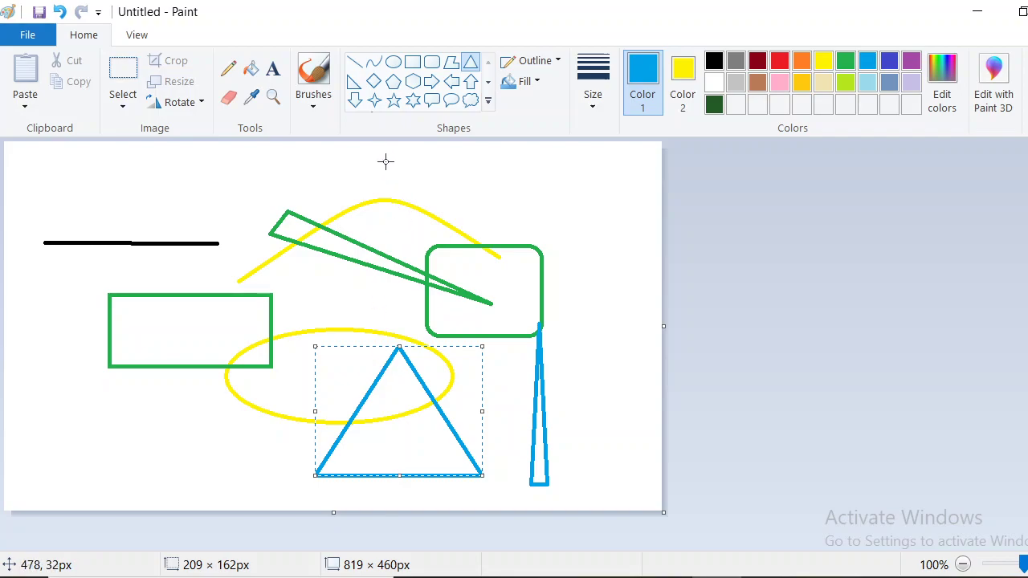
- Draw a light blue right triangle about 110 × 150 px across the black line and a red diamond about 120 × 143 px at the canvas's lower left
{"action": "left_click", "coordinate": [351, 86]}
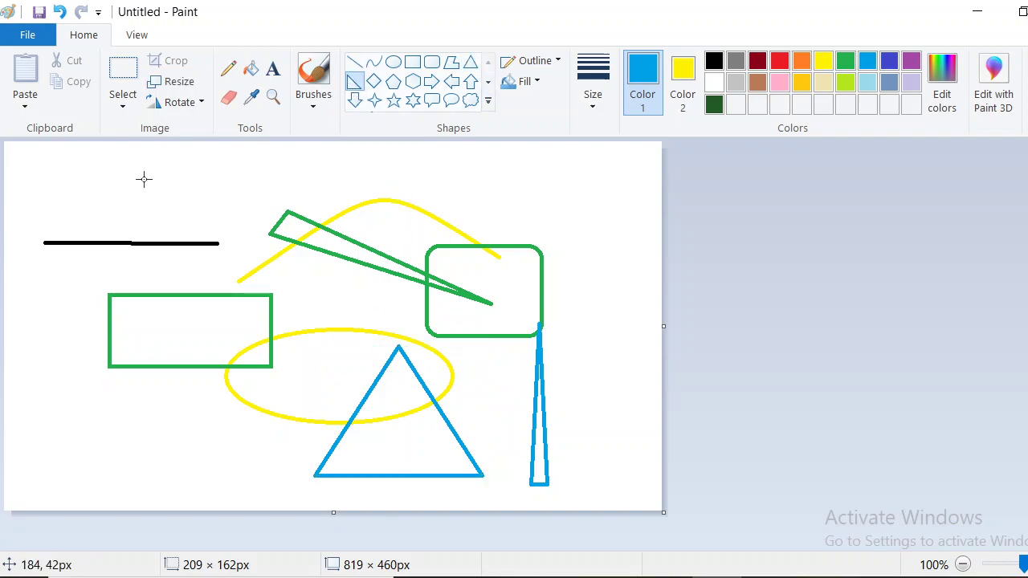
{"action": "left_click_drag", "start_coordinate": [113, 177], "coordinate": [201, 298]}
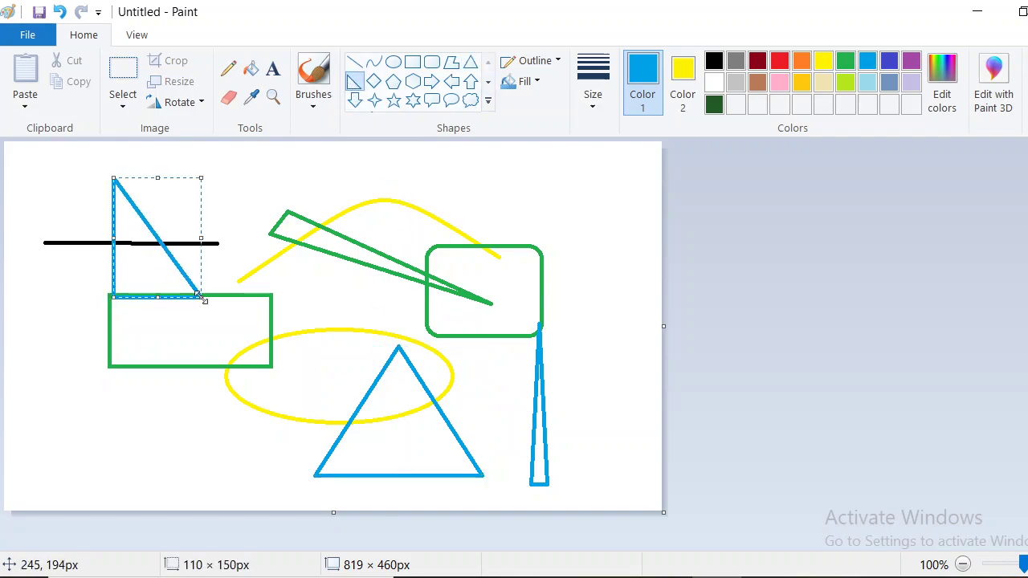
{"action": "left_click", "coordinate": [374, 83]}
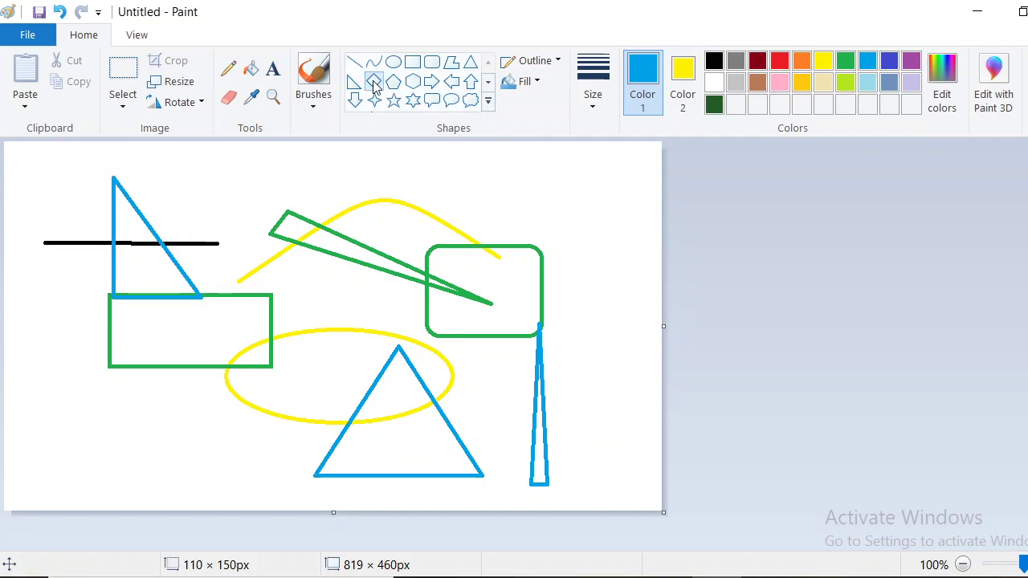
{"action": "left_click", "coordinate": [779, 61]}
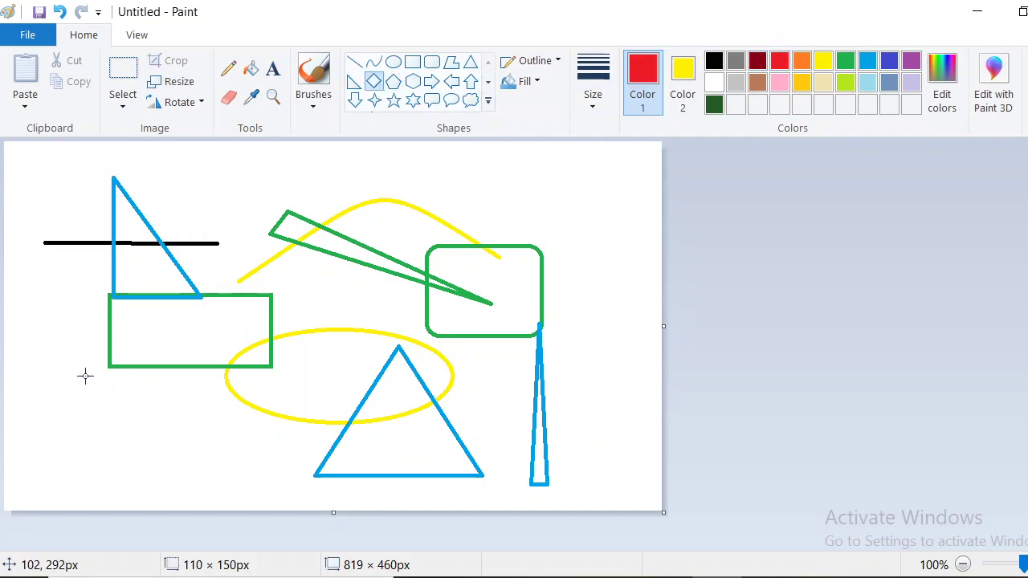
{"action": "left_click_drag", "start_coordinate": [55, 376], "coordinate": [149, 490]}
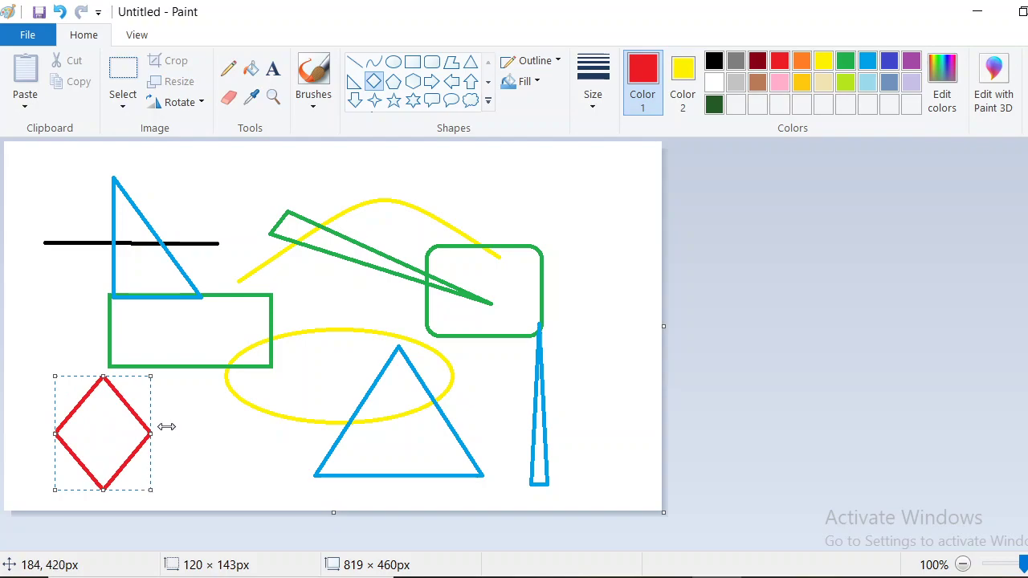
- Draw an indigo pentagon about 242 × 198 px over the ellipse and an indigo six-point star about 299 × 273 px over the curve
{"action": "left_click", "coordinate": [393, 82]}
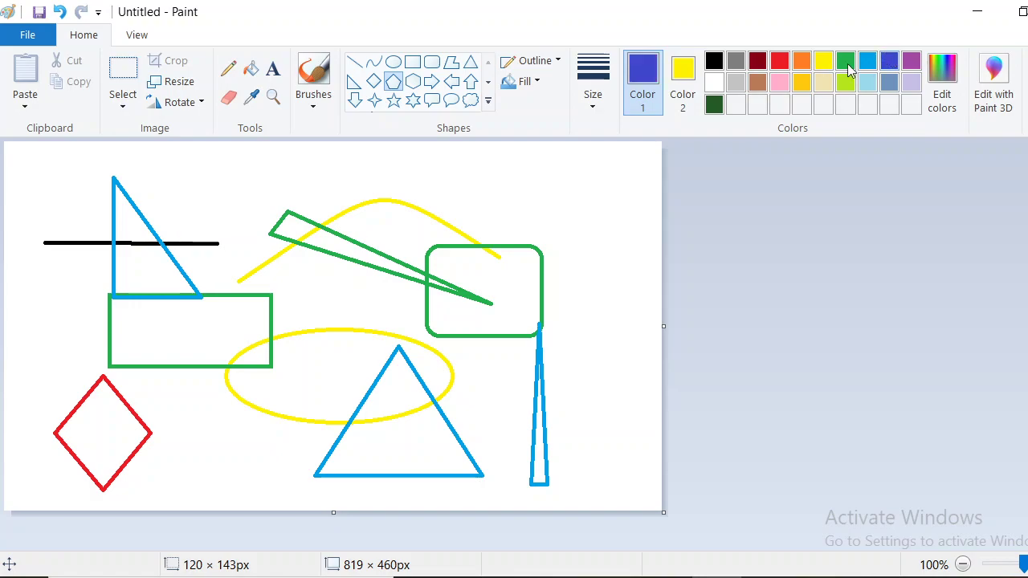
{"action": "left_click_drag", "start_coordinate": [211, 286], "coordinate": [405, 444]}
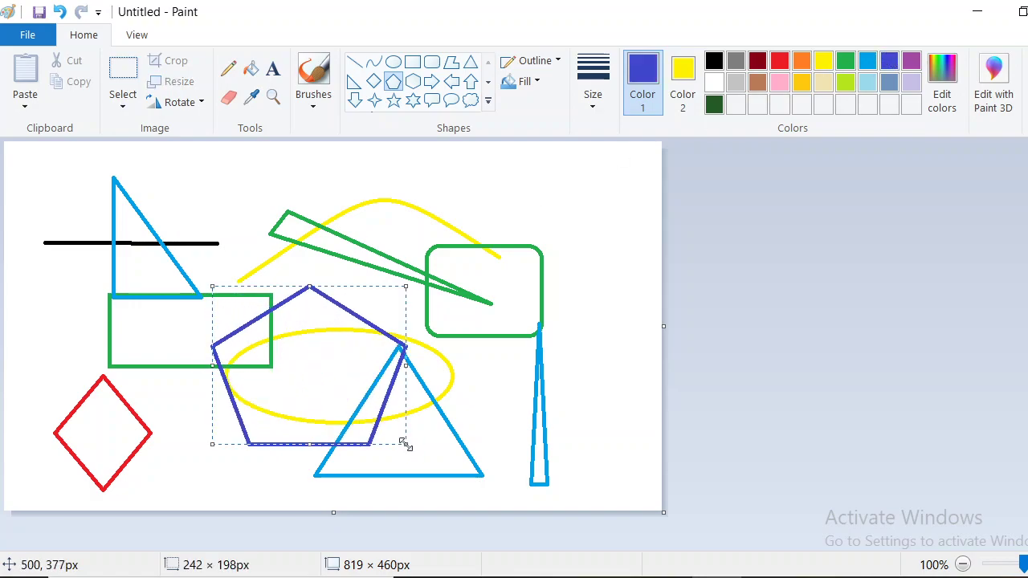
{"action": "left_click", "coordinate": [412, 100]}
{"action": "left_click_drag", "start_coordinate": [225, 163], "coordinate": [464, 381]}
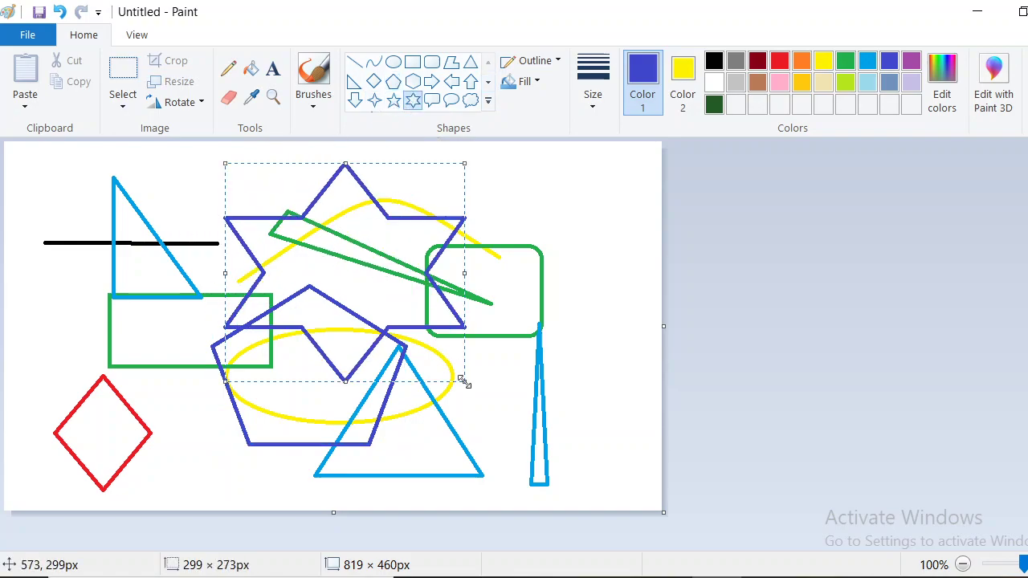
- Draw an indigo cloud callout about 139 × 195 px in the canvas's upper-right area and fill its main area with green
{"action": "left_click", "coordinate": [471, 103]}
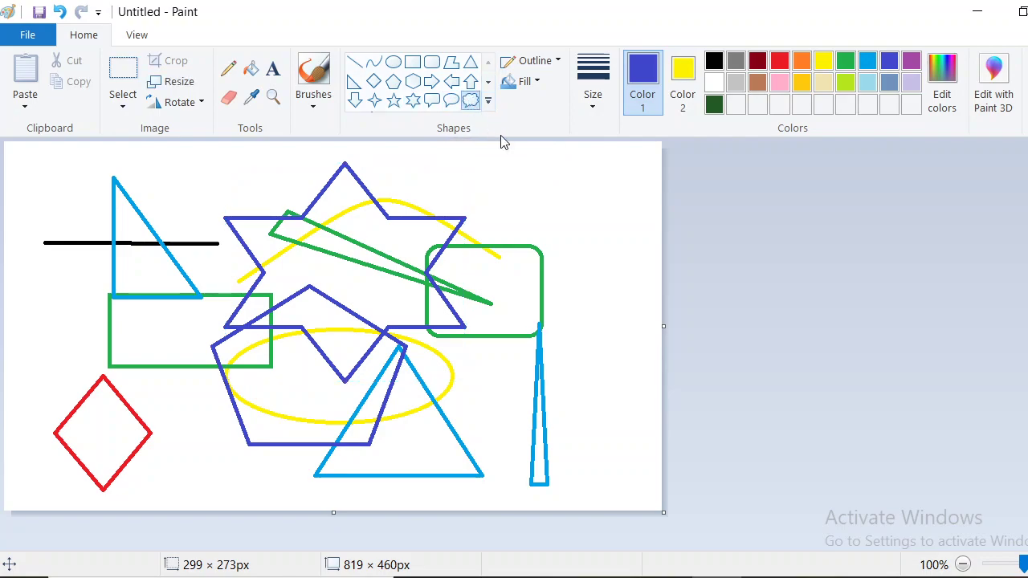
{"action": "left_click_drag", "start_coordinate": [505, 158], "coordinate": [617, 314]}
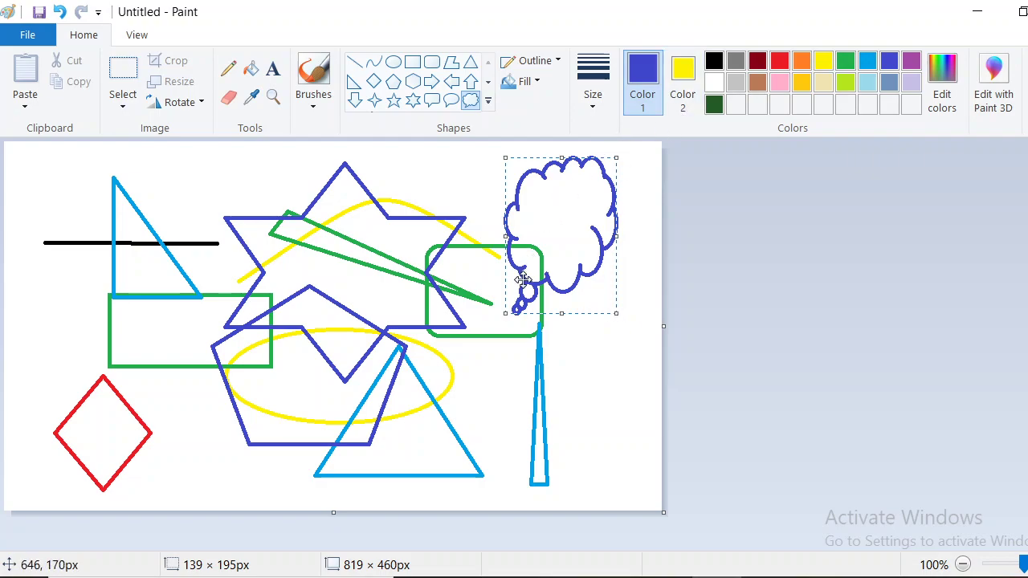
{"action": "left_click", "coordinate": [252, 71]}
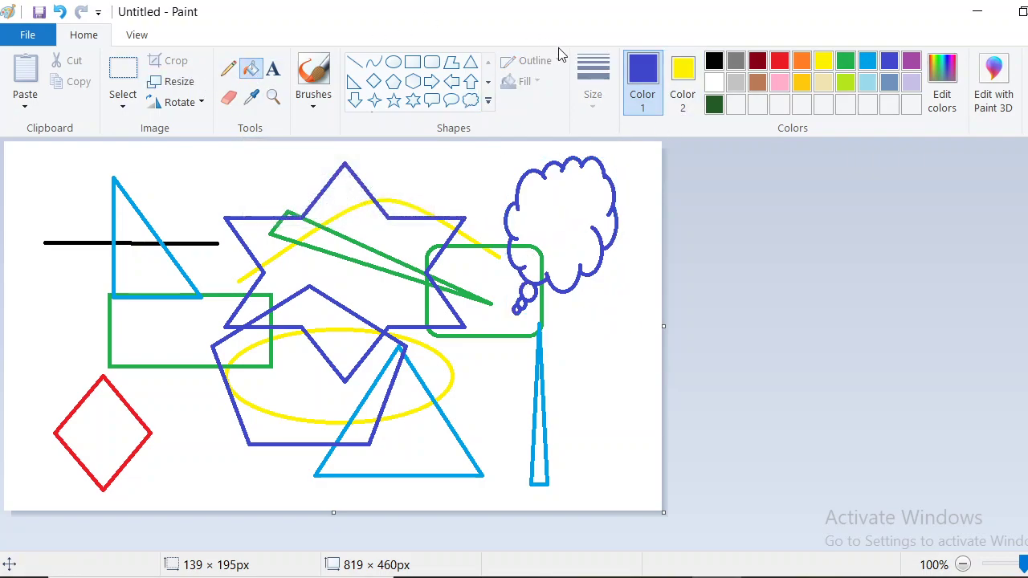
{"action": "left_click", "coordinate": [852, 67]}
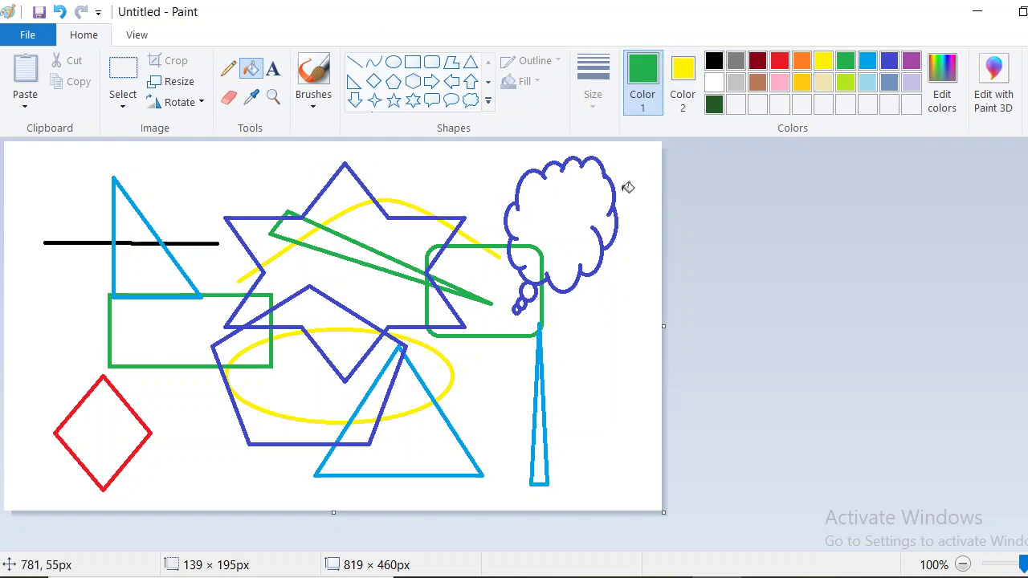
{"action": "left_click", "coordinate": [565, 214]}
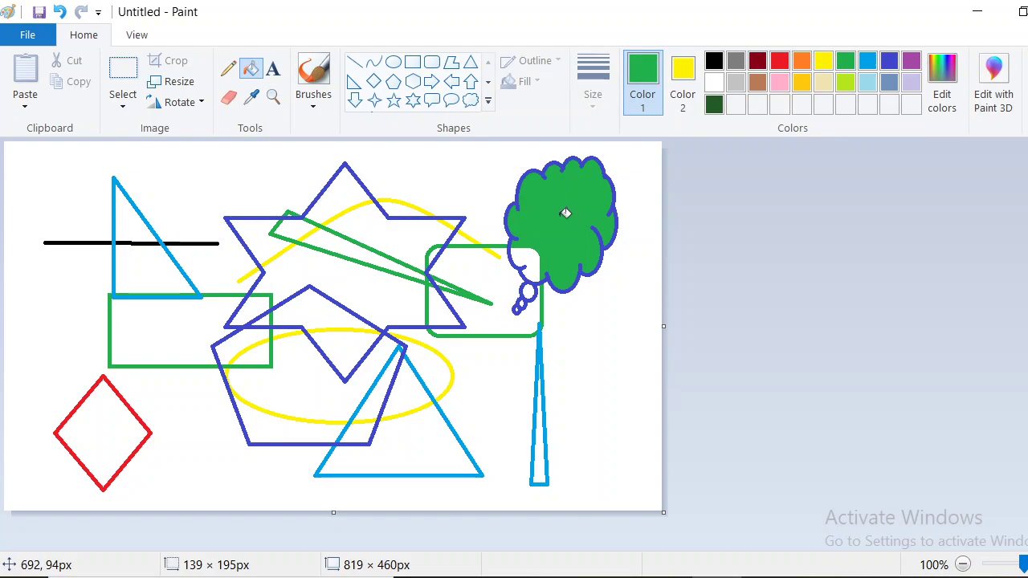
- Fill the star's area between the curve and the green polygon with indigo, and the area below the polygon with blue-gray
{"action": "left_click", "coordinate": [889, 61]}
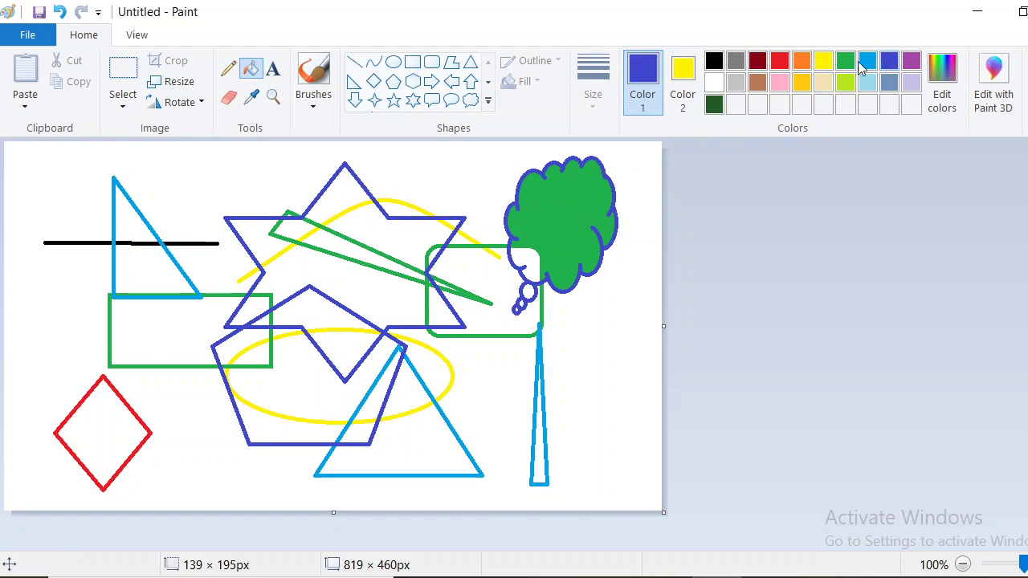
{"action": "left_click", "coordinate": [353, 224]}
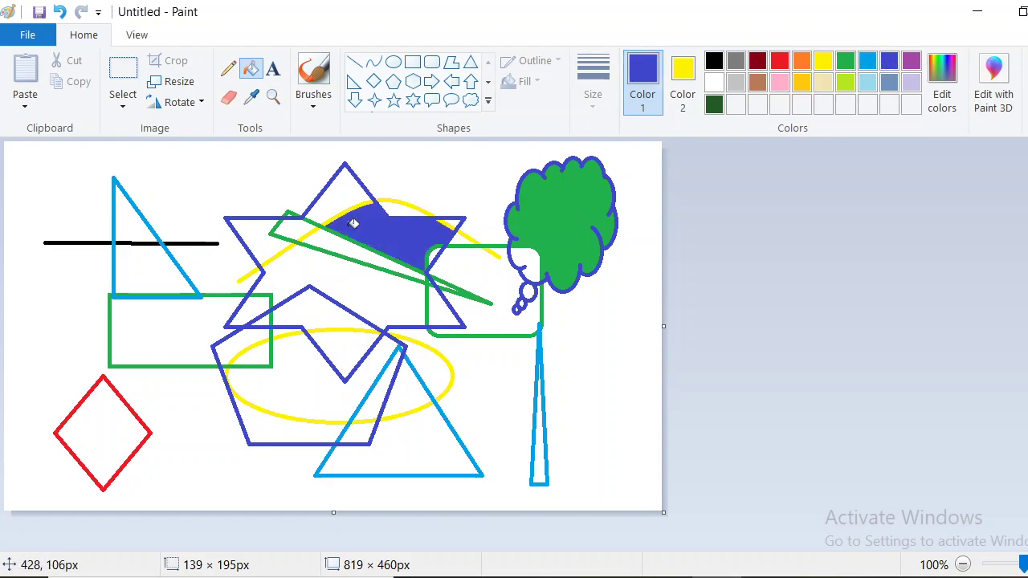
{"action": "left_click", "coordinate": [889, 83]}
{"action": "left_click", "coordinate": [334, 292]}
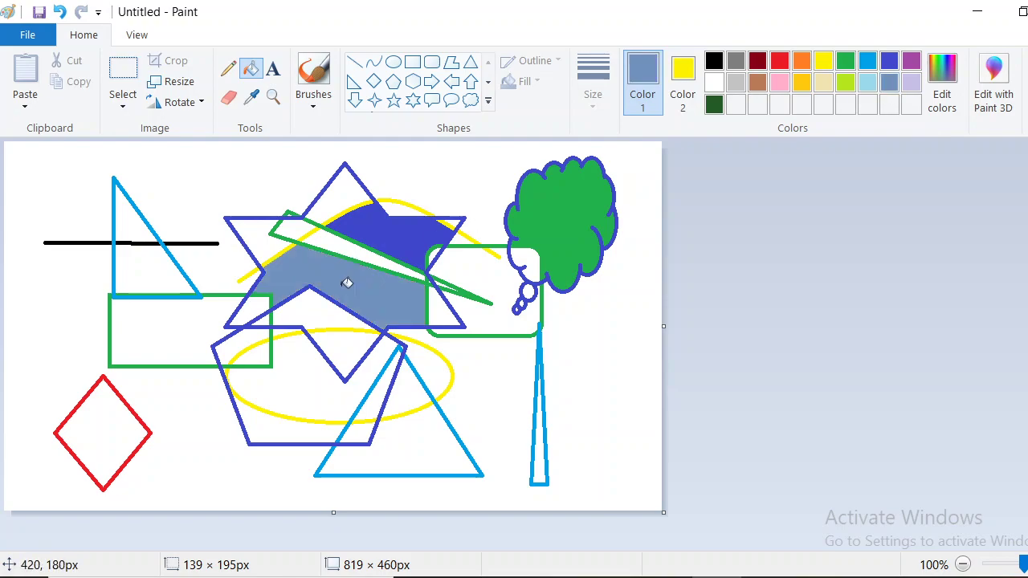
- Fill the red-outlined diamond with yellow
{"action": "left_click", "coordinate": [822, 61]}
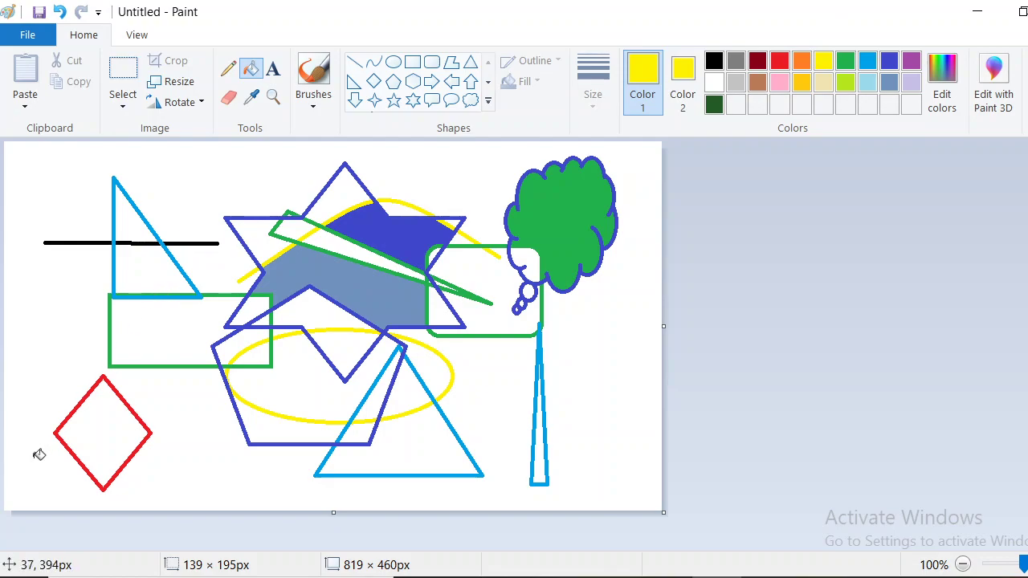
{"action": "left_click", "coordinate": [104, 432]}
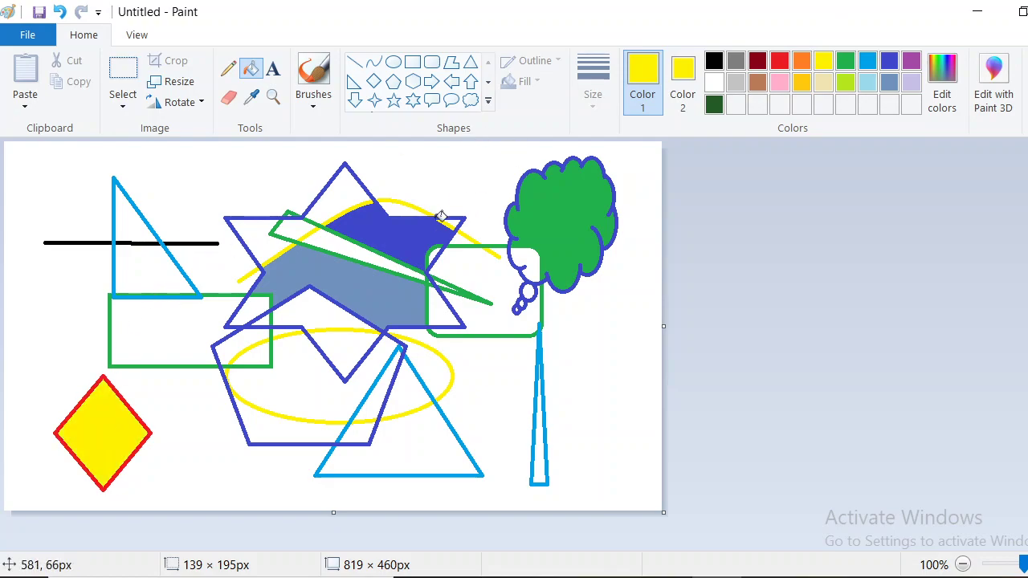
- Fill the pentagon's tip above the ellipse with yellow and add the yellow text "HAI" over the green cloud callout
{"action": "left_click", "coordinate": [322, 308]}
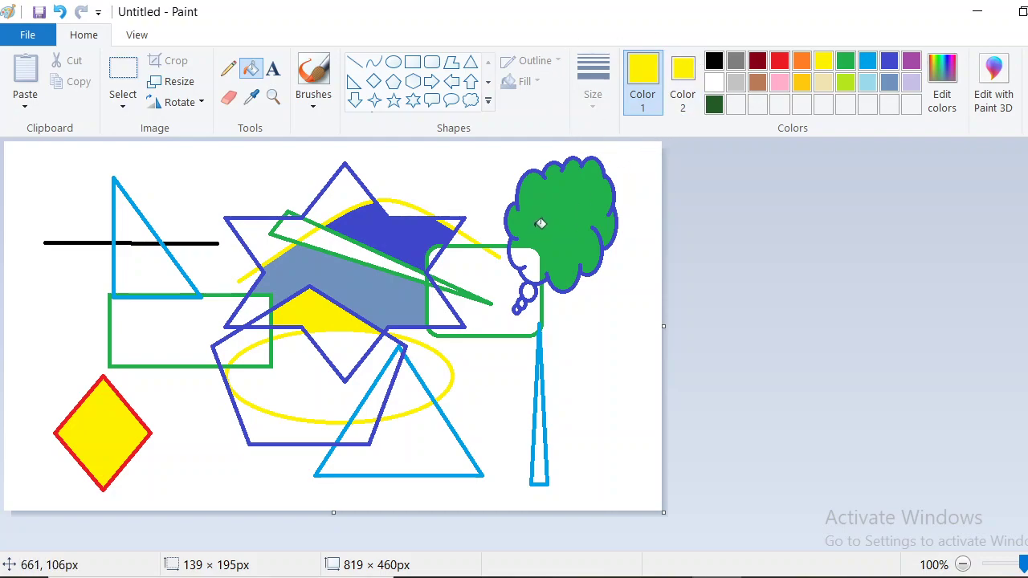
{"action": "left_click", "coordinate": [273, 69]}
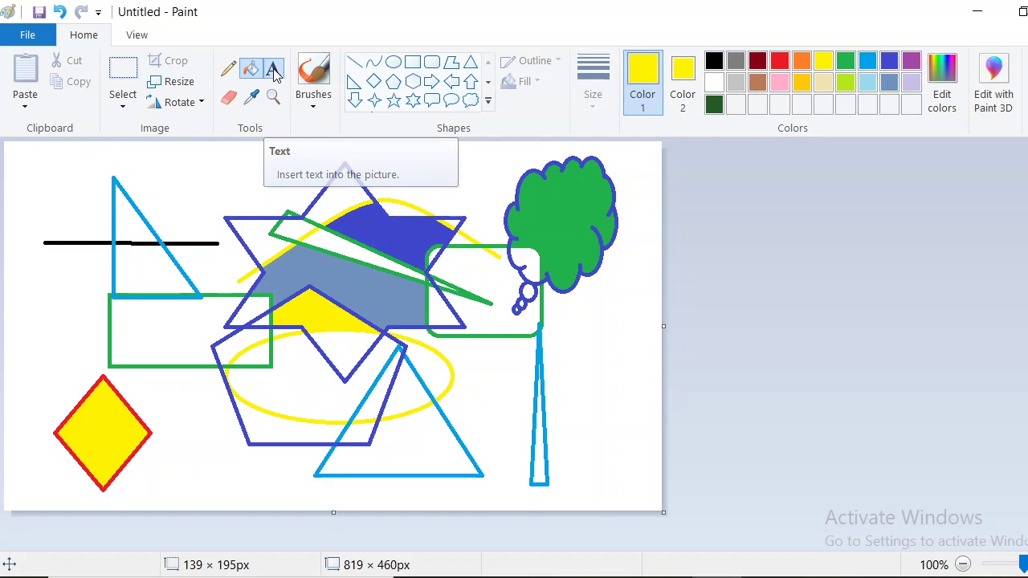
{"action": "left_click_drag", "start_coordinate": [533, 200], "coordinate": [608, 249]}
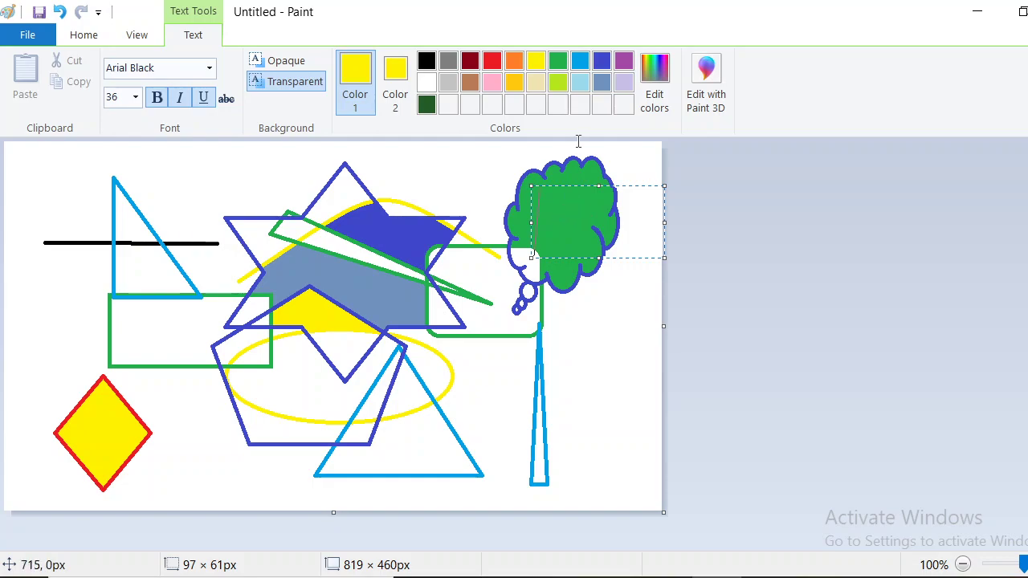
{"action": "type", "text": "HAI"}
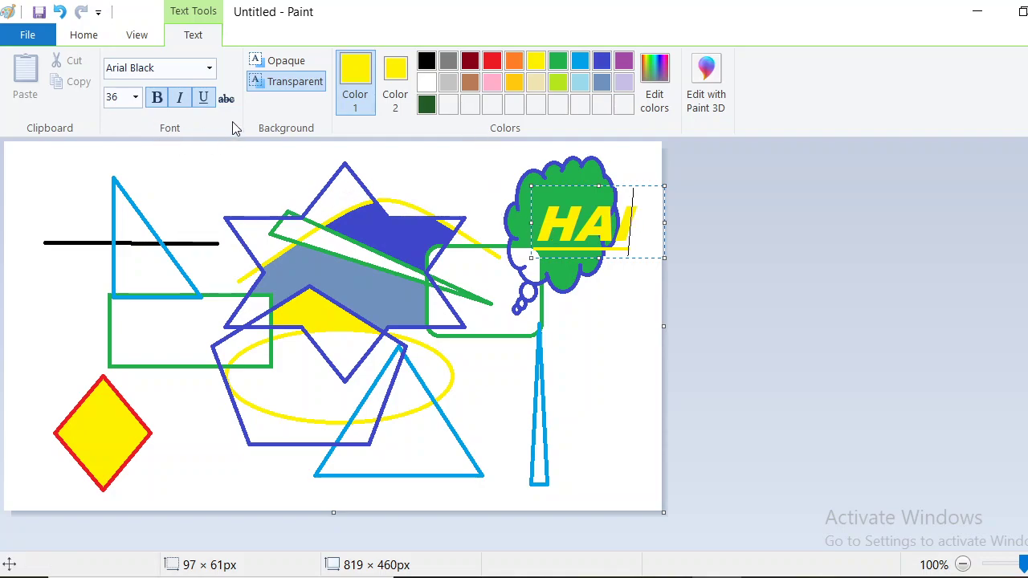
- Add the text "ST.DOMINIC" across the canvas's upper area, over the star's upper part, and color it red
{"action": "left_click_drag", "start_coordinate": [131, 164], "coordinate": [366, 219]}
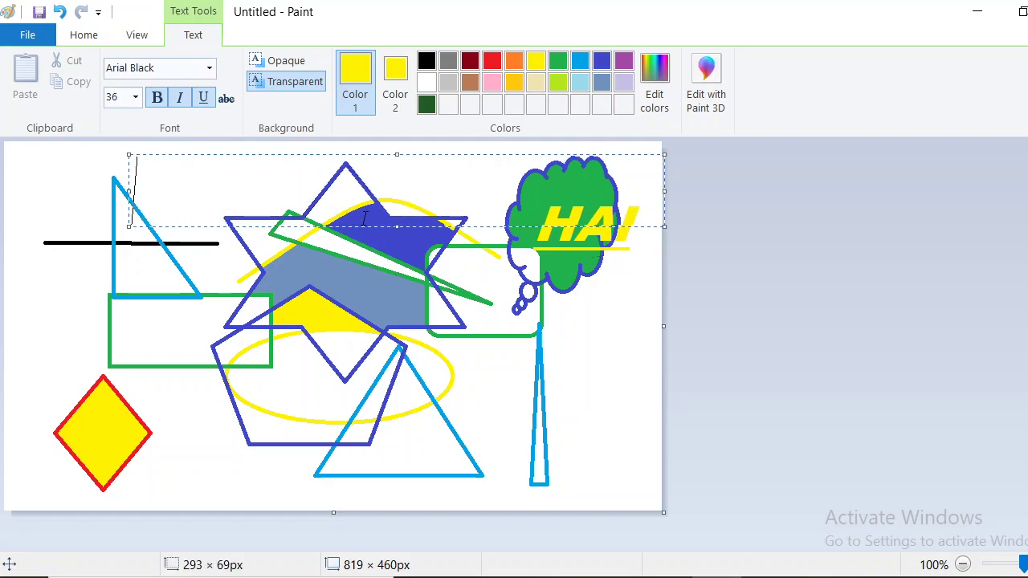
{"action": "type", "text": "ST"}
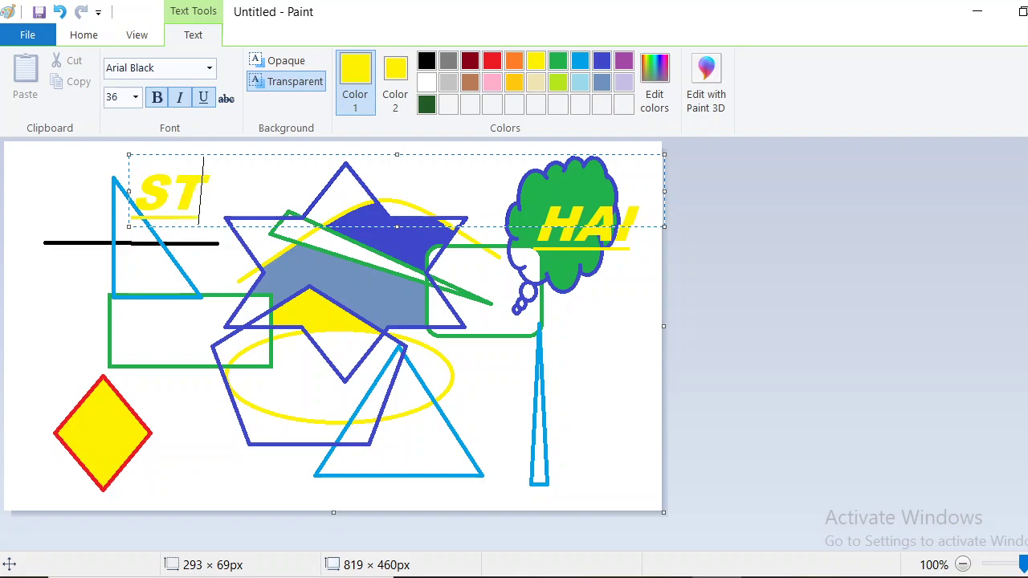
{"action": "type", "text": ".DOMINIC"}
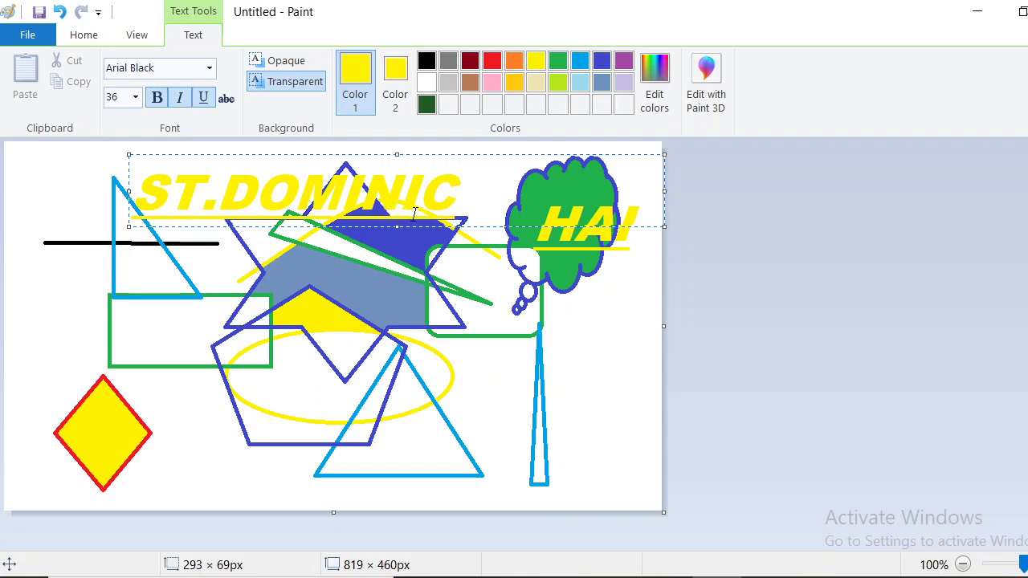
{"action": "left_click_drag", "start_coordinate": [458, 186], "coordinate": [138, 214]}
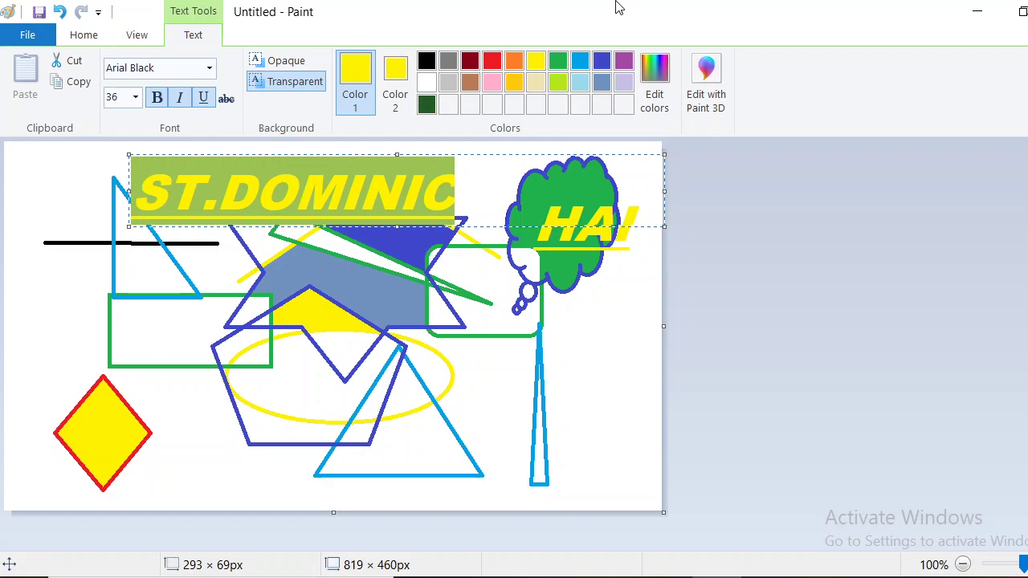
{"action": "left_click", "coordinate": [491, 61]}
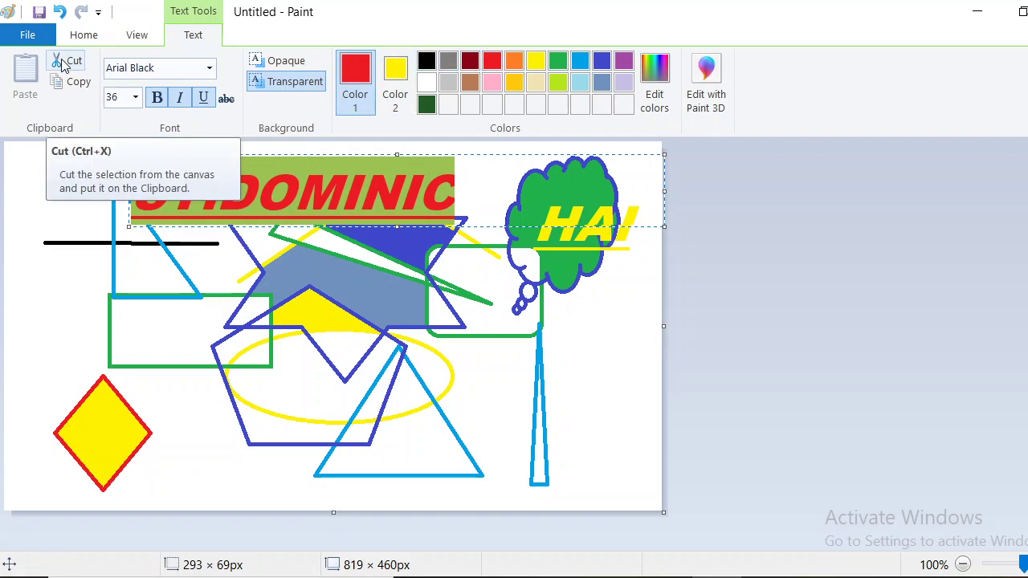
- Start a new blank picture without saving the changes to the current drawing
{"action": "left_click", "coordinate": [8, 35]}
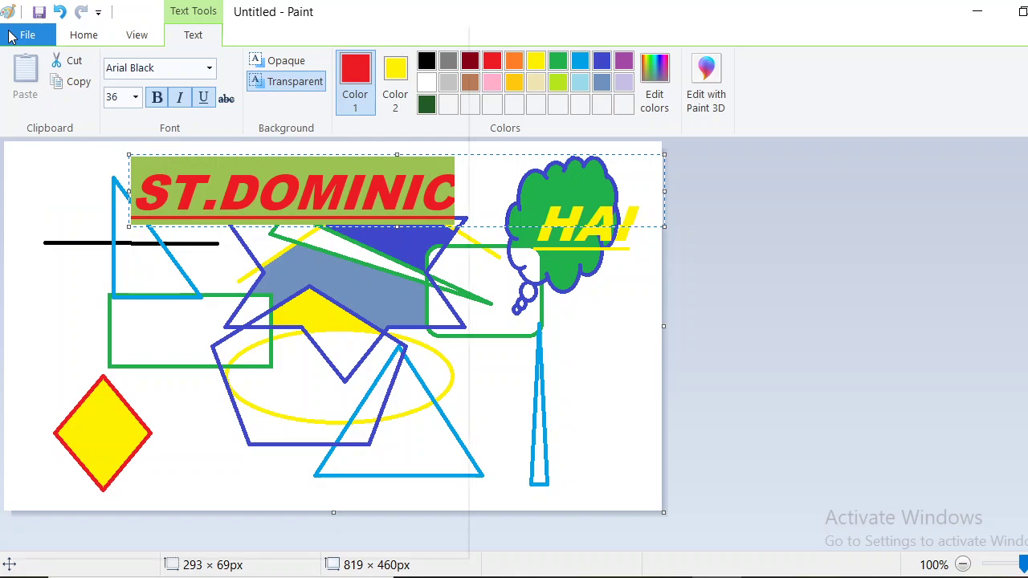
{"action": "left_click", "coordinate": [32, 72]}
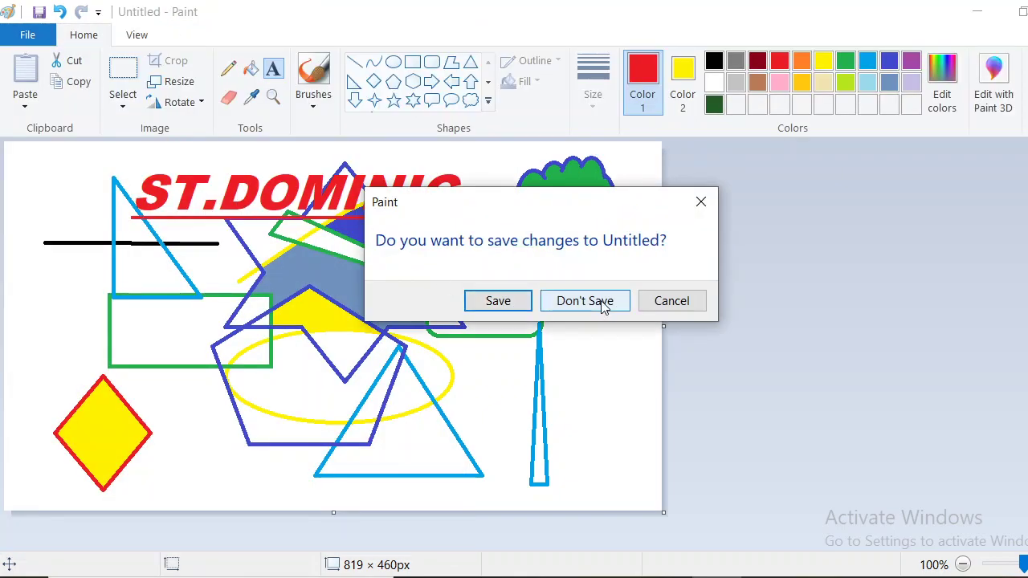
{"action": "left_click", "coordinate": [585, 302]}
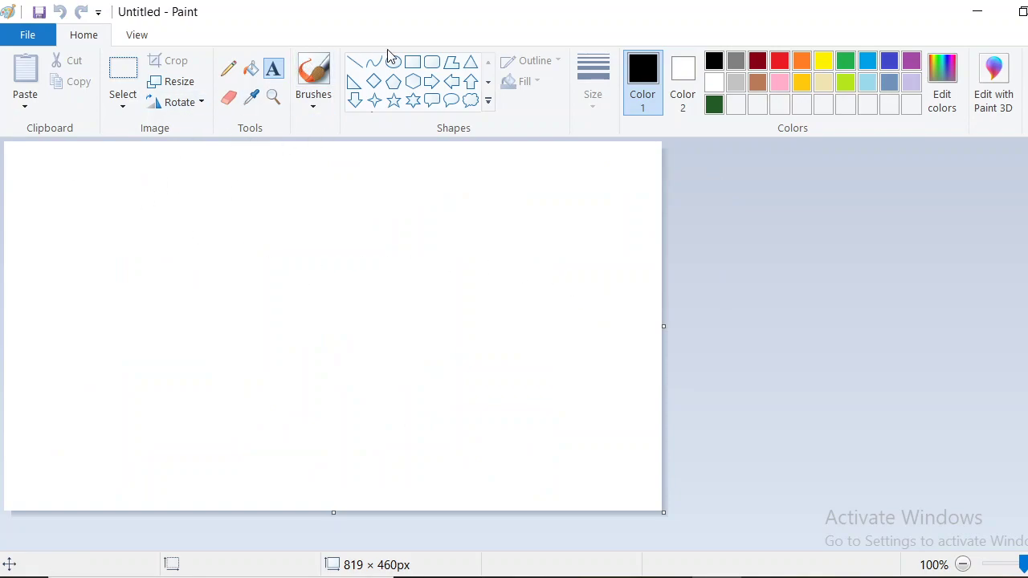
- Draw a nearly horizontal red straight line about 334 × 10 px near the canvas's upper edge
{"action": "left_click", "coordinate": [319, 110]}
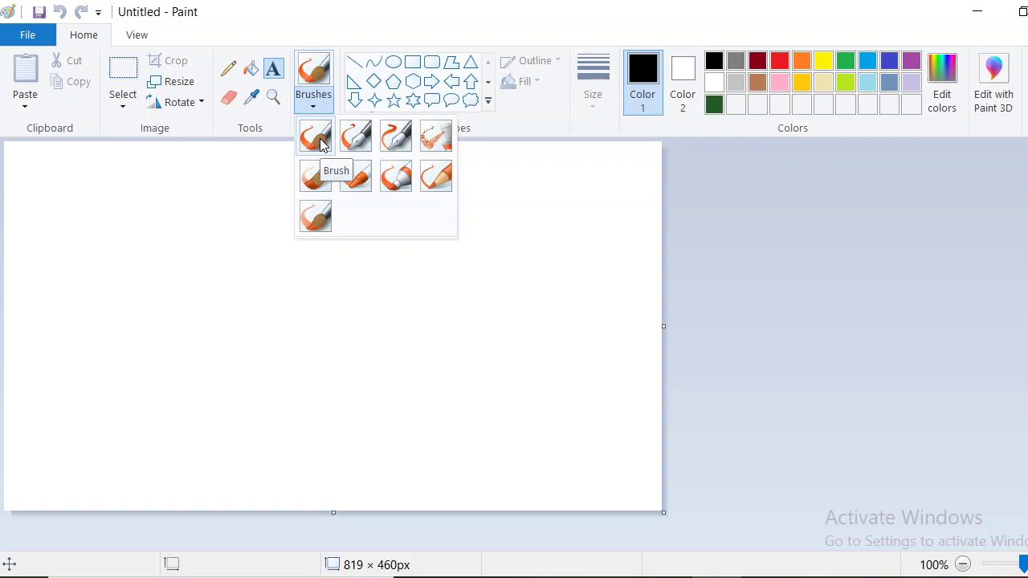
{"action": "left_click", "coordinate": [320, 138]}
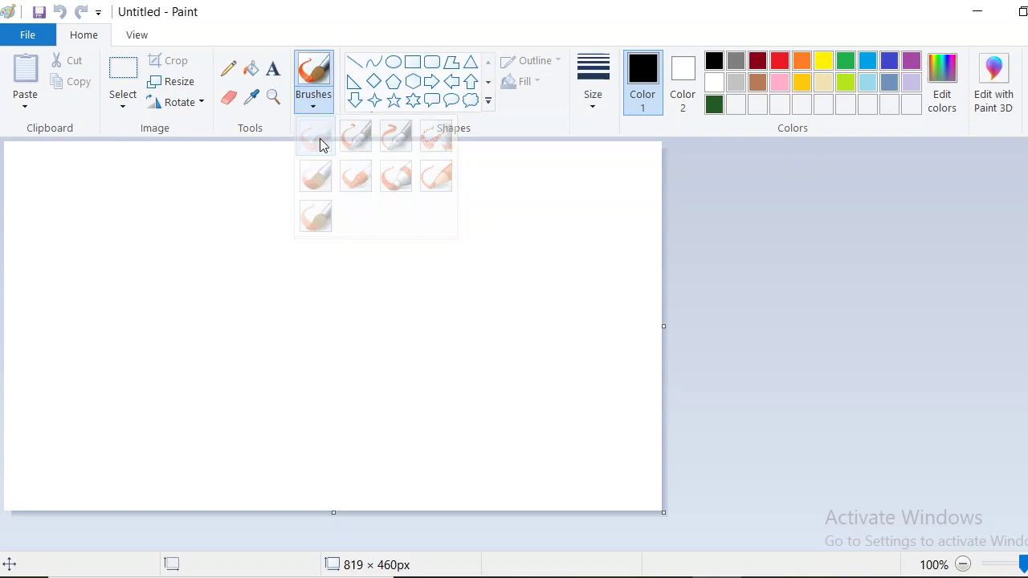
{"action": "left_click", "coordinate": [355, 64]}
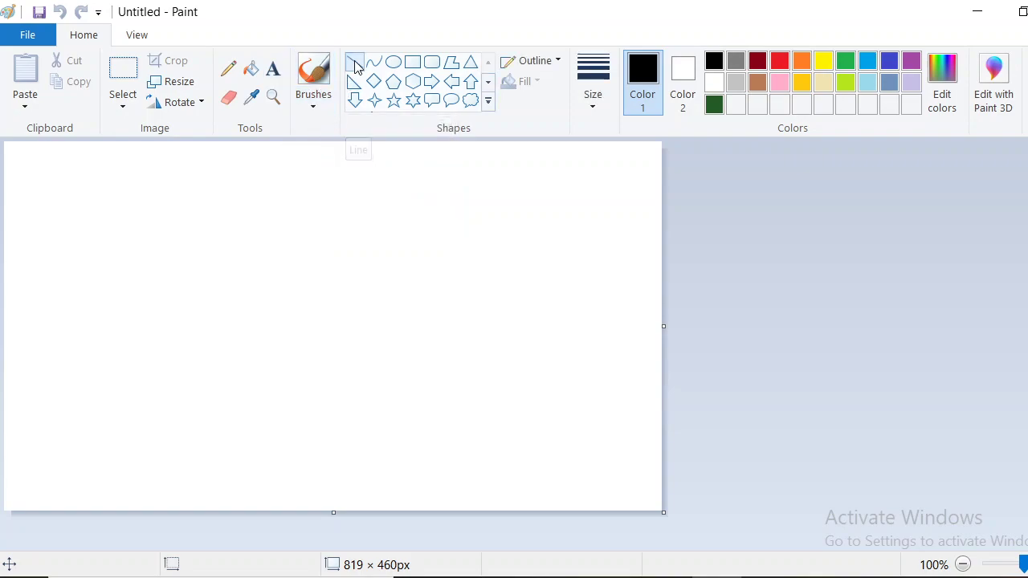
{"action": "left_click", "coordinate": [779, 62]}
{"action": "mouse_move", "coordinate": [134, 160]}
{"action": "left_mouse_down"}
{"action": "mouse_move", "coordinate": [370, 176]}
{"action": "mouse_move", "coordinate": [402, 168]}
{"action": "left_mouse_up"}
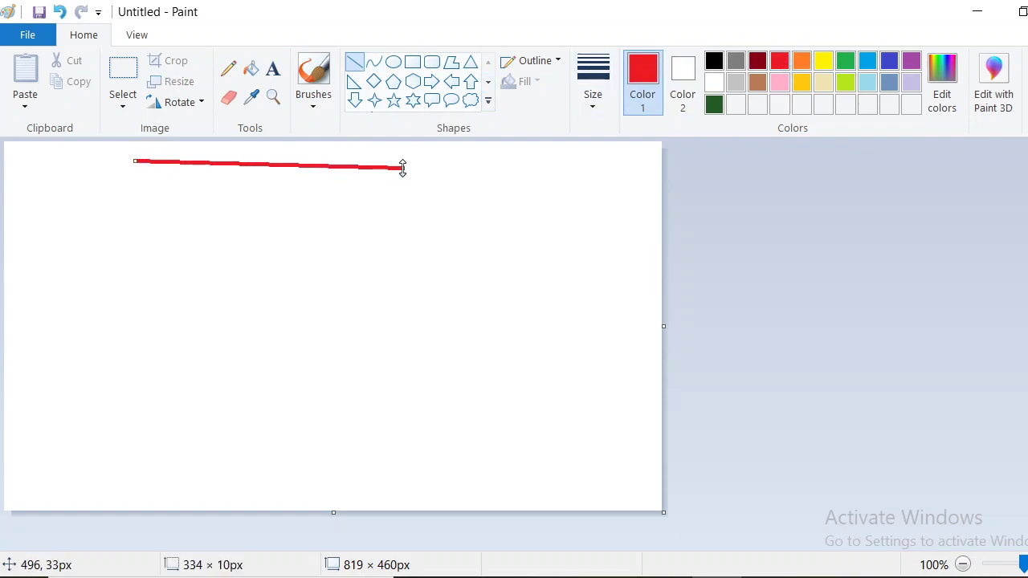
- Paint two wavy red strokes below the straight line, one with Calligraphy brush 1 and one with Calligraphy brush 2
{"action": "left_click", "coordinate": [315, 109]}
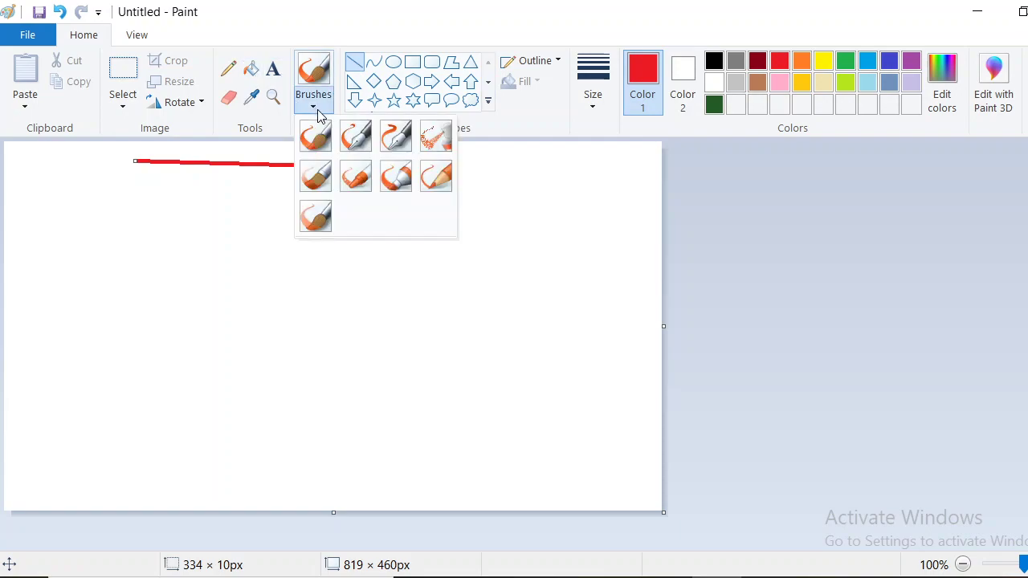
{"action": "left_click", "coordinate": [363, 136]}
{"action": "mouse_move", "coordinate": [121, 202]}
{"action": "left_mouse_down"}
{"action": "mouse_move", "coordinate": [239, 211]}
{"action": "mouse_move", "coordinate": [347, 189]}
{"action": "left_mouse_up"}
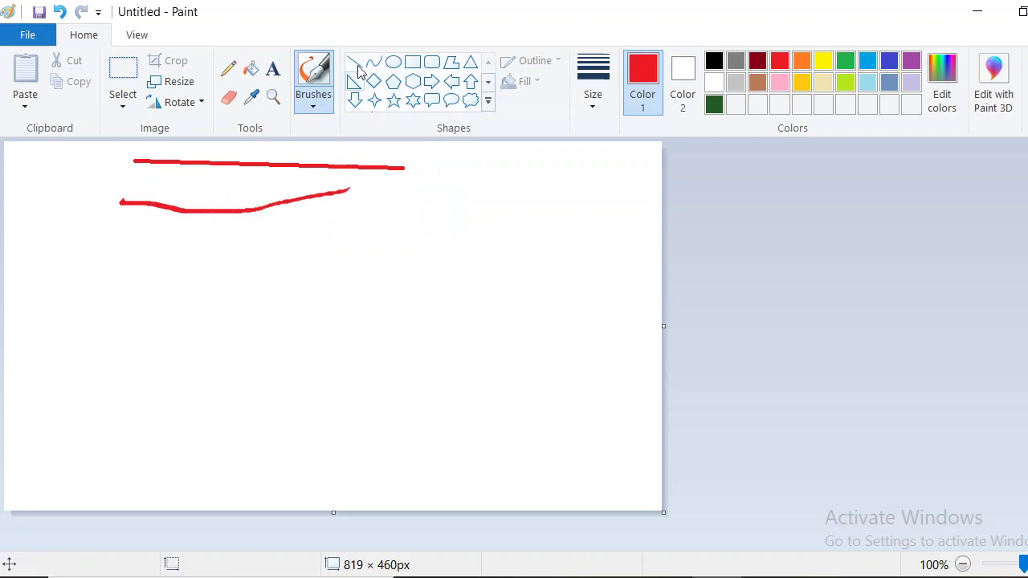
{"action": "left_click", "coordinate": [314, 109]}
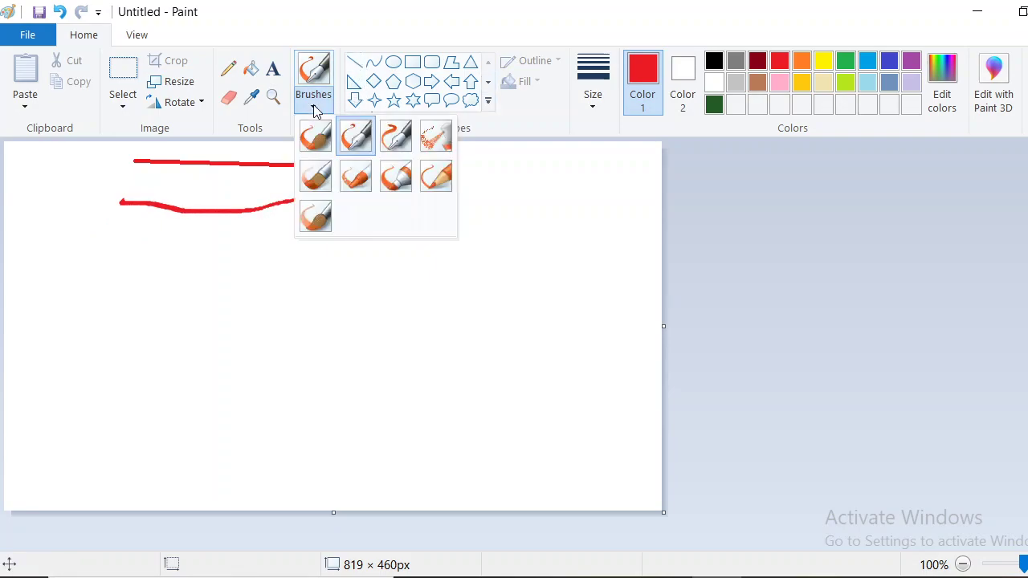
{"action": "left_click", "coordinate": [388, 145]}
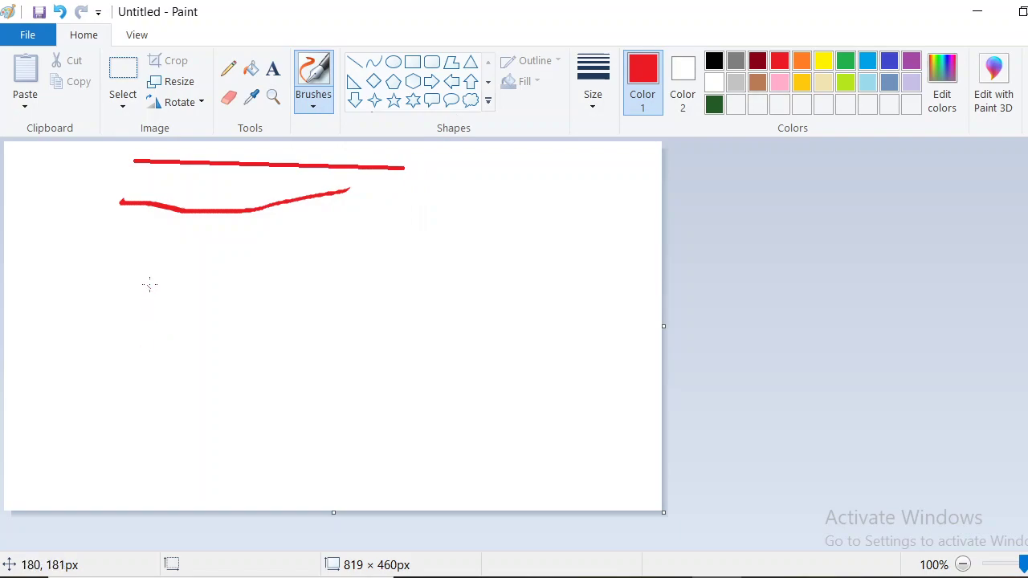
{"action": "left_click_drag", "start_coordinate": [288, 248], "coordinate": [318, 241]}
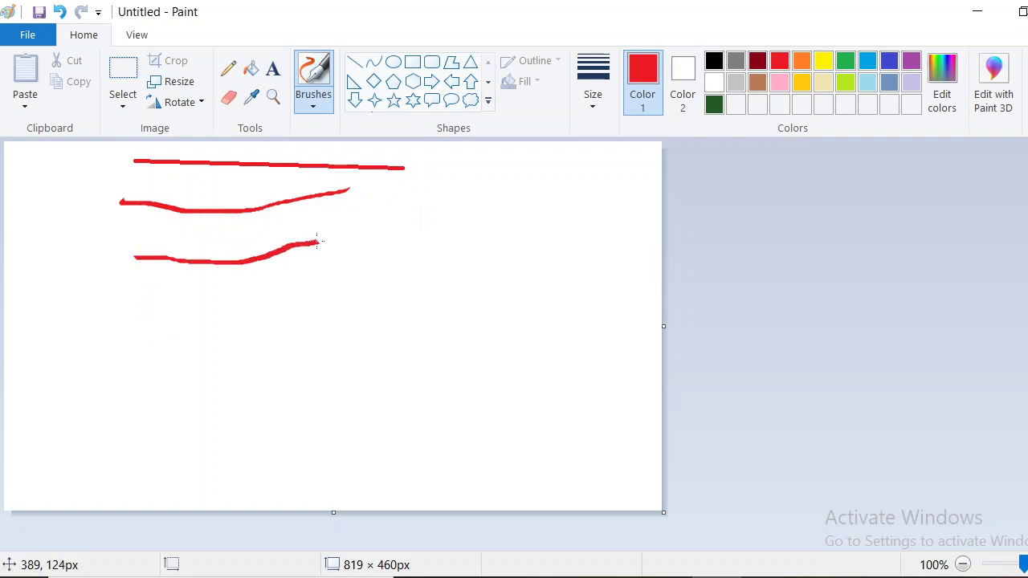
- Paint a wavy red Airbrush stroke below the calligraphy strokes and a roughly horizontal red Oil brush stroke beneath it
{"action": "left_click", "coordinate": [320, 109]}
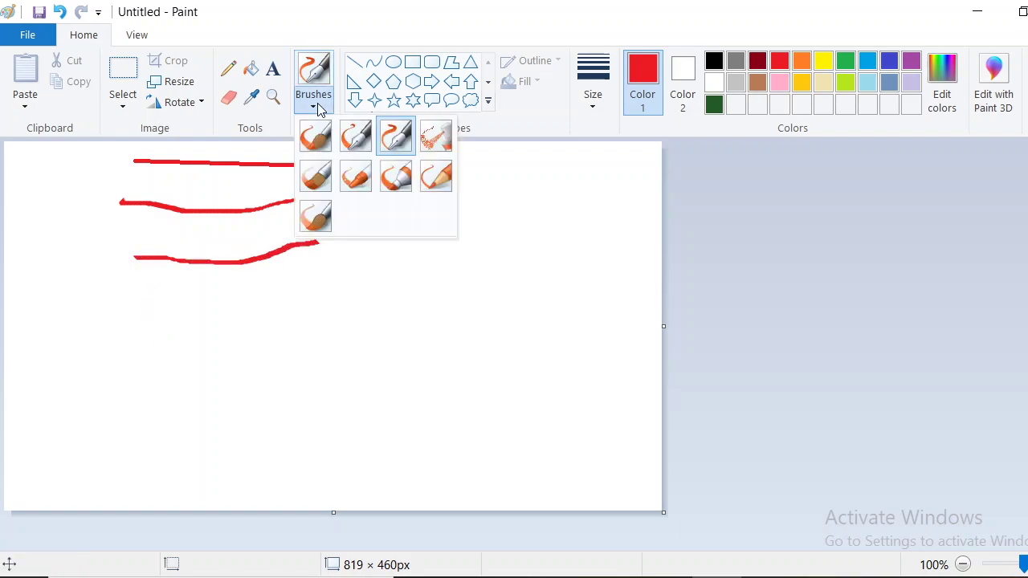
{"action": "left_click", "coordinate": [436, 139]}
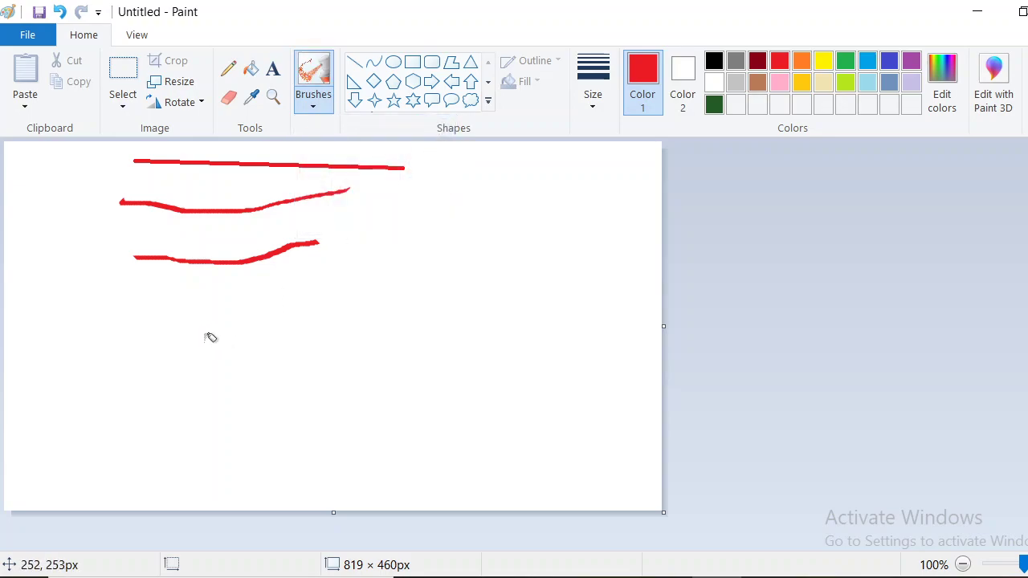
{"action": "mouse_move", "coordinate": [125, 300]}
{"action": "left_mouse_down"}
{"action": "mouse_move", "coordinate": [184, 307]}
{"action": "mouse_move", "coordinate": [260, 286]}
{"action": "mouse_move", "coordinate": [312, 294]}
{"action": "left_mouse_up"}
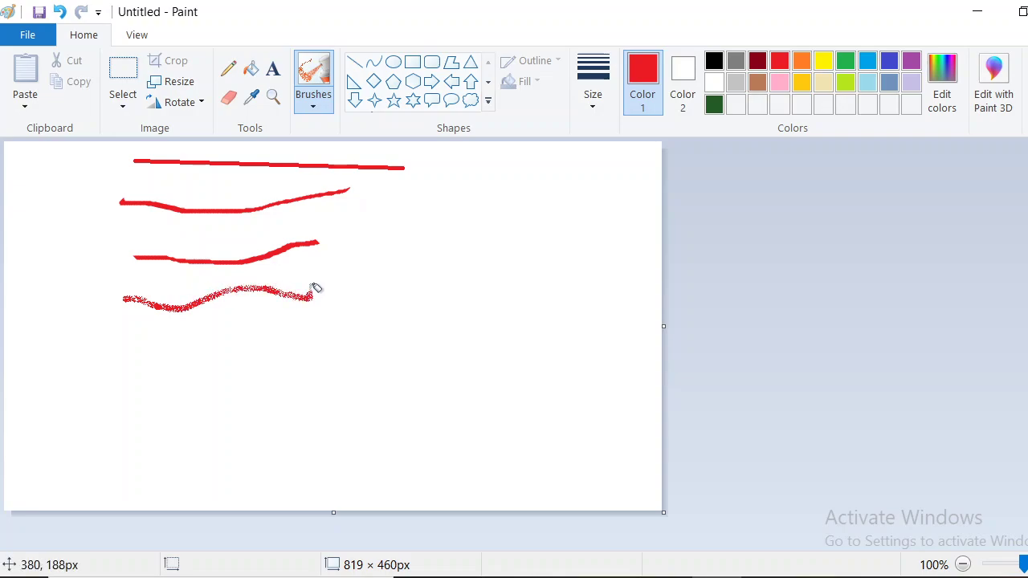
{"action": "left_click", "coordinate": [314, 106]}
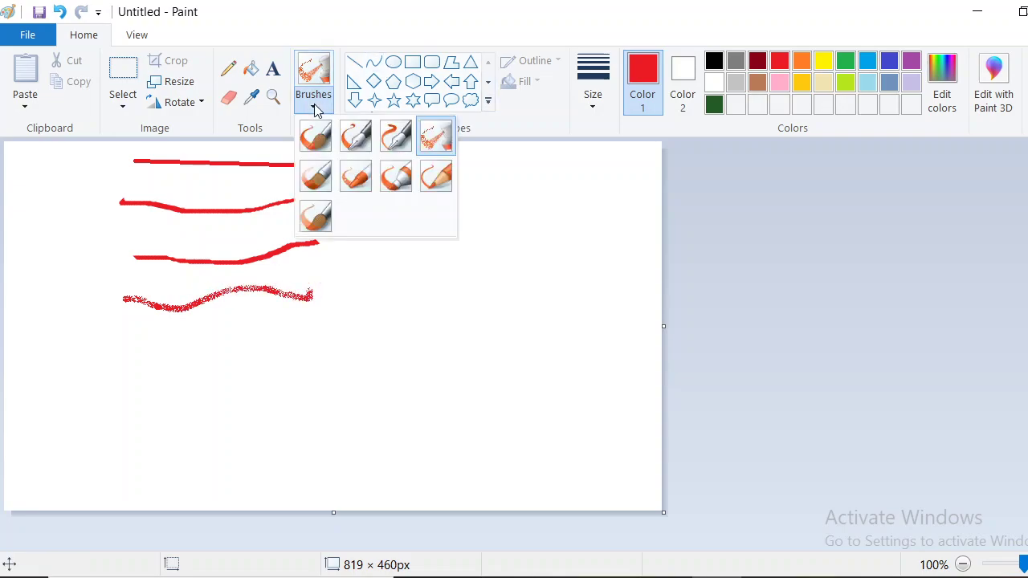
{"action": "left_click", "coordinate": [315, 177]}
{"action": "left_click_drag", "start_coordinate": [106, 343], "coordinate": [289, 352]}
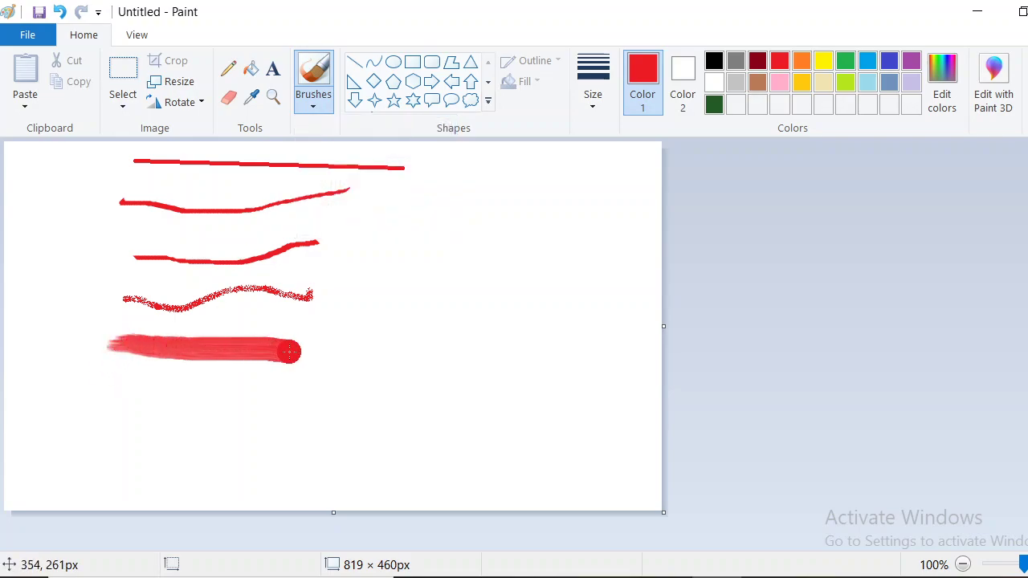
- Paint a curved red Crayon stroke below the oil stroke and a wavy red Marker stroke near the canvas's lower edge
{"action": "left_click", "coordinate": [314, 104]}
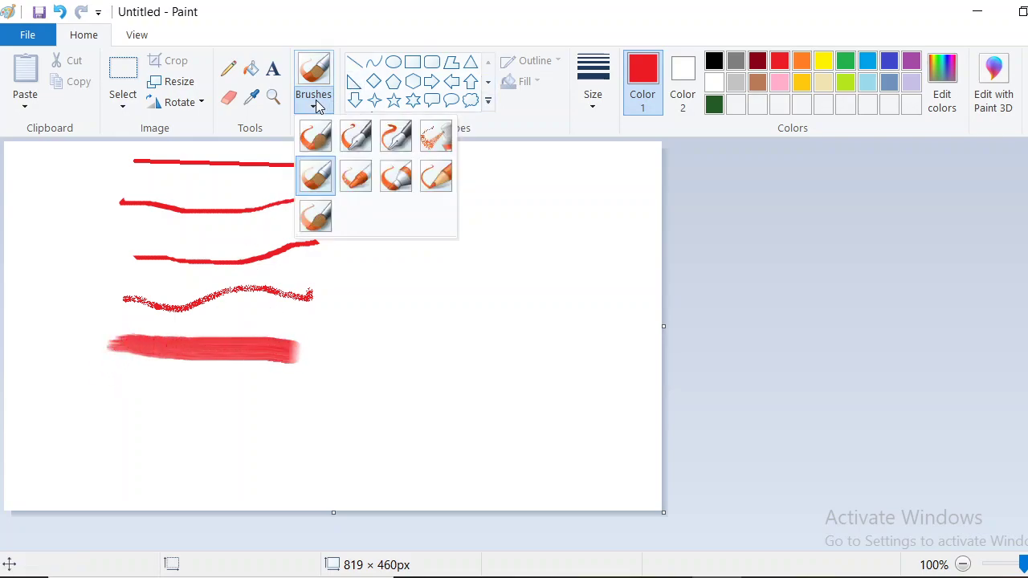
{"action": "left_click", "coordinate": [354, 176]}
{"action": "mouse_move", "coordinate": [119, 387]}
{"action": "left_mouse_down"}
{"action": "mouse_move", "coordinate": [187, 406]}
{"action": "mouse_move", "coordinate": [274, 392]}
{"action": "left_mouse_up"}
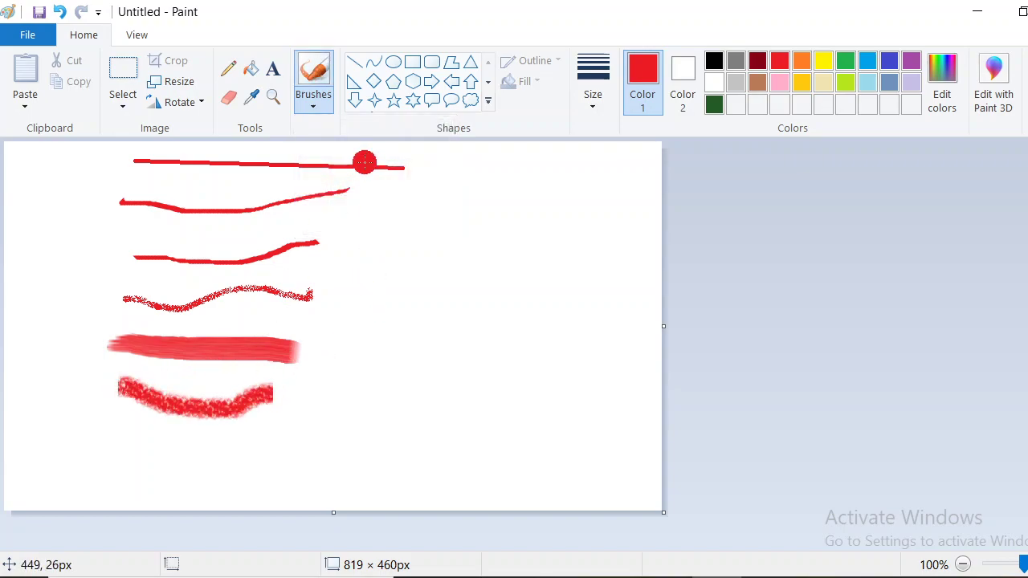
{"action": "left_click", "coordinate": [315, 106]}
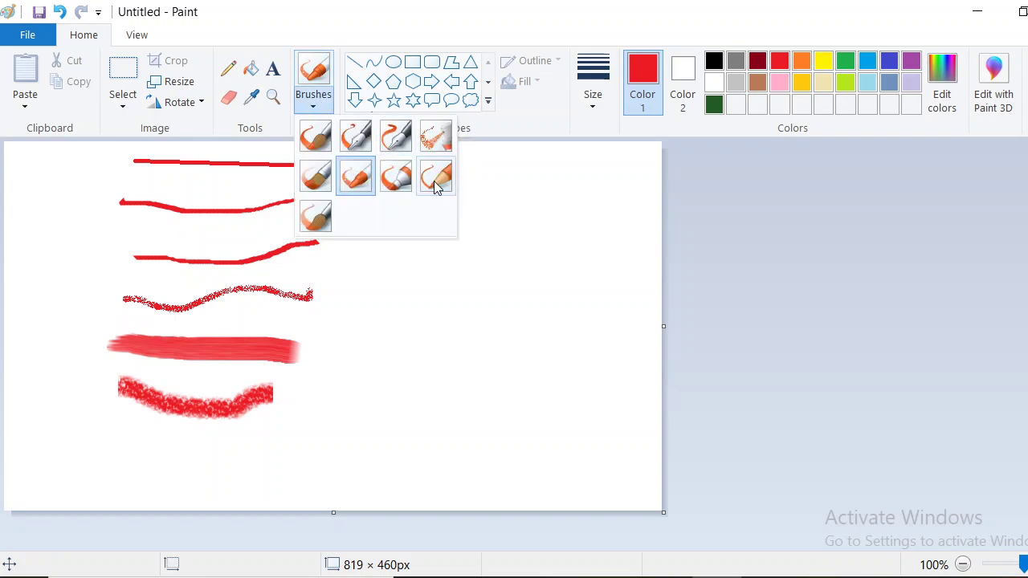
{"action": "left_click", "coordinate": [396, 177]}
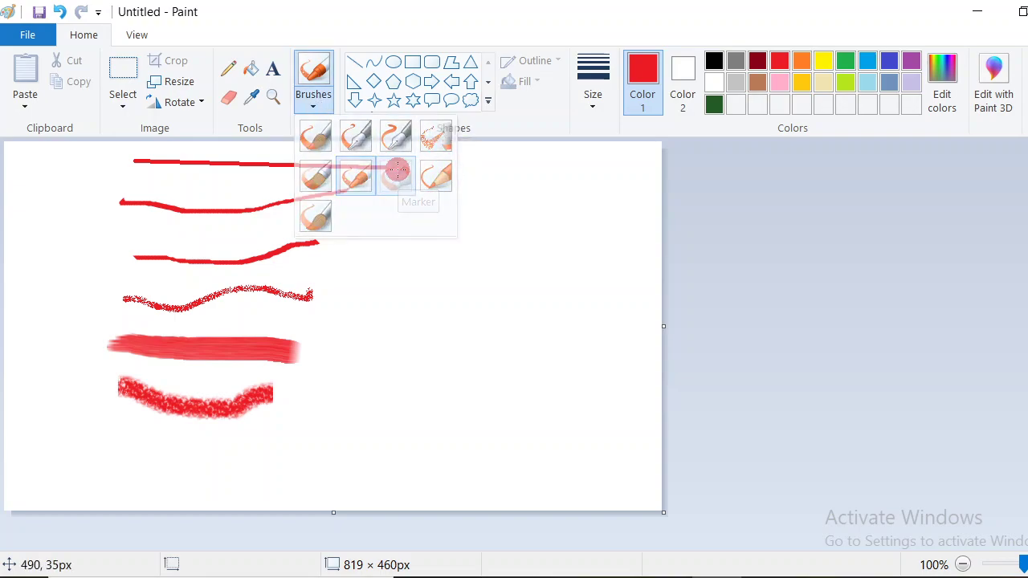
{"action": "left_click_drag", "start_coordinate": [97, 445], "coordinate": [327, 458]}
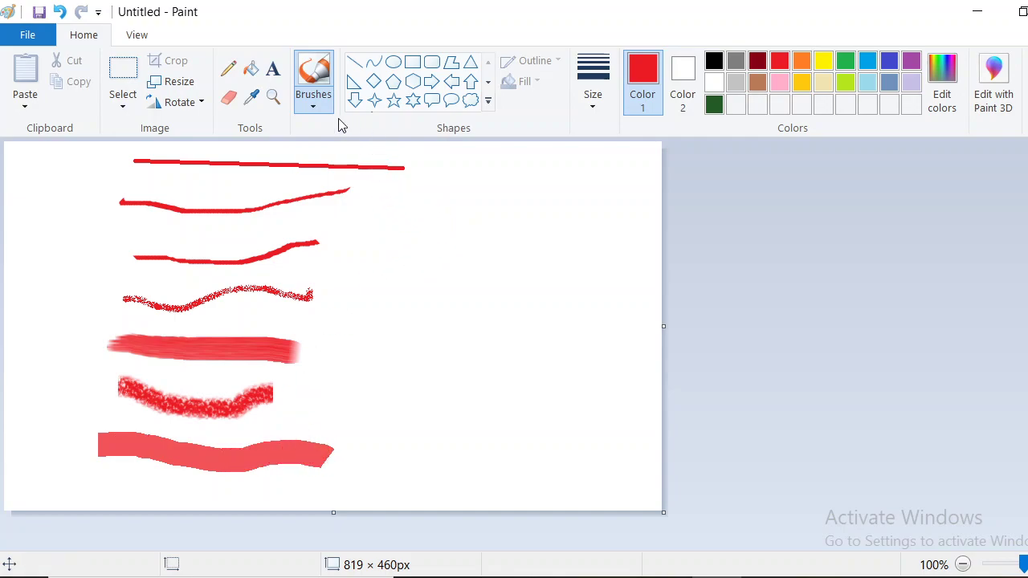
- Draw a short, nearly horizontal red stroke with the Natural pencil in the blank area beside the calligraphy strokes
{"action": "left_click", "coordinate": [313, 107]}
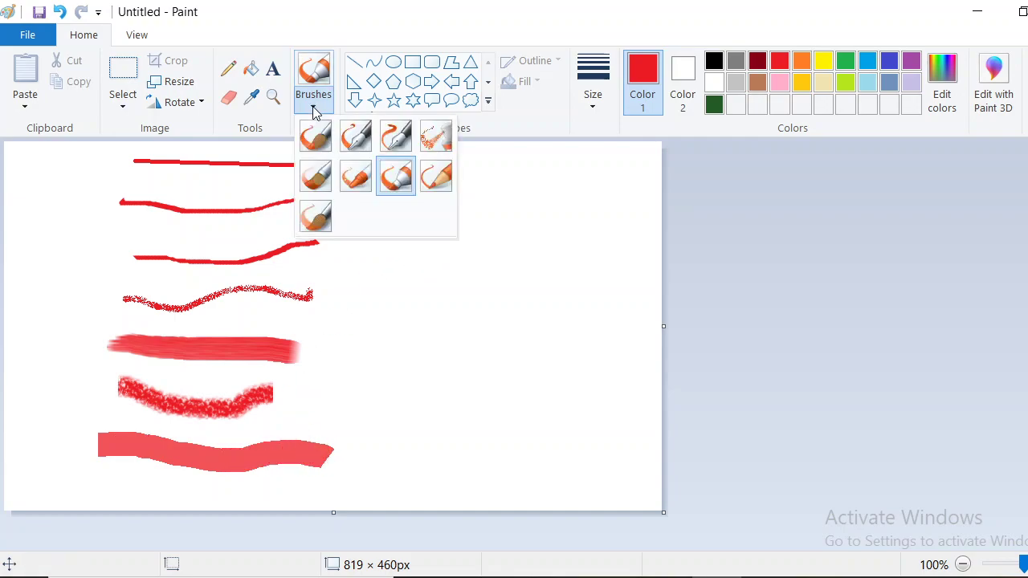
{"action": "left_click", "coordinate": [439, 181]}
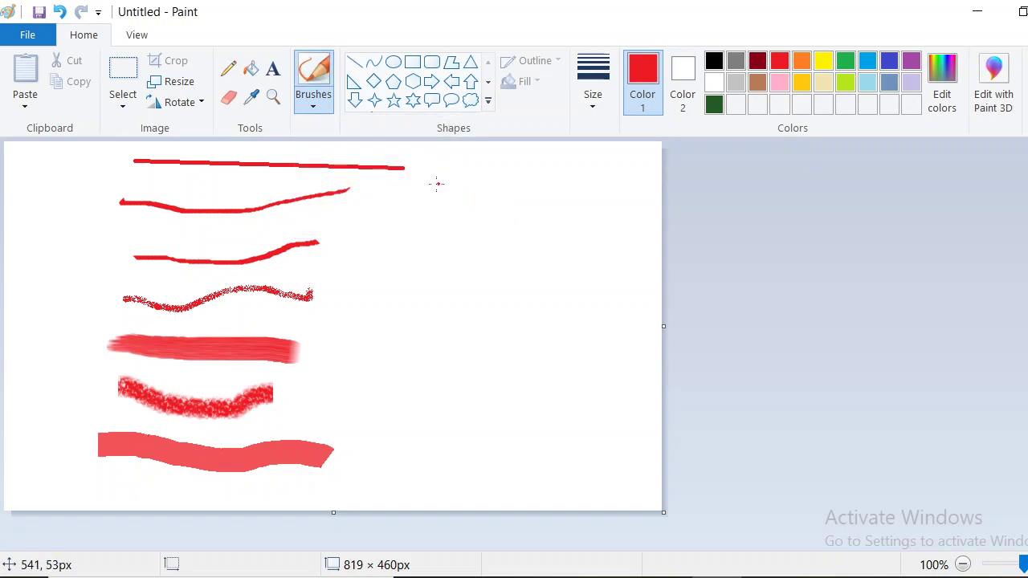
{"action": "left_click_drag", "start_coordinate": [363, 233], "coordinate": [509, 236]}
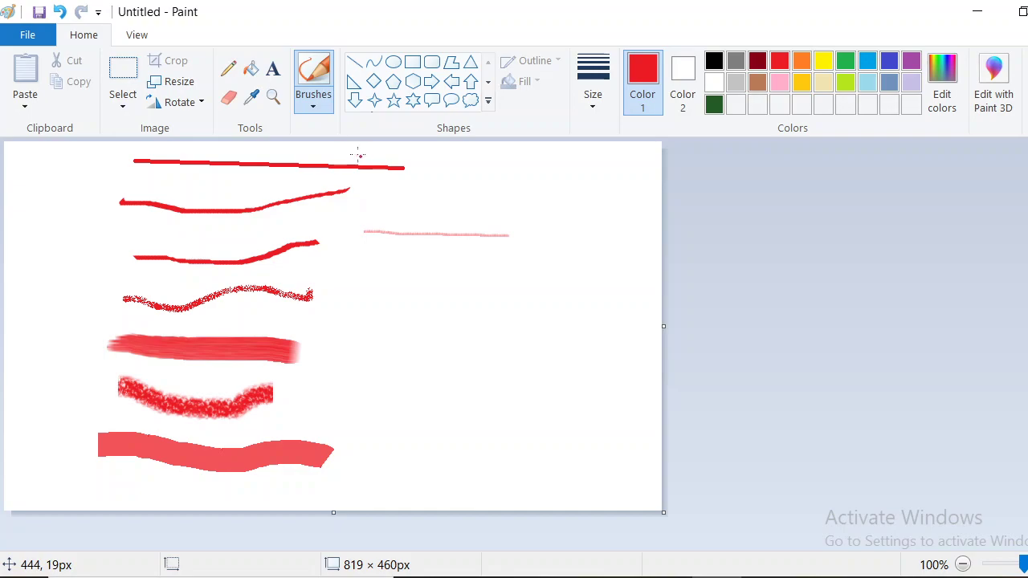
- Paint a wavy red Watercolor brush stroke below the thin pencil line, and a zigzag scribble across it with Color 2 active
{"action": "left_click", "coordinate": [313, 112]}
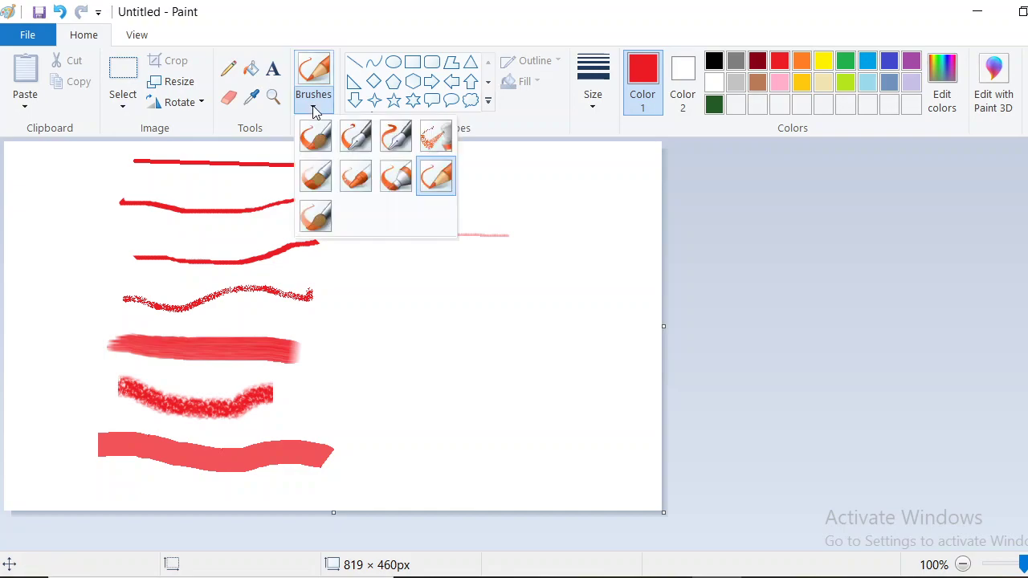
{"action": "left_click", "coordinate": [320, 223]}
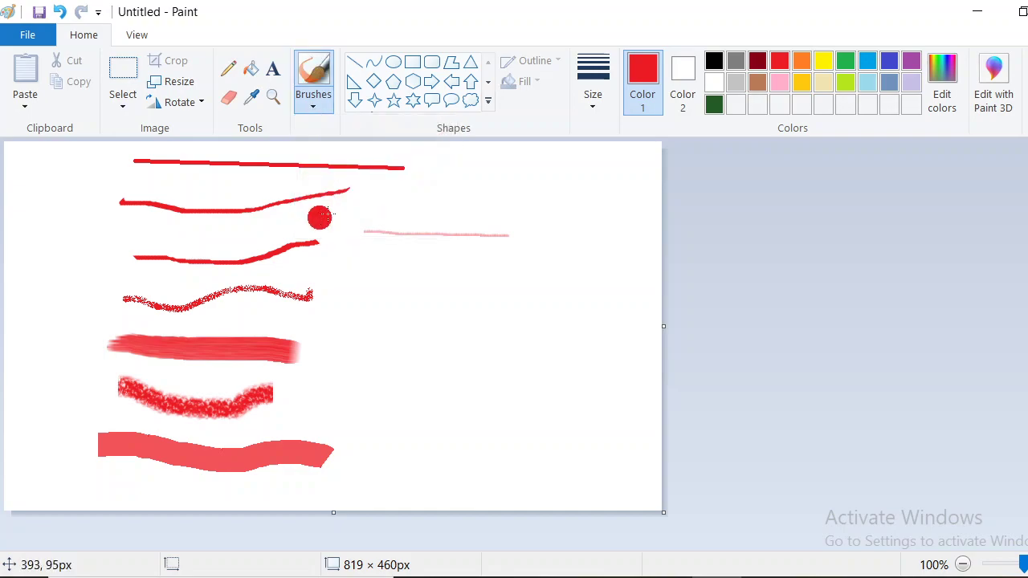
{"action": "mouse_move", "coordinate": [345, 295]}
{"action": "left_mouse_down"}
{"action": "mouse_move", "coordinate": [426, 307]}
{"action": "mouse_move", "coordinate": [469, 295]}
{"action": "mouse_move", "coordinate": [524, 341]}
{"action": "mouse_move", "coordinate": [564, 314]}
{"action": "mouse_move", "coordinate": [572, 255]}
{"action": "left_mouse_up"}
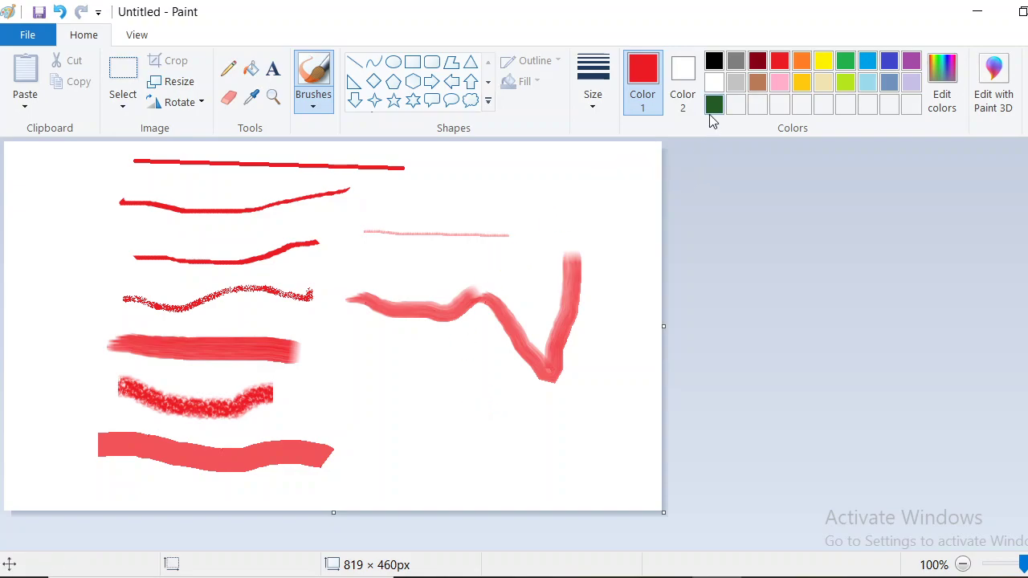
{"action": "left_click", "coordinate": [684, 74]}
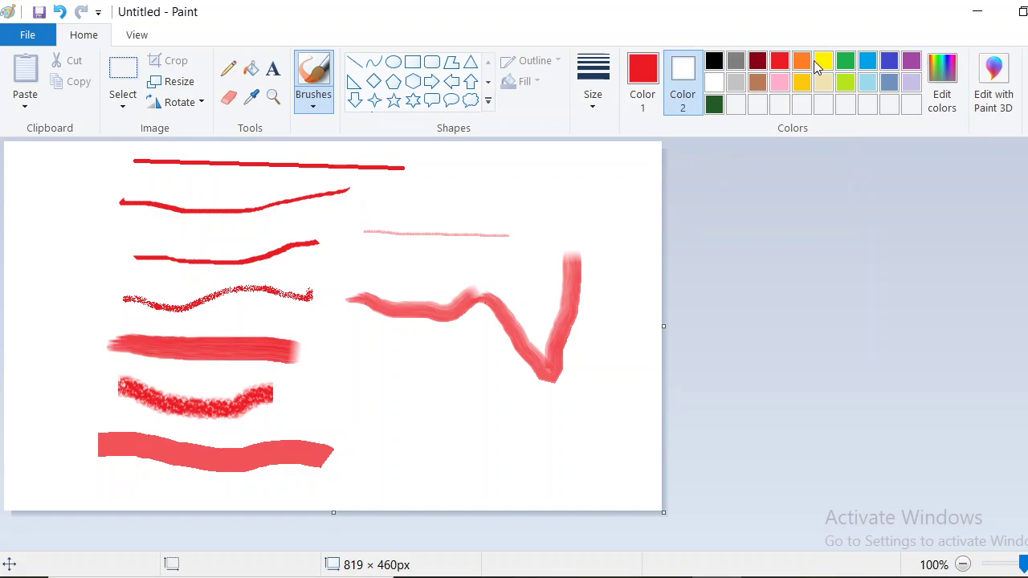
{"action": "mouse_move", "coordinate": [486, 184]}
{"action": "left_mouse_down"}
{"action": "mouse_move", "coordinate": [393, 256]}
{"action": "mouse_move", "coordinate": [580, 156]}
{"action": "mouse_move", "coordinate": [569, 193]}
{"action": "mouse_move", "coordinate": [485, 283]}
{"action": "left_mouse_up"}
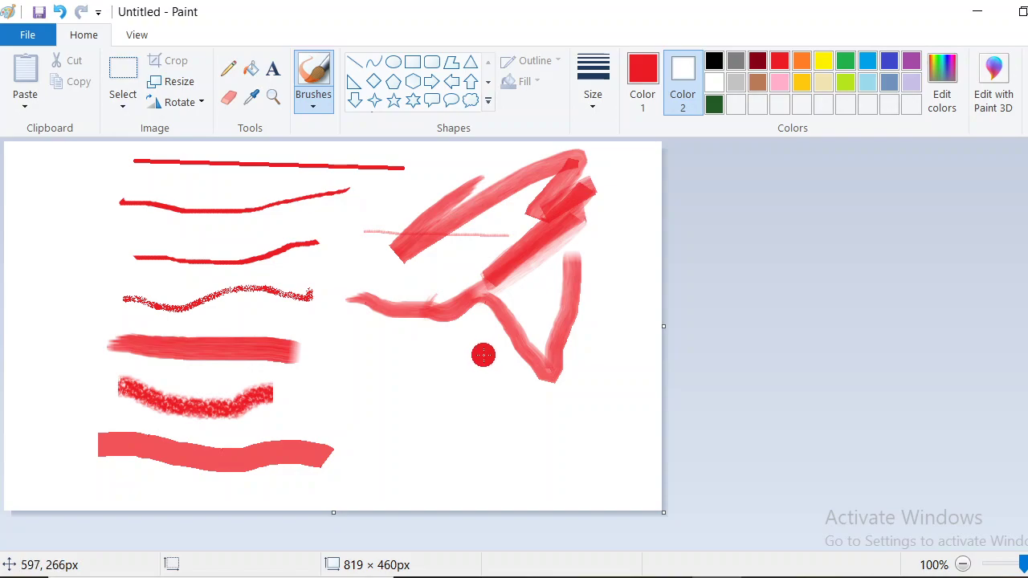
- Start a new blank picture without saving the brush strokes
{"action": "left_click", "coordinate": [36, 39]}
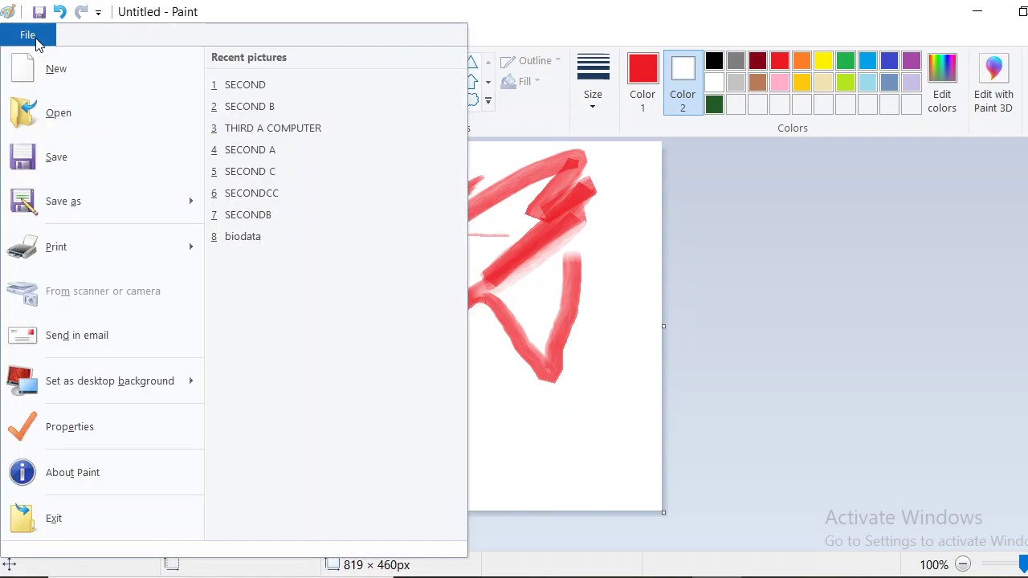
{"action": "left_click", "coordinate": [58, 73]}
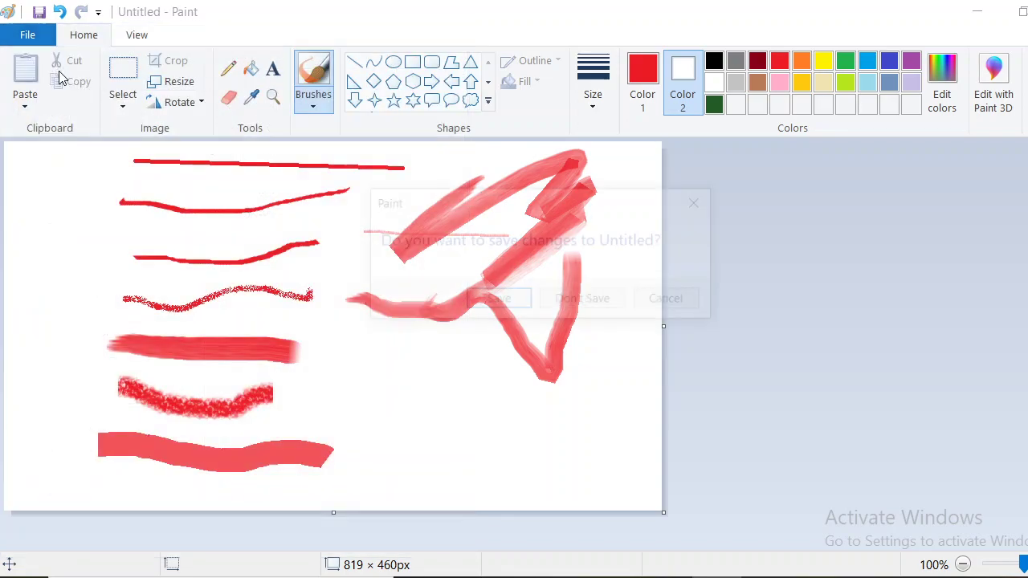
{"action": "left_click", "coordinate": [560, 301]}
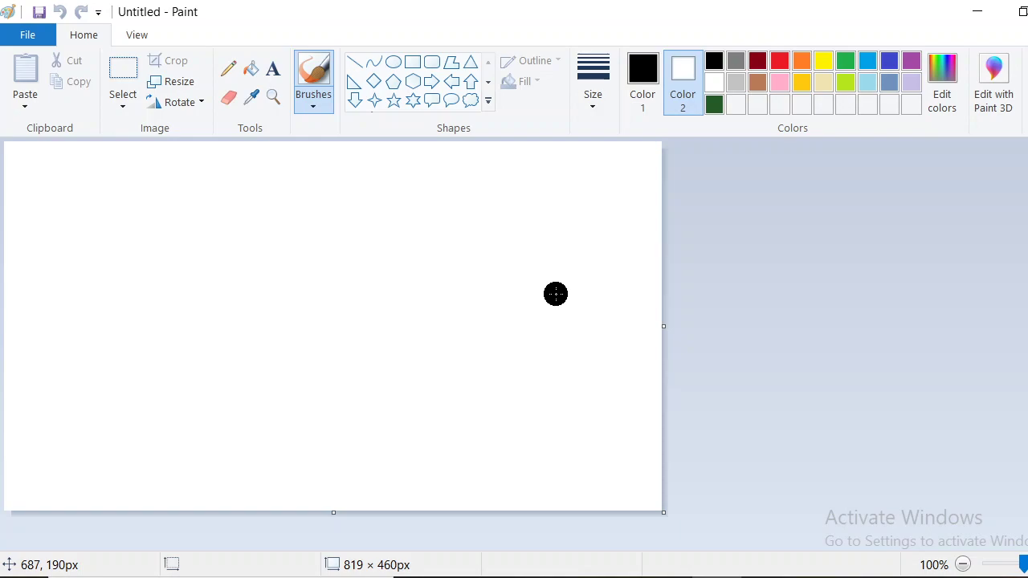
- Draw two black freehand Pencil lines, one below the other, near the canvas's upper-left corner
{"action": "left_click", "coordinate": [228, 71]}
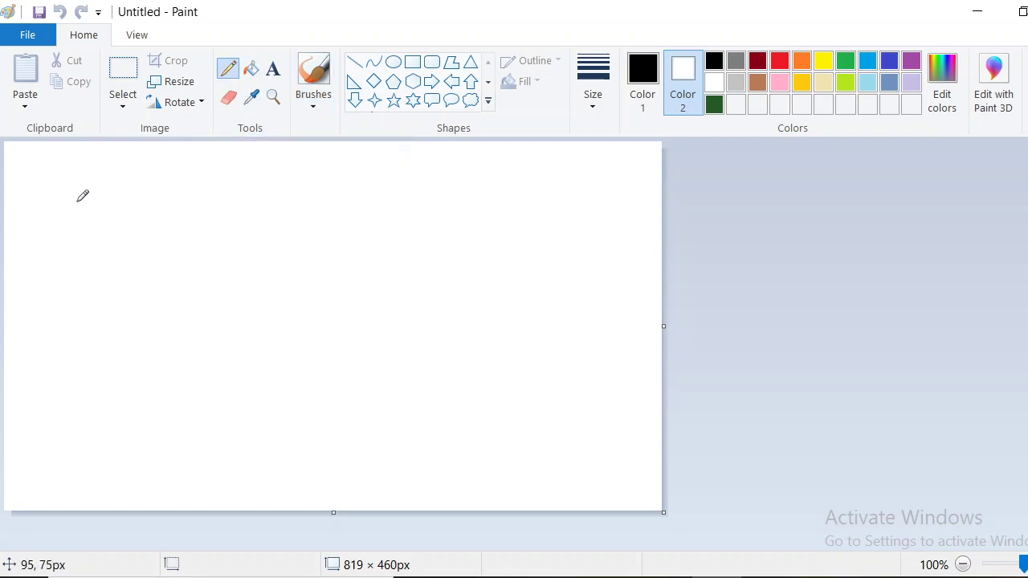
{"action": "mouse_move", "coordinate": [49, 197]}
{"action": "left_mouse_down"}
{"action": "mouse_move", "coordinate": [159, 194]}
{"action": "mouse_move", "coordinate": [225, 180]}
{"action": "left_mouse_up"}
{"action": "left_click_drag", "start_coordinate": [45, 212], "coordinate": [132, 215]}
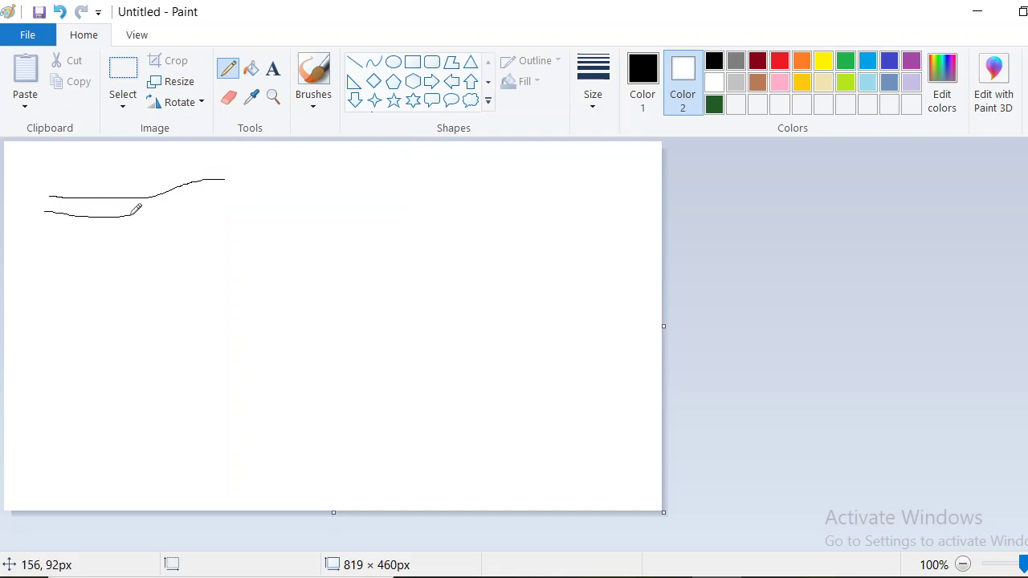
- Set Color 2 to turquoise and fill the canvas with black from Color 1
{"action": "left_click", "coordinate": [252, 70]}
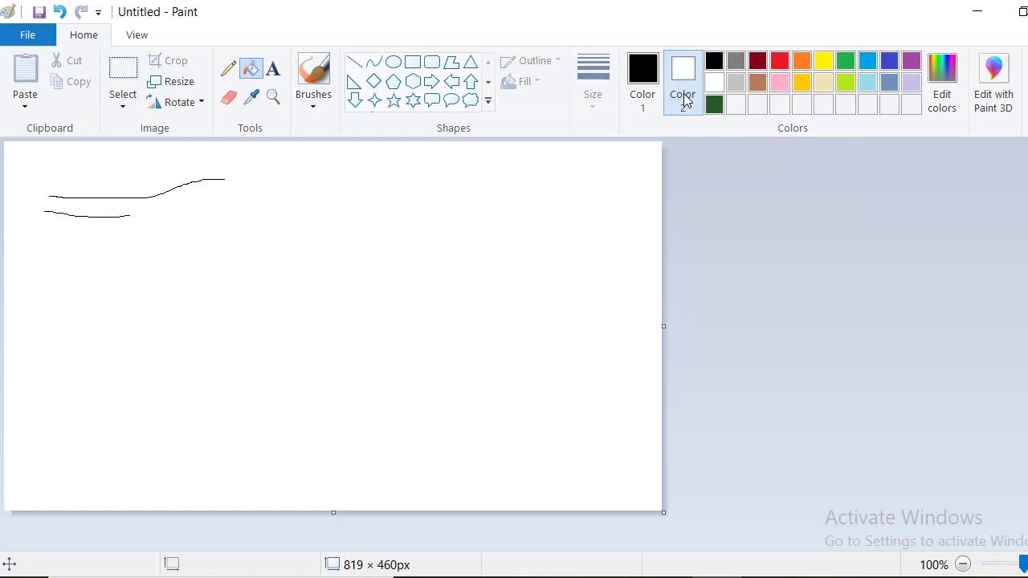
{"action": "left_click", "coordinate": [868, 63]}
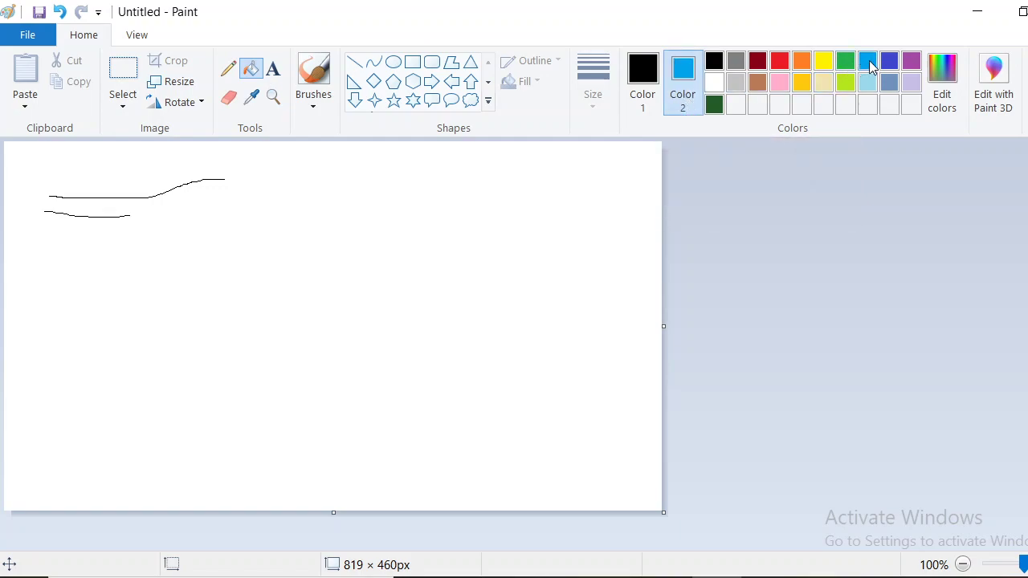
{"action": "left_click", "coordinate": [271, 360]}
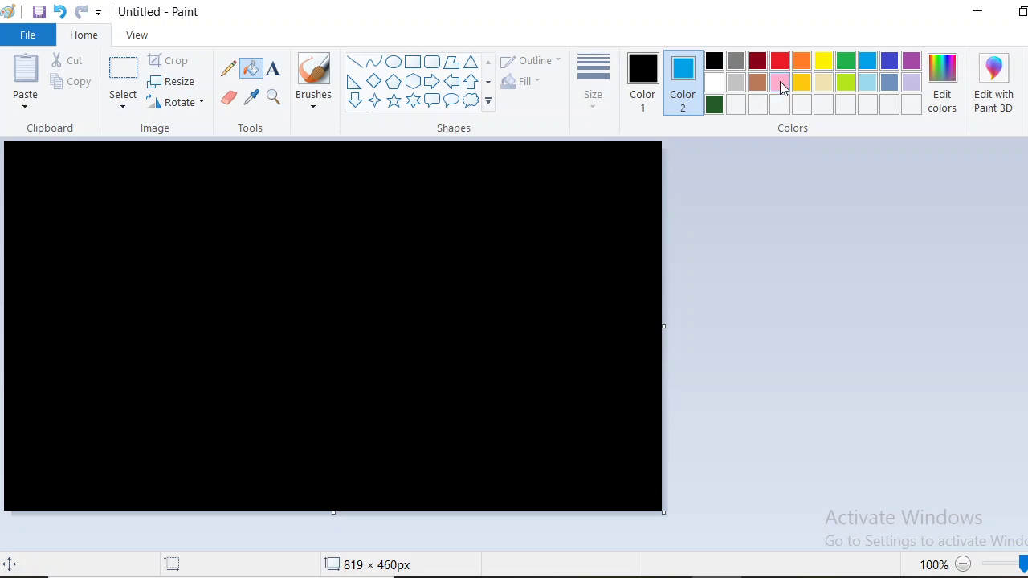
- With Color 2 gold and Color 1 green, draw a rectangle about 314 × 199 px and an oval about 227 × 115 px inside it
{"action": "left_click", "coordinate": [823, 62]}
{"action": "left_click", "coordinate": [799, 83]}
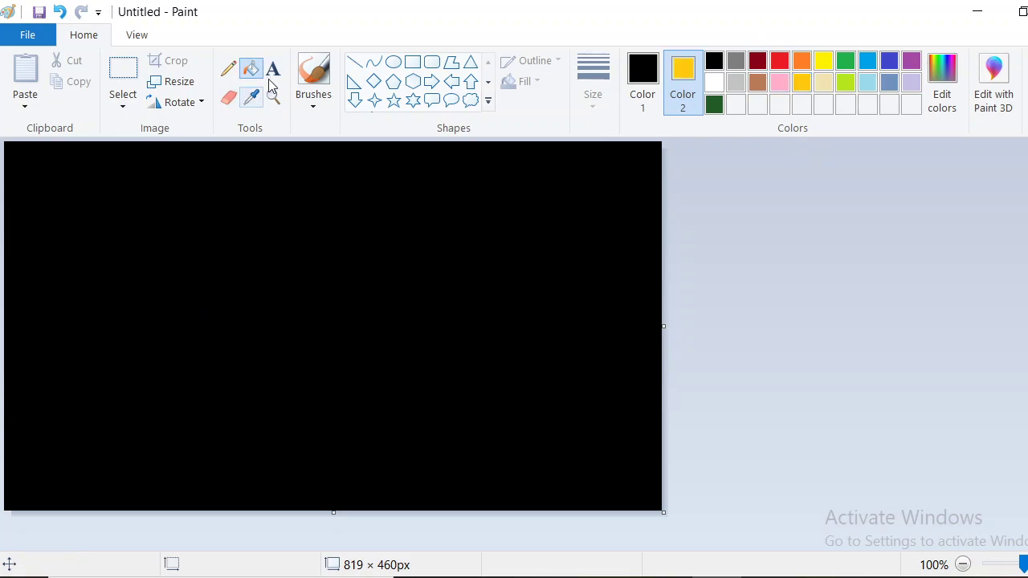
{"action": "left_click", "coordinate": [412, 63]}
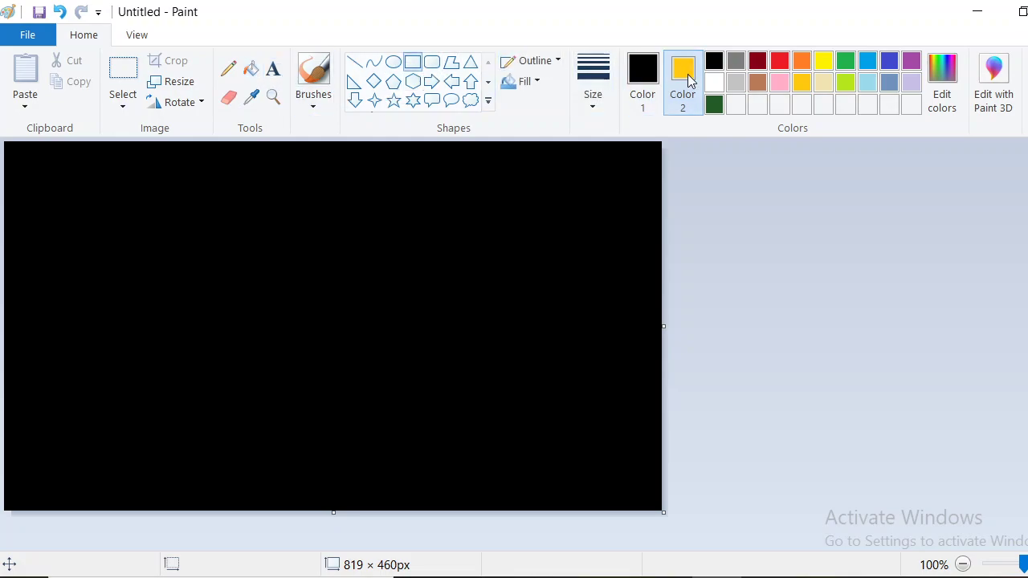
{"action": "left_click", "coordinate": [655, 71]}
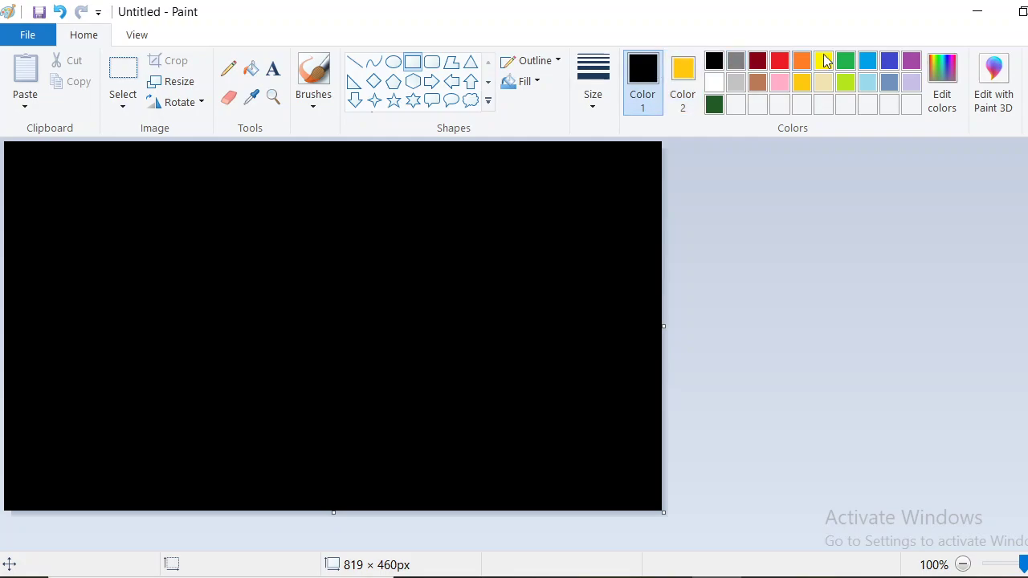
{"action": "left_click", "coordinate": [844, 62]}
{"action": "left_click_drag", "start_coordinate": [176, 201], "coordinate": [428, 361]}
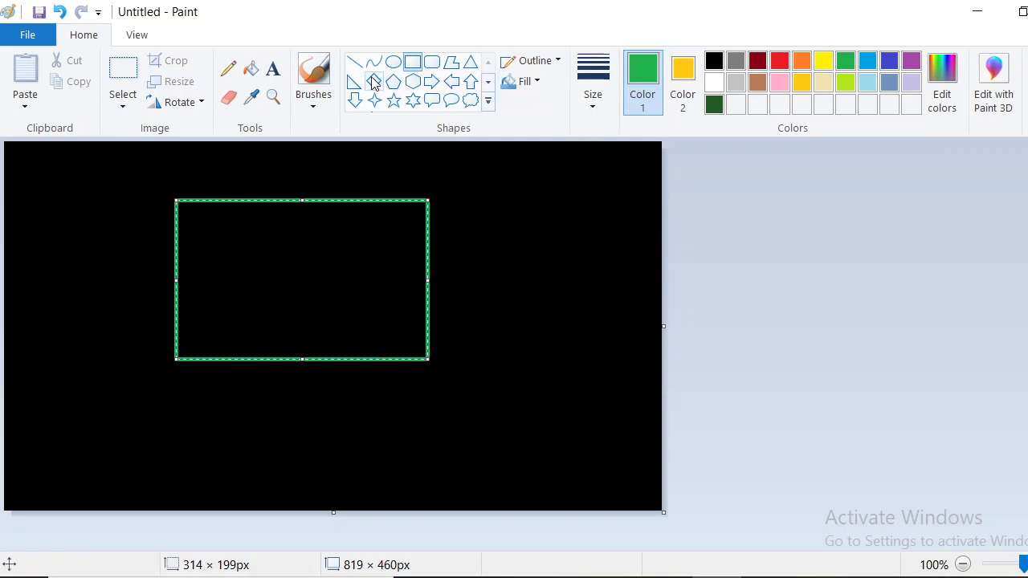
{"action": "left_click", "coordinate": [393, 63]}
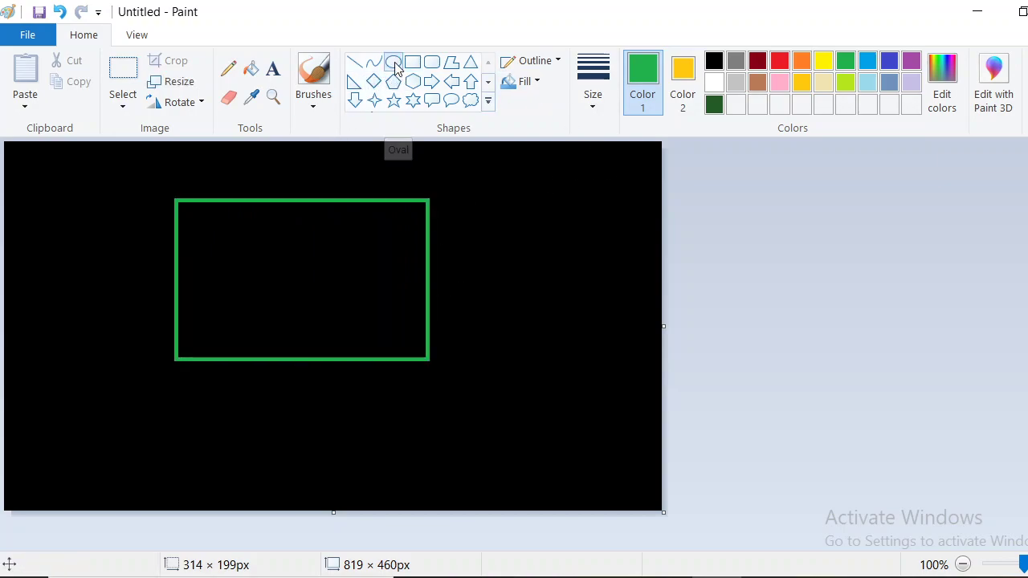
{"action": "mouse_move", "coordinate": [237, 234]}
{"action": "left_mouse_down"}
{"action": "mouse_move", "coordinate": [330, 299]}
{"action": "mouse_move", "coordinate": [419, 326]}
{"action": "left_mouse_up"}
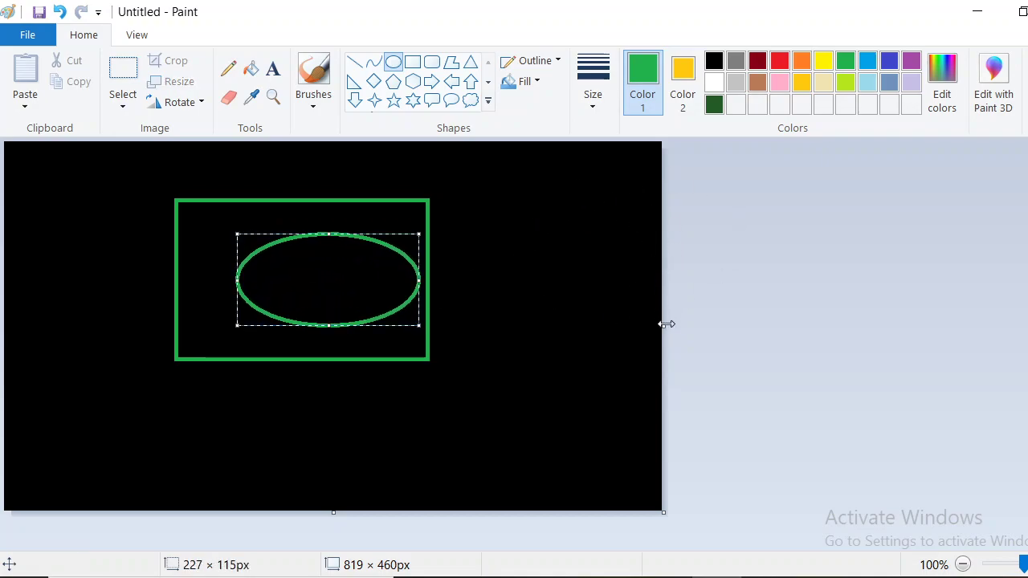
- Widen the canvas in stages to about 1187 px, extending it with the gold background color
{"action": "left_click_drag", "start_coordinate": [666, 325], "coordinate": [714, 335]}
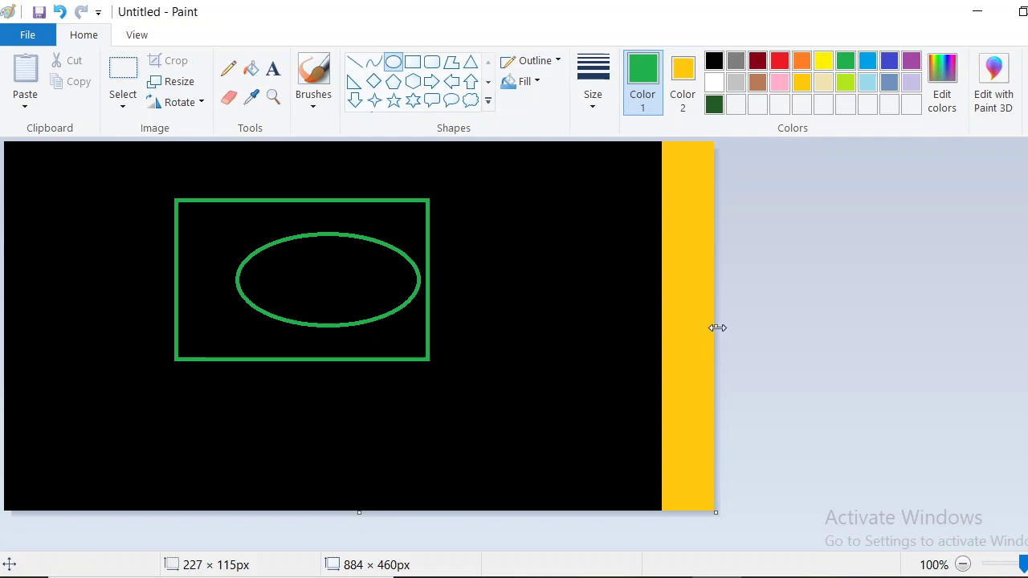
{"action": "left_click_drag", "start_coordinate": [717, 327], "coordinate": [852, 307]}
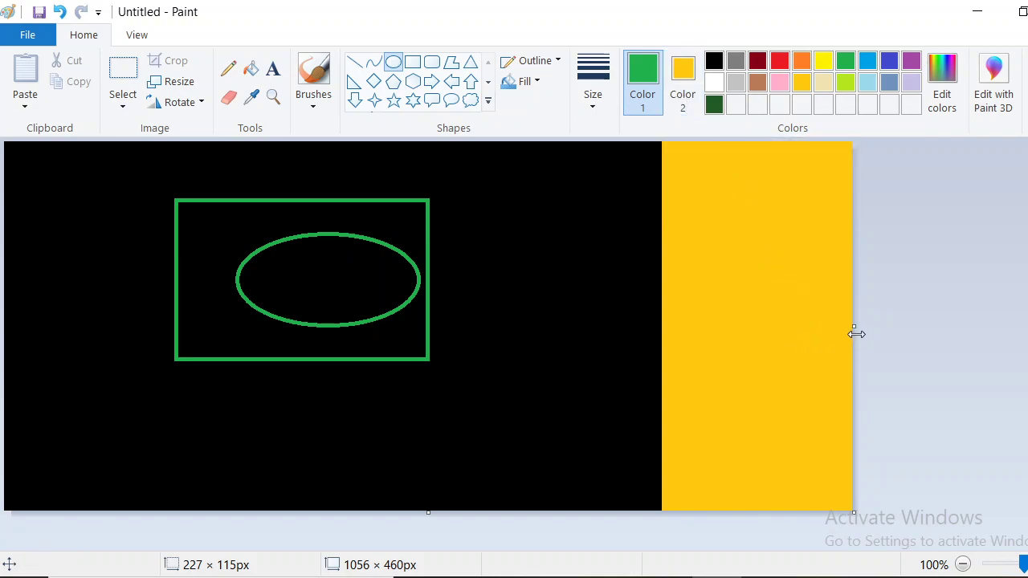
{"action": "left_click_drag", "start_coordinate": [856, 328], "coordinate": [955, 324]}
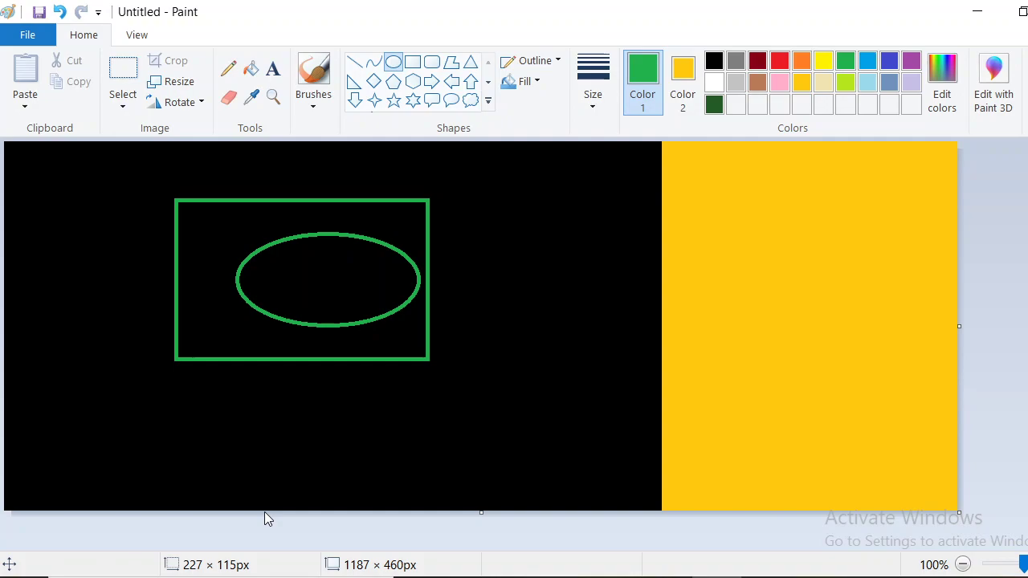
- Add the text HELLO in red on the black area beside the green rectangle
{"action": "left_click", "coordinate": [256, 72]}
{"action": "left_click", "coordinate": [274, 69]}
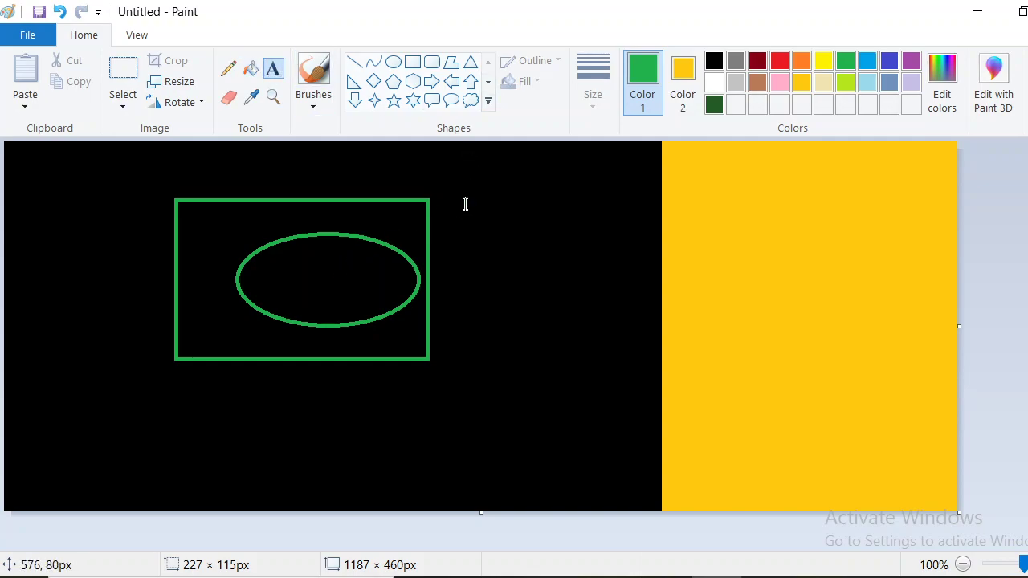
{"action": "left_click_drag", "start_coordinate": [461, 193], "coordinate": [691, 319]}
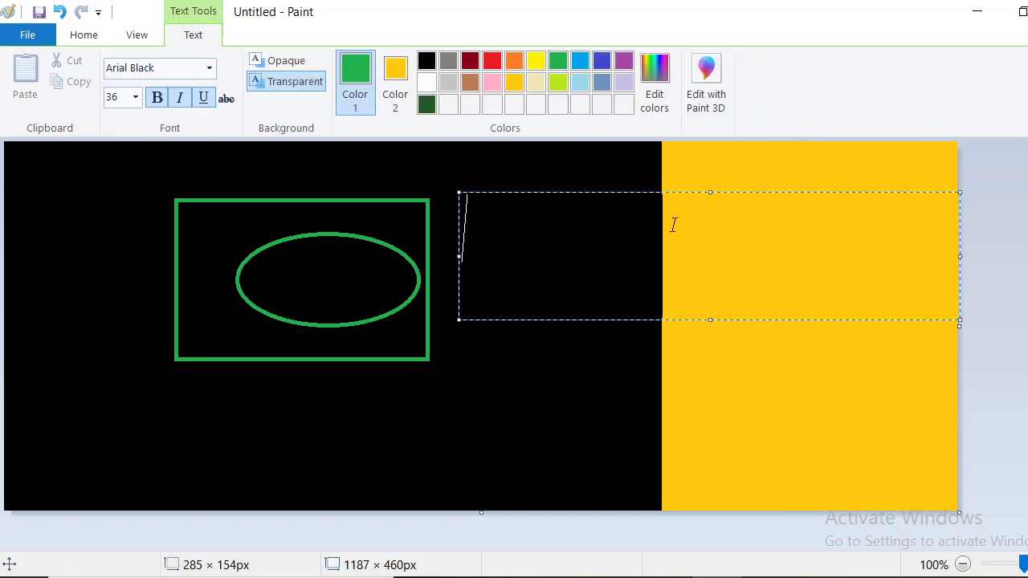
{"action": "left_click", "coordinate": [493, 62]}
{"action": "type", "text": "HELLO"}
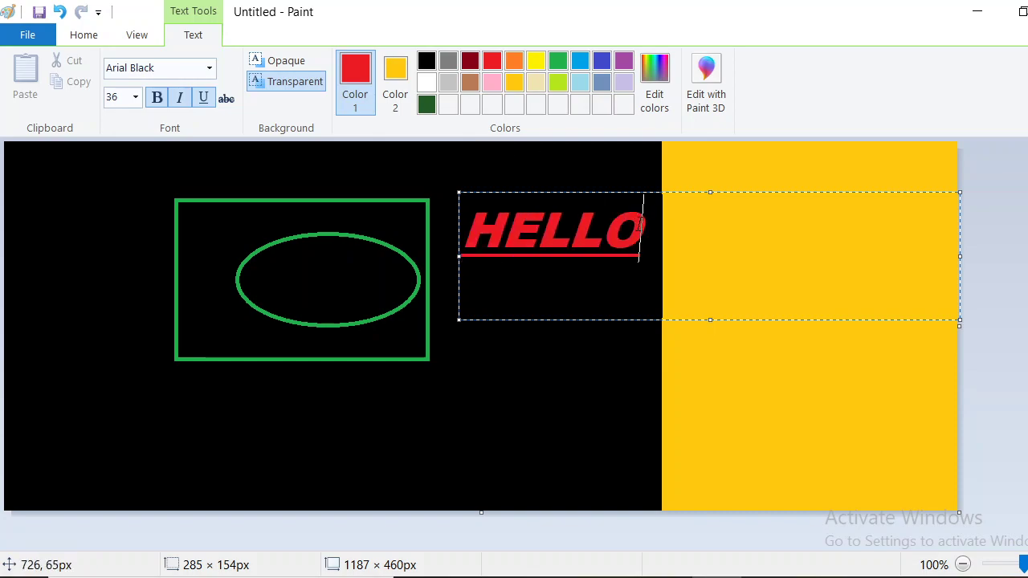
- Recolor the HELLO text turquoise, toggle its bold, italic and underline formatting off and back on, and place it
{"action": "left_click_drag", "start_coordinate": [642, 227], "coordinate": [468, 235]}
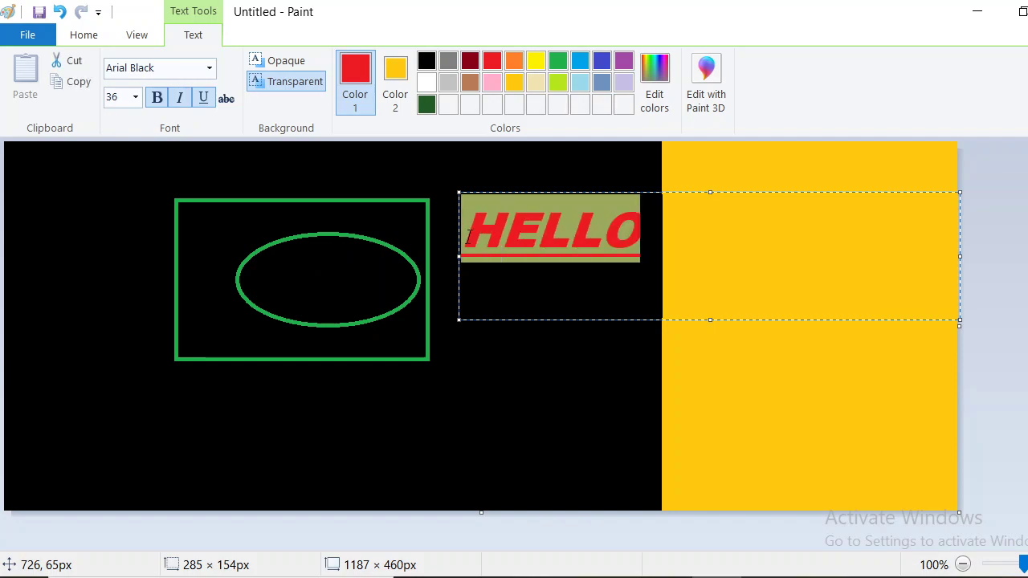
{"action": "left_click", "coordinate": [581, 62]}
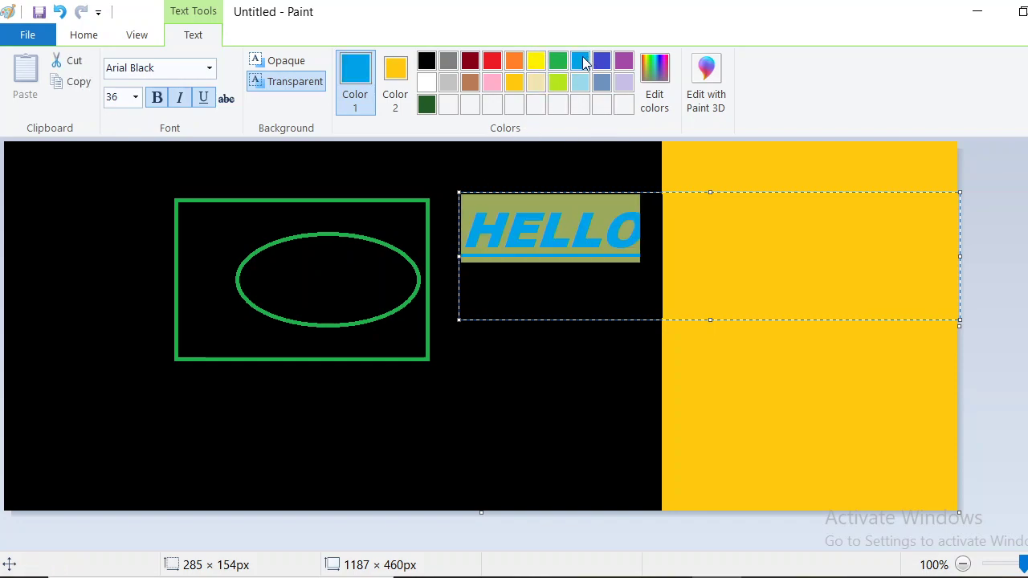
{"action": "left_click", "coordinate": [180, 98]}
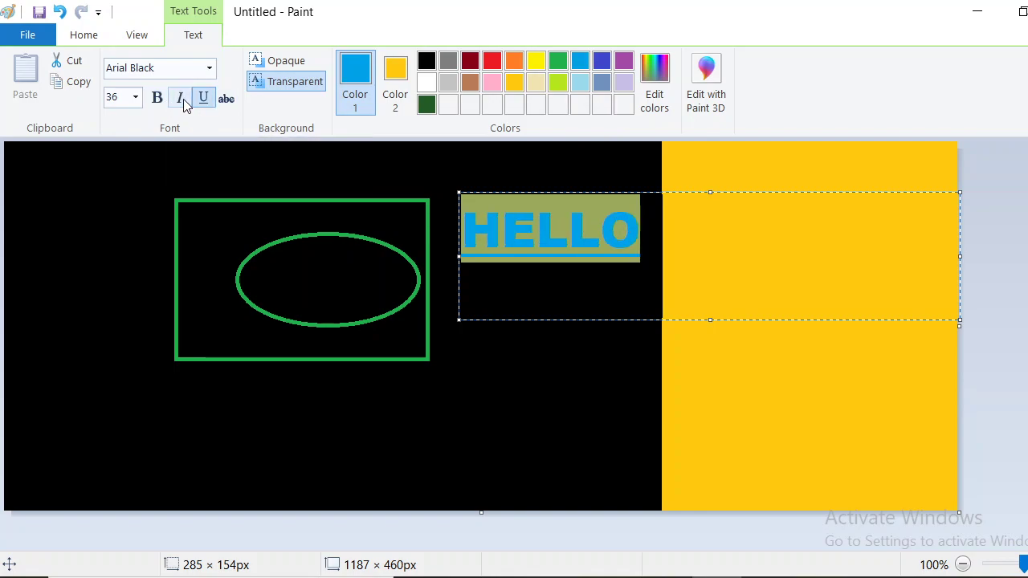
{"action": "left_click", "coordinate": [184, 102]}
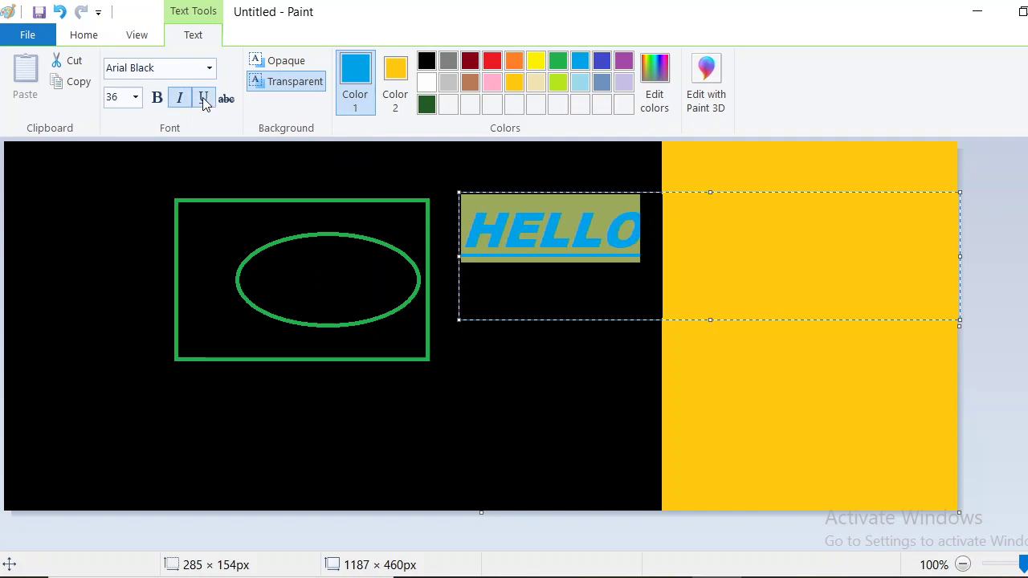
{"action": "left_click", "coordinate": [204, 100]}
{"action": "left_click", "coordinate": [204, 100]}
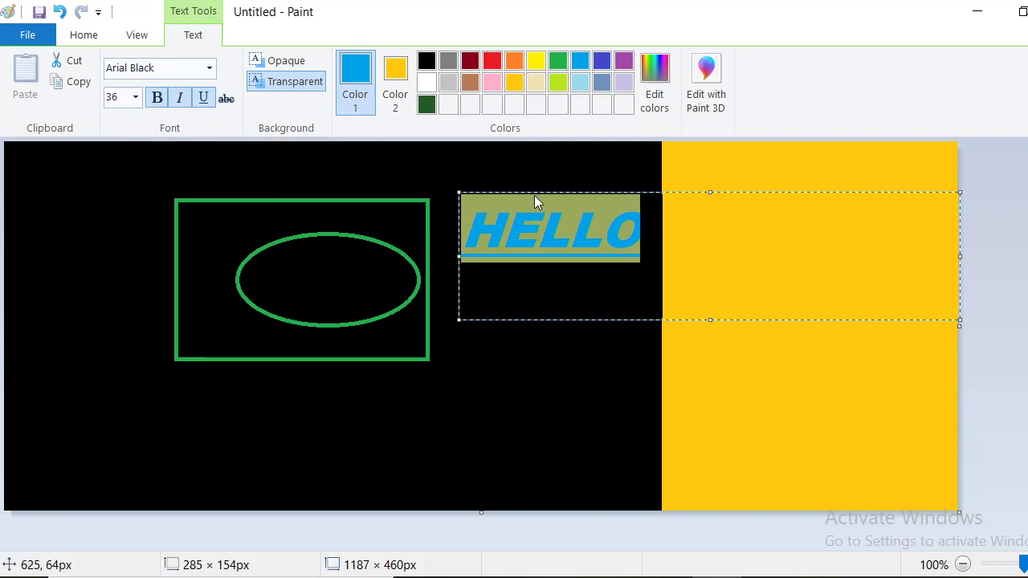
{"action": "left_click", "coordinate": [556, 170]}
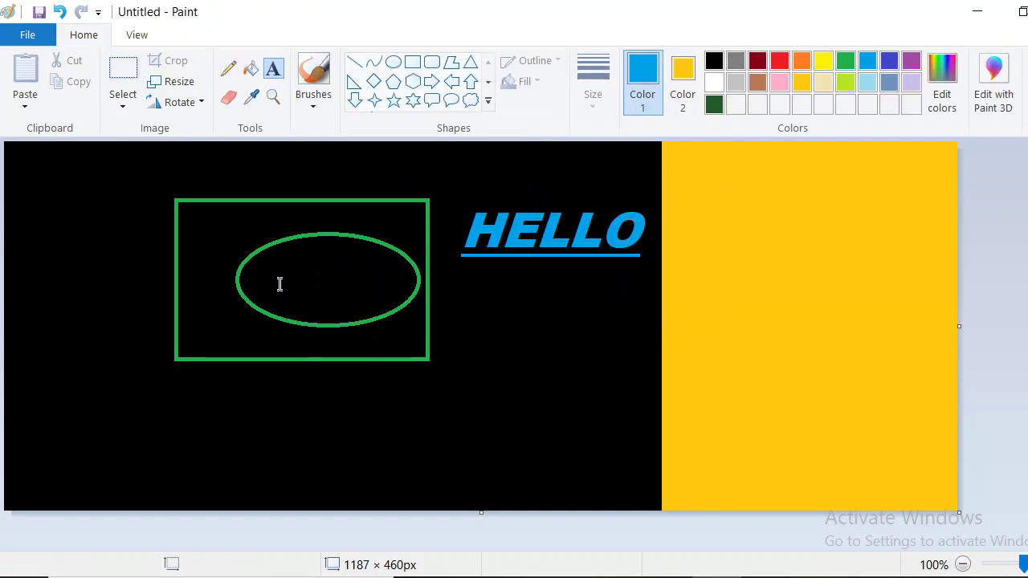
- Add the text HAI inside the green oval and recolor it red
{"action": "left_click_drag", "start_coordinate": [272, 272], "coordinate": [404, 292]}
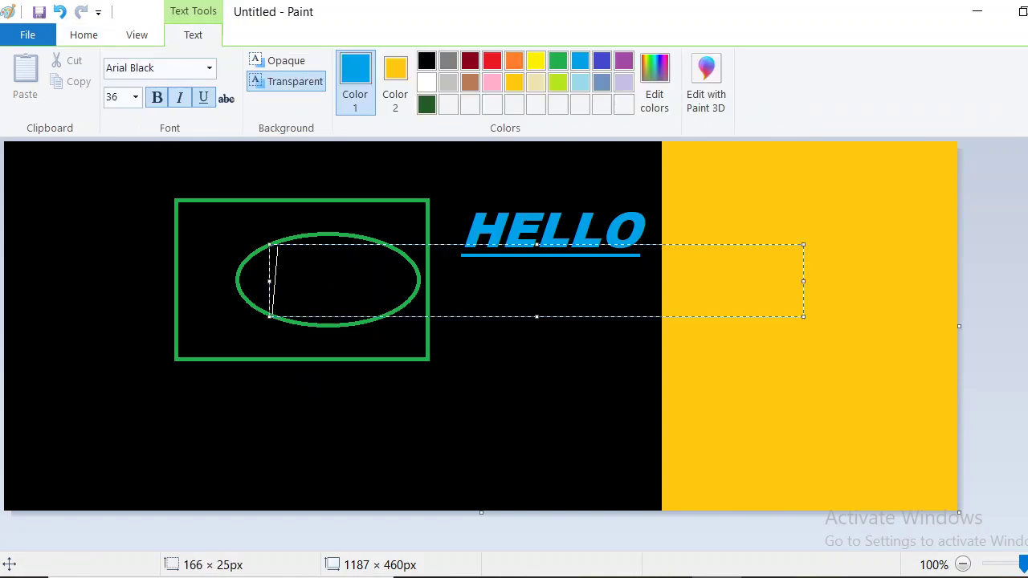
{"action": "type", "text": "HAU"}
{"action": "key", "text": "BackSpace"}
{"action": "type", "text": "I"}
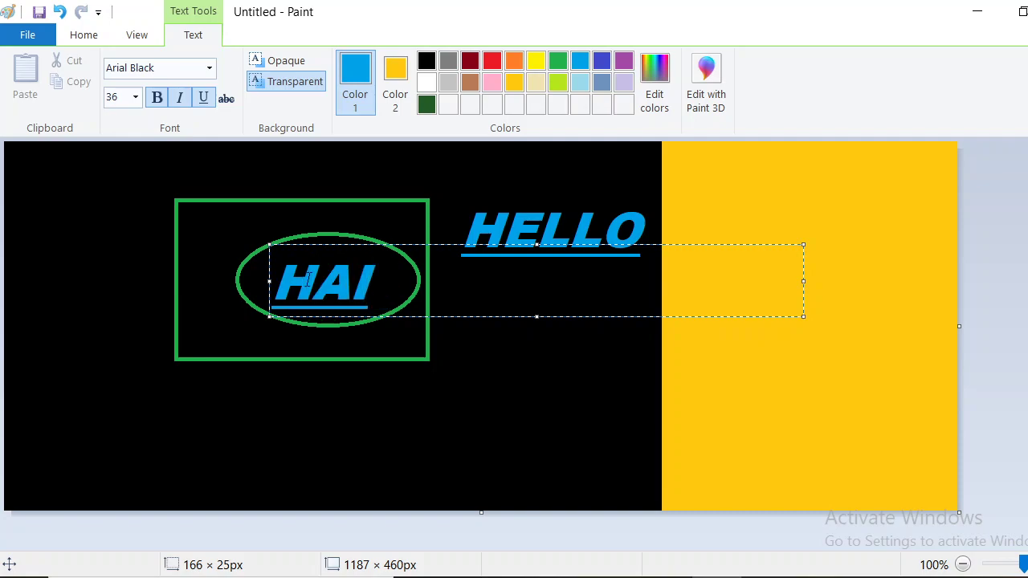
{"action": "left_click_drag", "start_coordinate": [371, 277], "coordinate": [288, 278]}
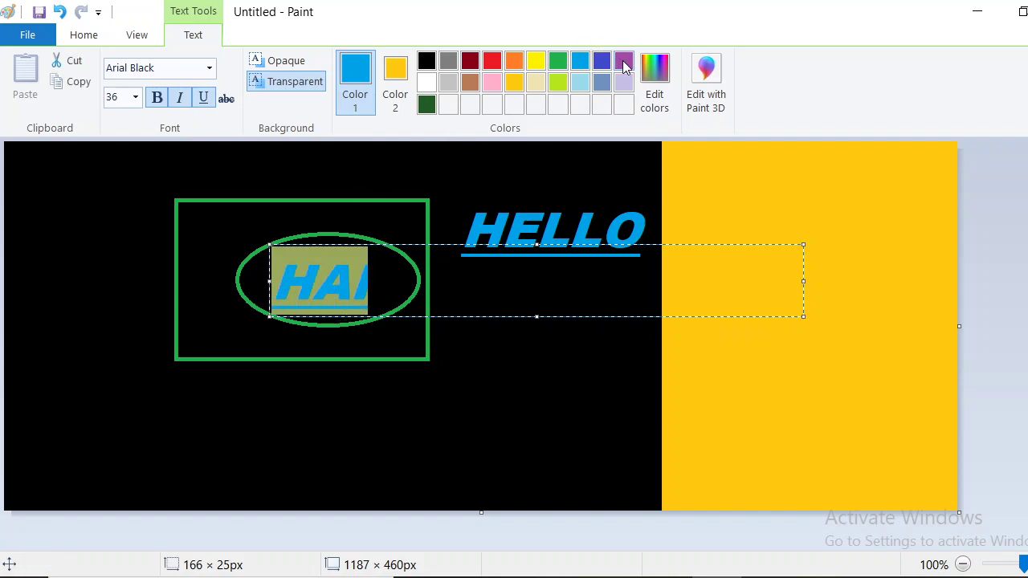
{"action": "left_click", "coordinate": [492, 62]}
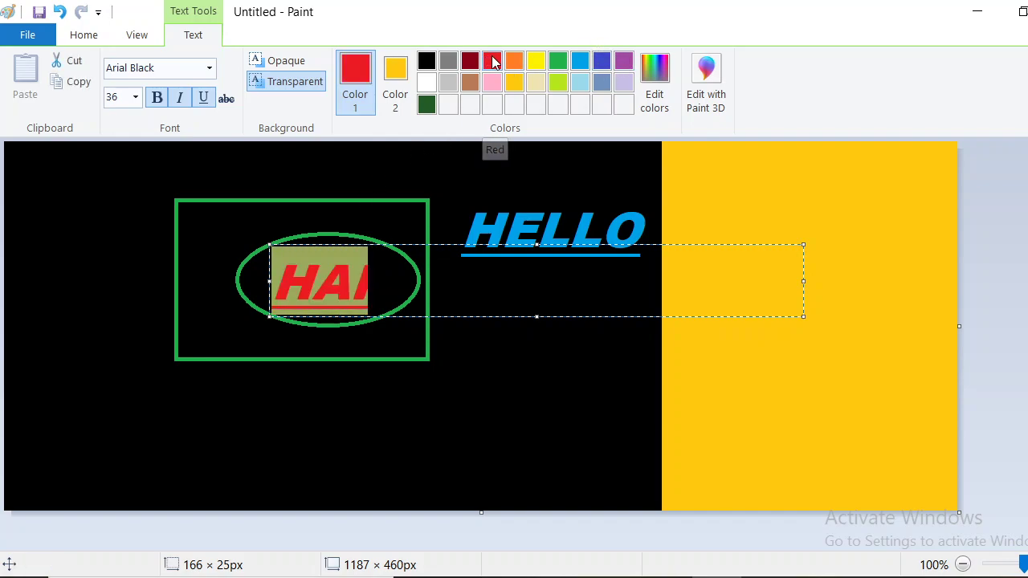
- Place the HAI text and erase part of the HELLO underline with the gold background color
{"action": "left_click", "coordinate": [245, 269]}
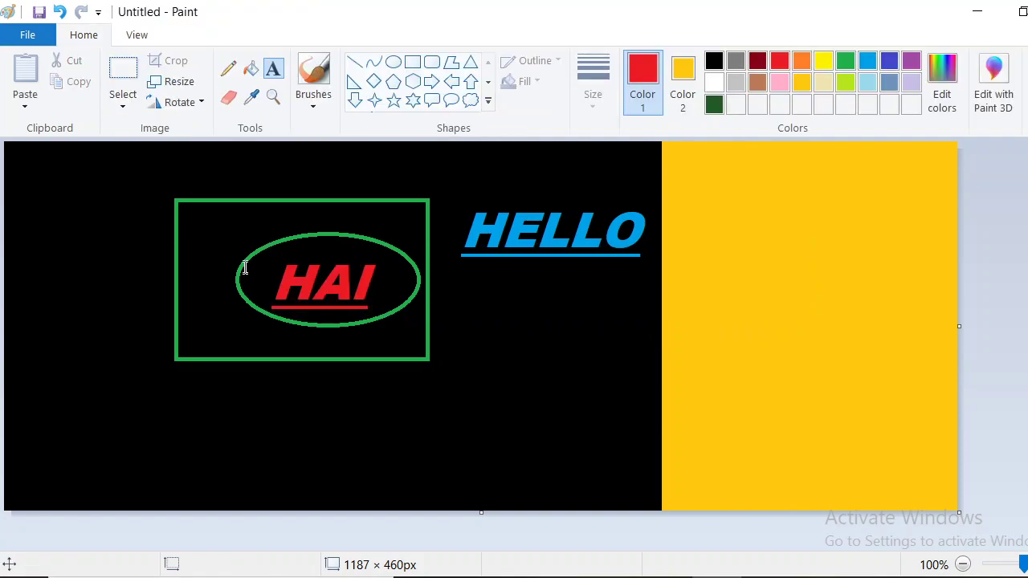
{"action": "left_click", "coordinate": [228, 98]}
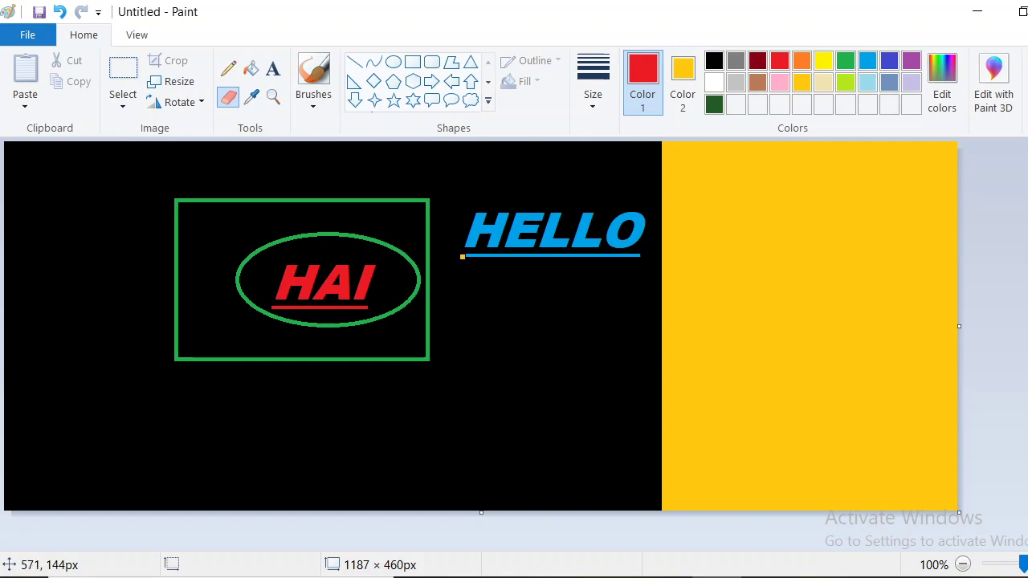
{"action": "left_click_drag", "start_coordinate": [462, 257], "coordinate": [530, 259]}
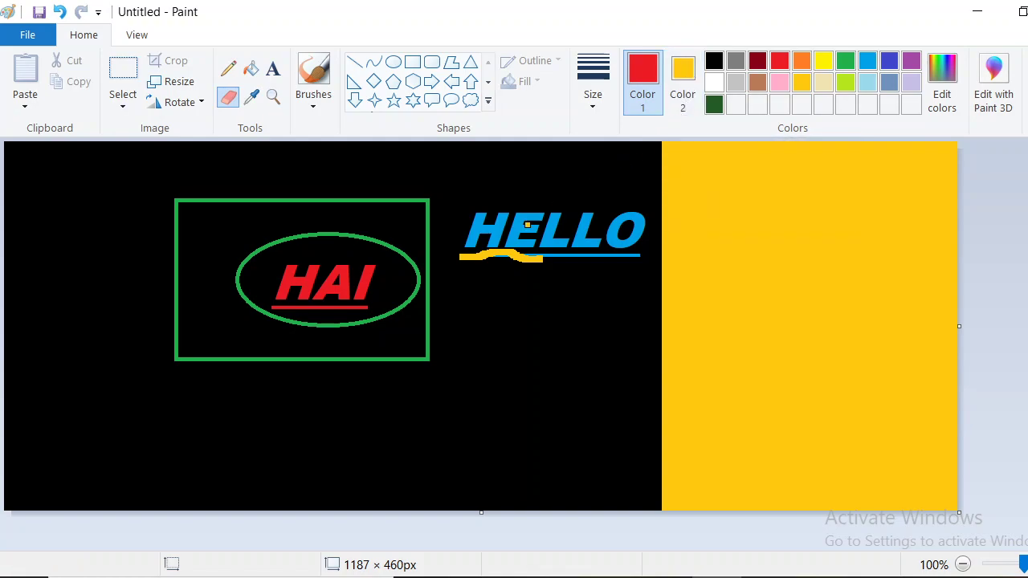
- Set the background color to white and erase across the HELLO underline and a curved stroke on the gold area
{"action": "left_click", "coordinate": [677, 97]}
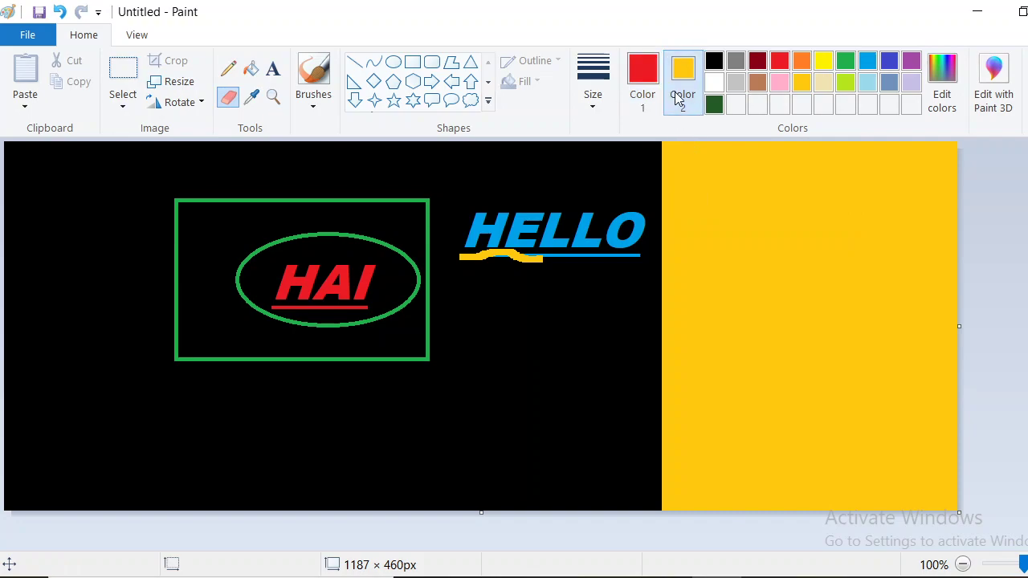
{"action": "left_click", "coordinate": [712, 84]}
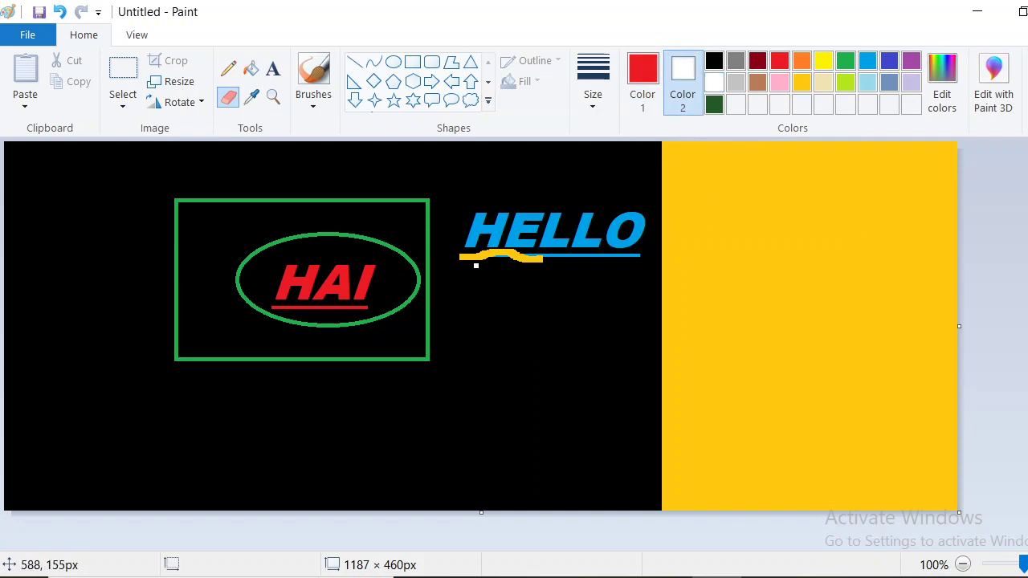
{"action": "mouse_move", "coordinate": [467, 258]}
{"action": "left_mouse_down"}
{"action": "mouse_move", "coordinate": [543, 253]}
{"action": "mouse_move", "coordinate": [530, 267]}
{"action": "mouse_move", "coordinate": [587, 250]}
{"action": "mouse_move", "coordinate": [565, 273]}
{"action": "left_mouse_up"}
{"action": "mouse_move", "coordinate": [636, 249]}
{"action": "left_mouse_down"}
{"action": "mouse_move", "coordinate": [537, 295]}
{"action": "mouse_move", "coordinate": [677, 227]}
{"action": "mouse_move", "coordinate": [542, 278]}
{"action": "mouse_move", "coordinate": [600, 260]}
{"action": "mouse_move", "coordinate": [556, 268]}
{"action": "left_mouse_up"}
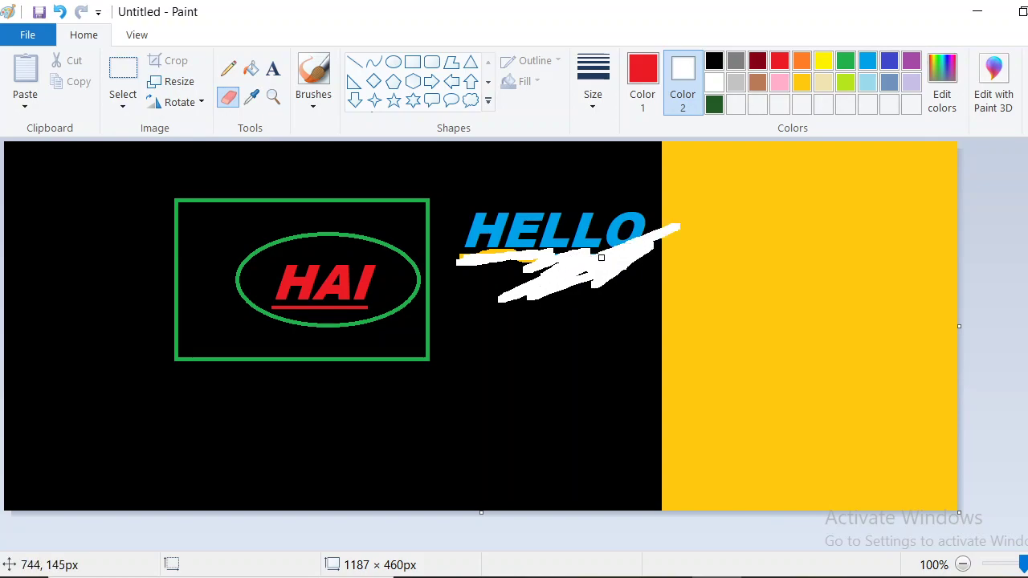
{"action": "mouse_move", "coordinate": [775, 200]}
{"action": "left_mouse_down"}
{"action": "mouse_move", "coordinate": [768, 246]}
{"action": "mouse_move", "coordinate": [818, 240]}
{"action": "left_mouse_up"}
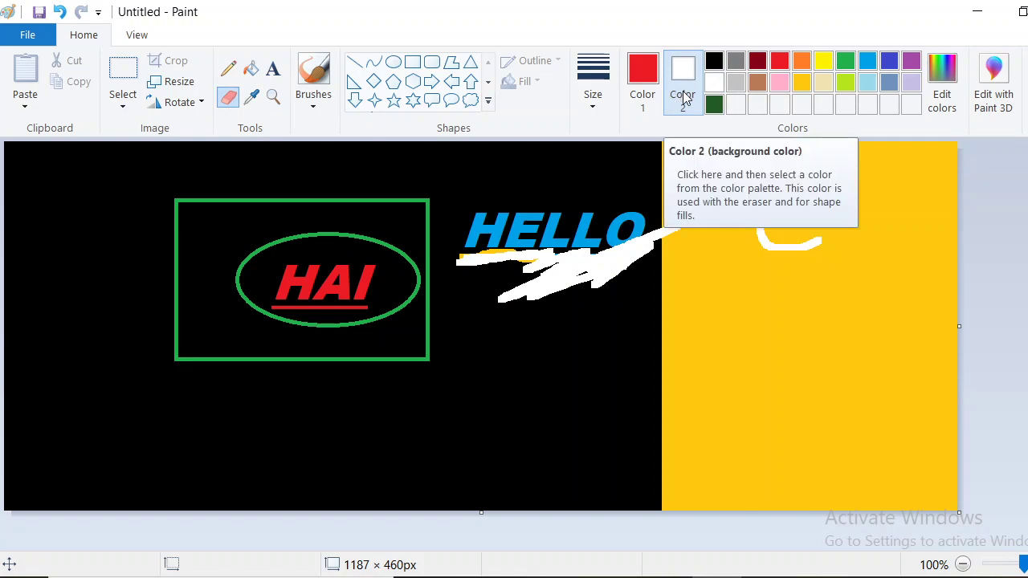
- Sample the red of the HAI text with the Color picker and dab small white eraser spots on the black area and text
{"action": "left_click", "coordinate": [251, 98]}
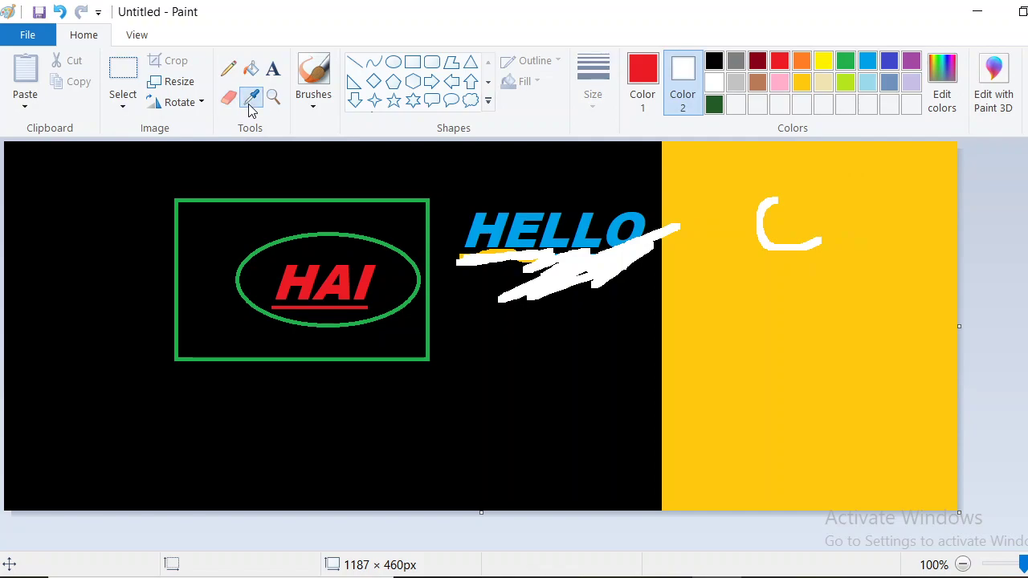
{"action": "left_click", "coordinate": [309, 269]}
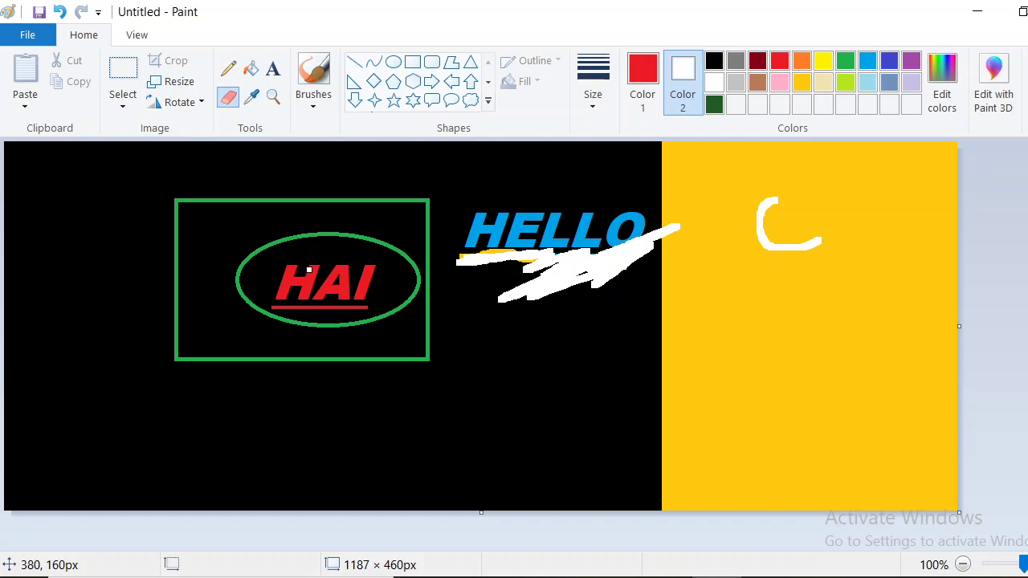
{"action": "left_click", "coordinate": [308, 269]}
{"action": "left_click", "coordinate": [470, 318]}
{"action": "left_click", "coordinate": [252, 98]}
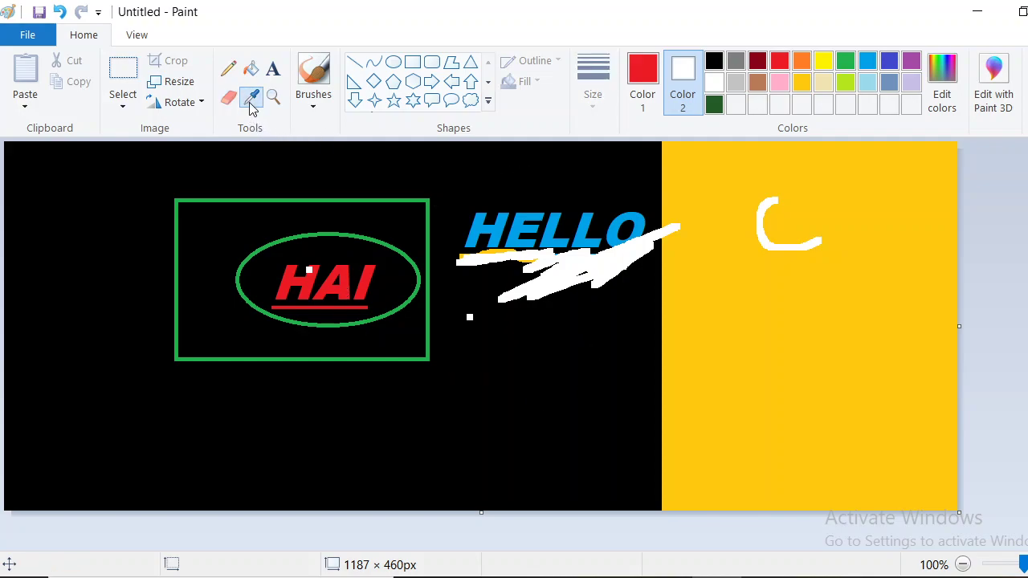
{"action": "left_click", "coordinate": [250, 102]}
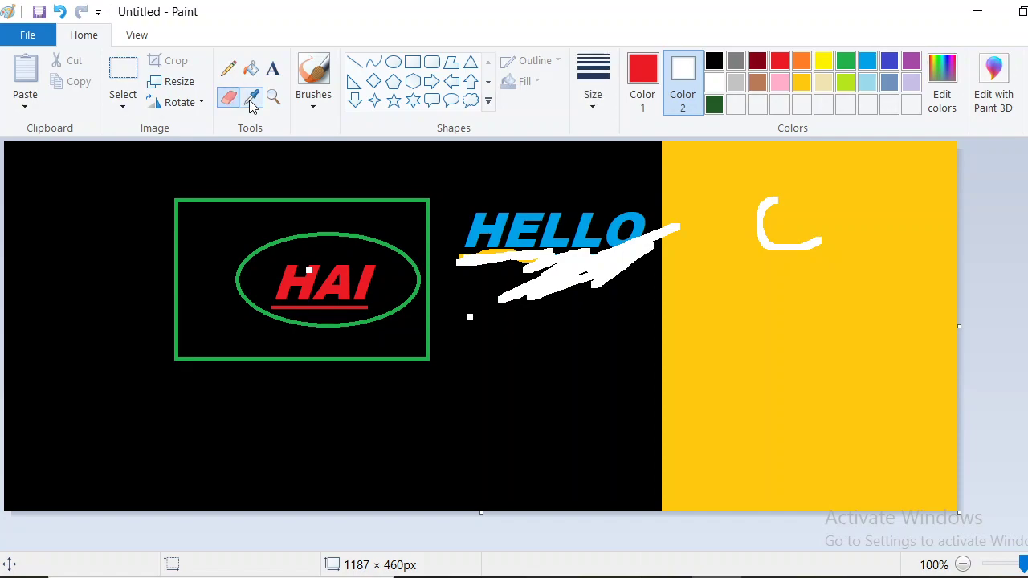
{"action": "left_click", "coordinate": [250, 100]}
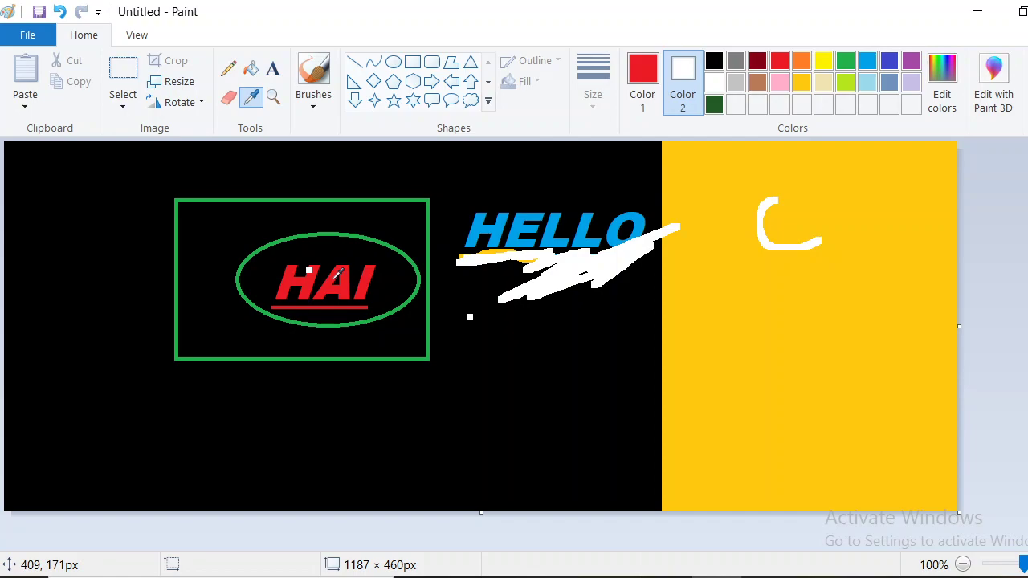
{"action": "left_click", "coordinate": [332, 280]}
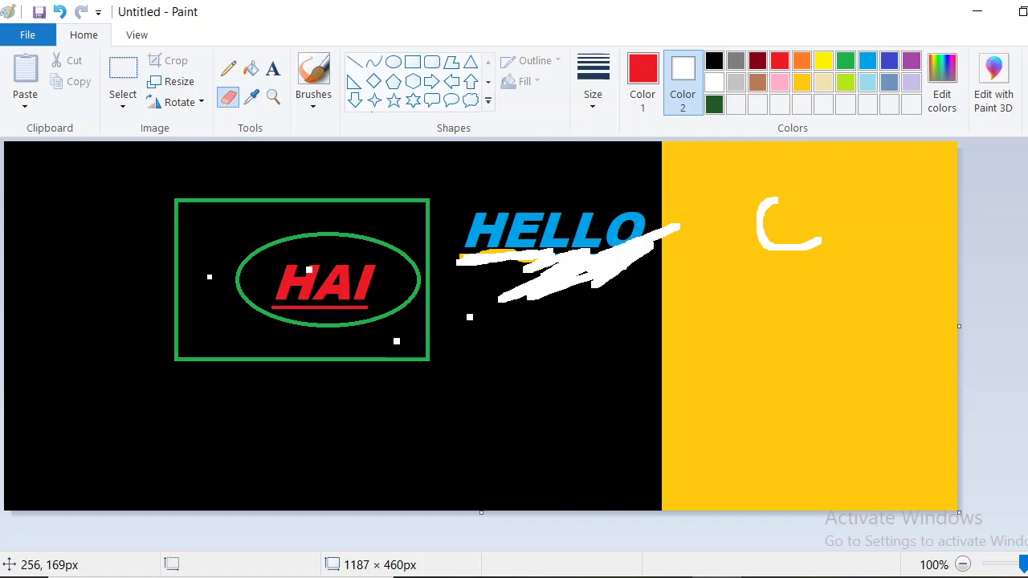
- Start a new blank picture without saving the changes to the current one
{"action": "left_click", "coordinate": [27, 34]}
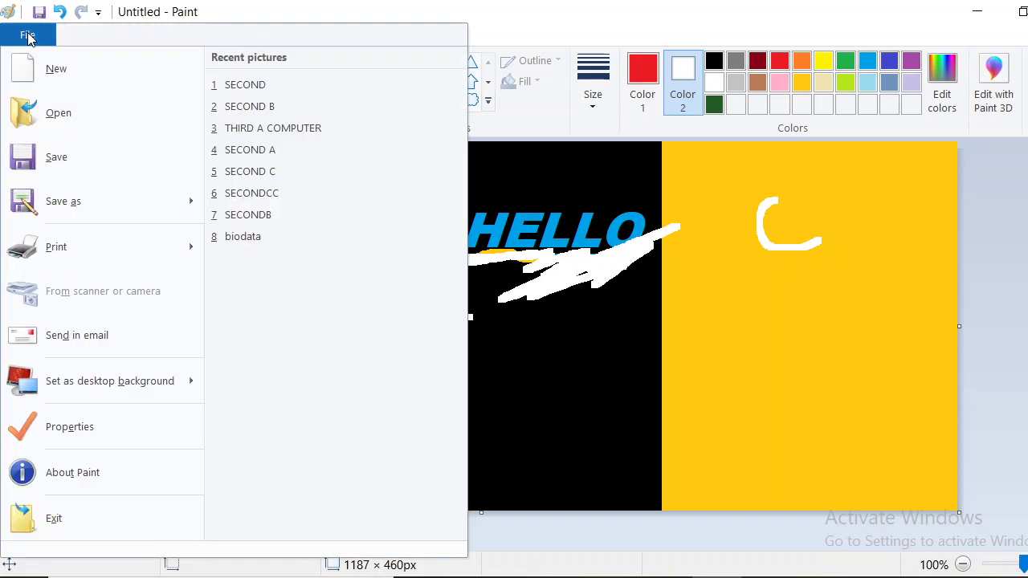
{"action": "left_click", "coordinate": [33, 72]}
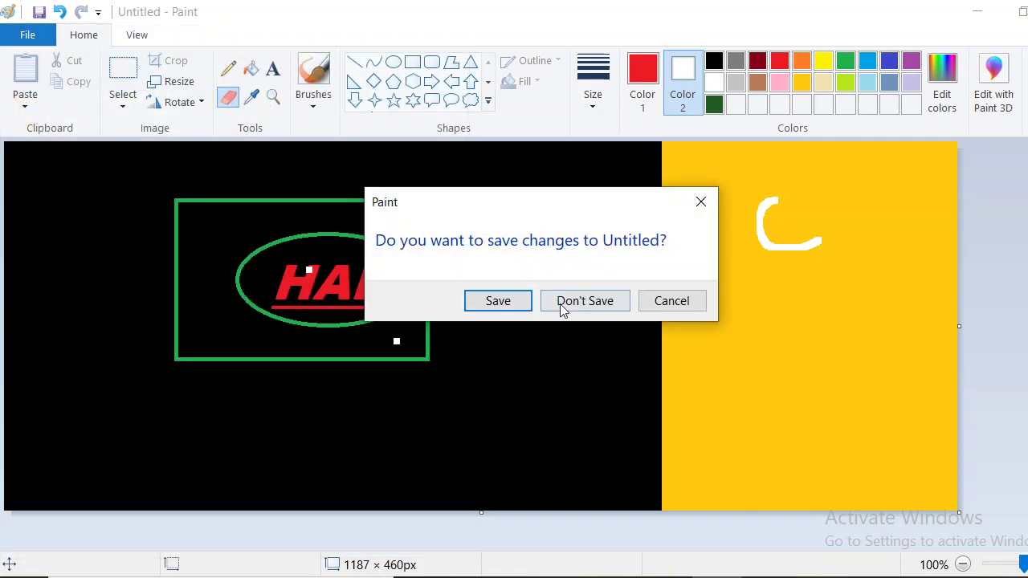
{"action": "left_click", "coordinate": [562, 309]}
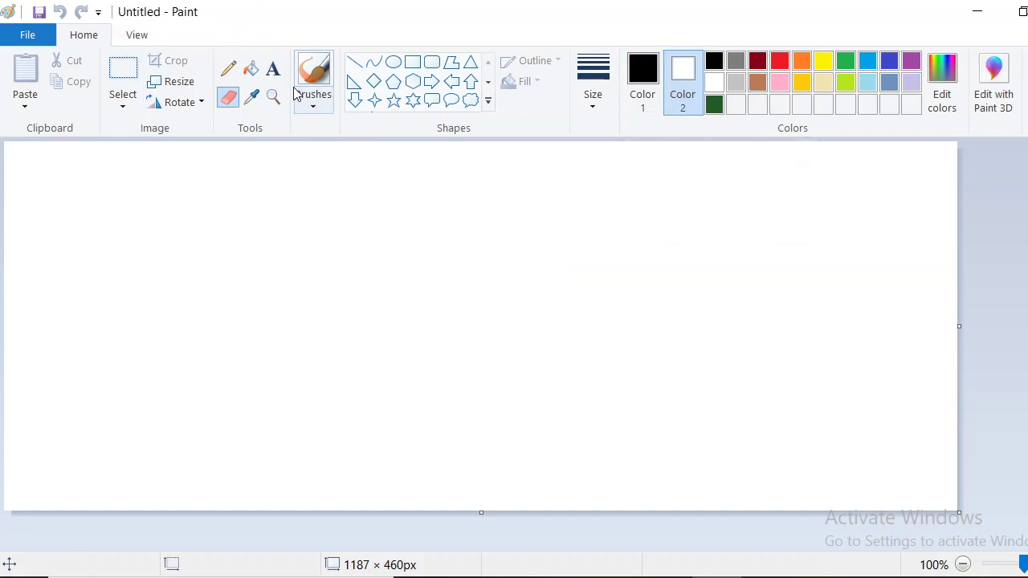
- Draw two green ovals side by side, about 309 × 201 px and 279 × 205 px, with red as background color
{"action": "left_click", "coordinate": [393, 64]}
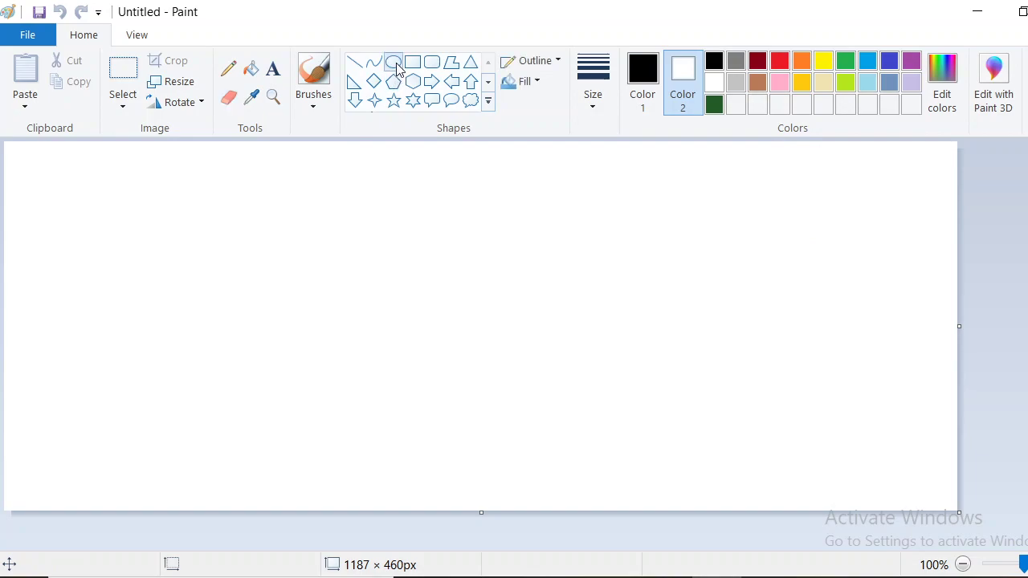
{"action": "left_click", "coordinate": [779, 62]}
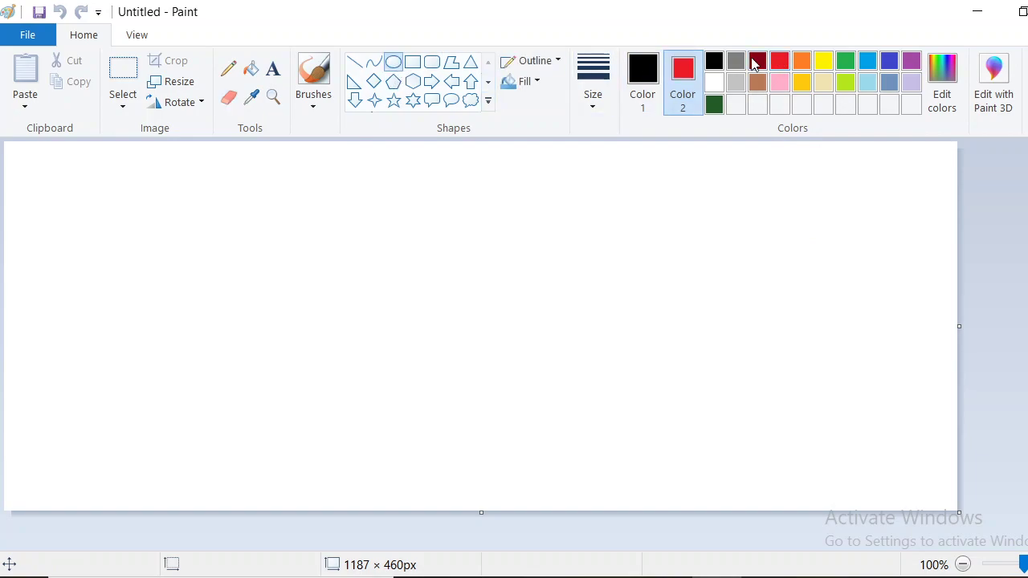
{"action": "left_click", "coordinate": [647, 74]}
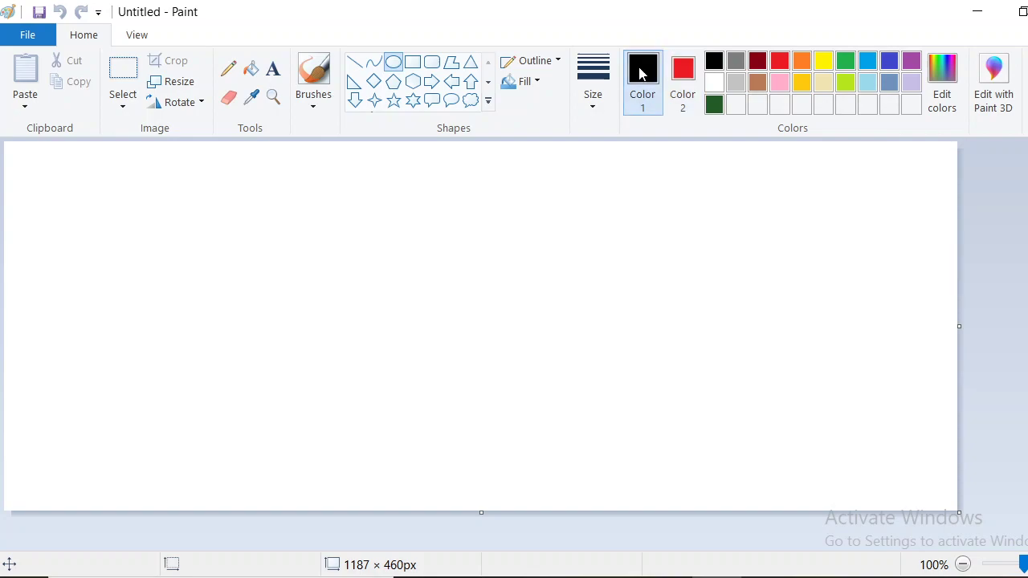
{"action": "left_click", "coordinate": [846, 61]}
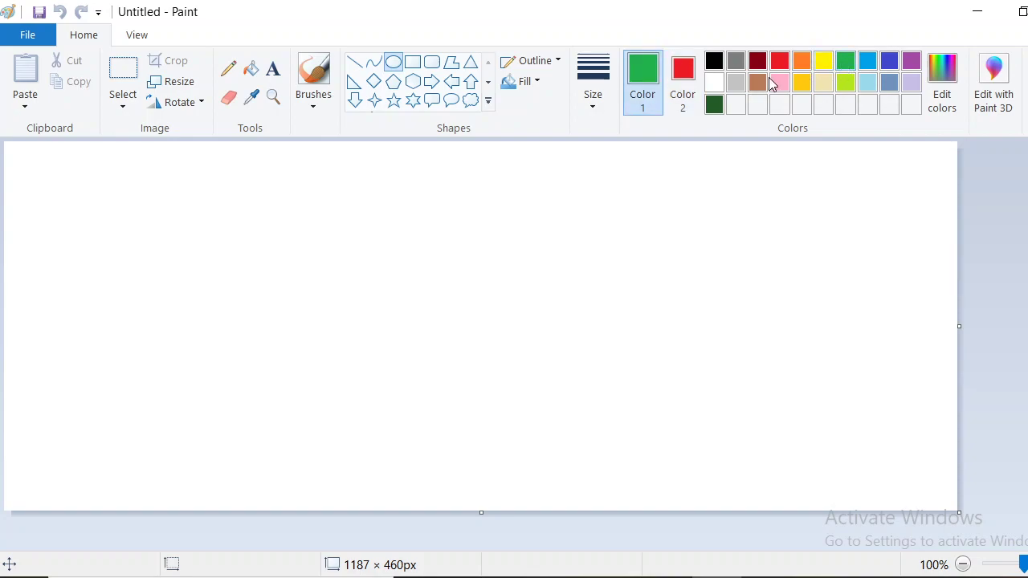
{"action": "left_click_drag", "start_coordinate": [149, 200], "coordinate": [395, 362]}
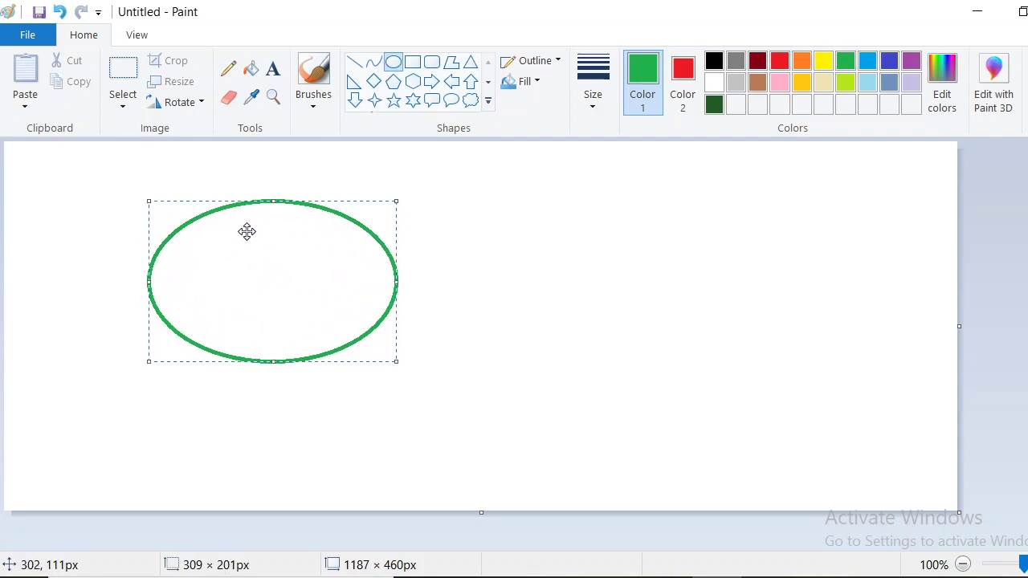
{"action": "left_click_drag", "start_coordinate": [457, 212], "coordinate": [680, 376]}
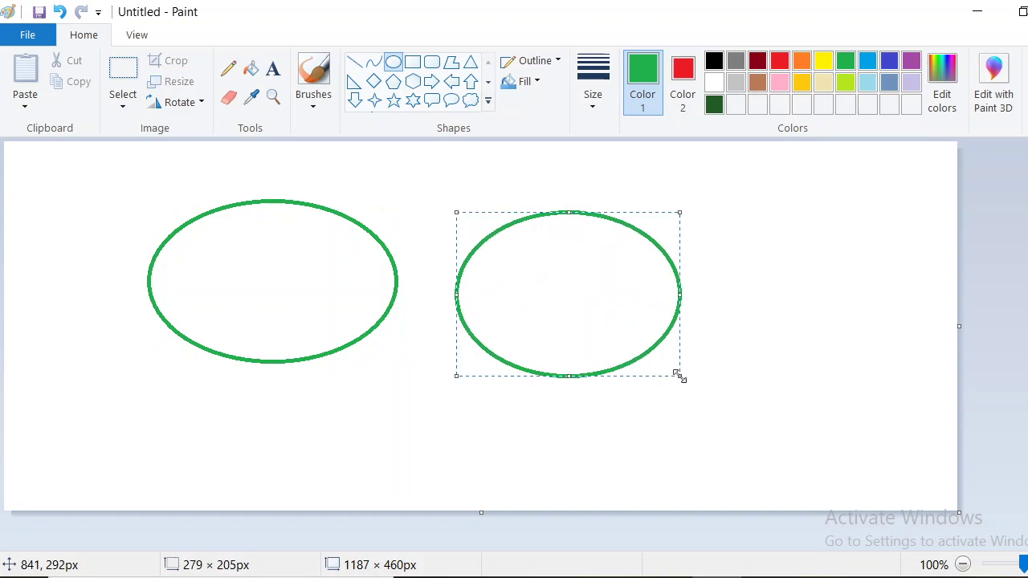
- Fill the right oval with yellow and the left oval with red
{"action": "left_click", "coordinate": [250, 74]}
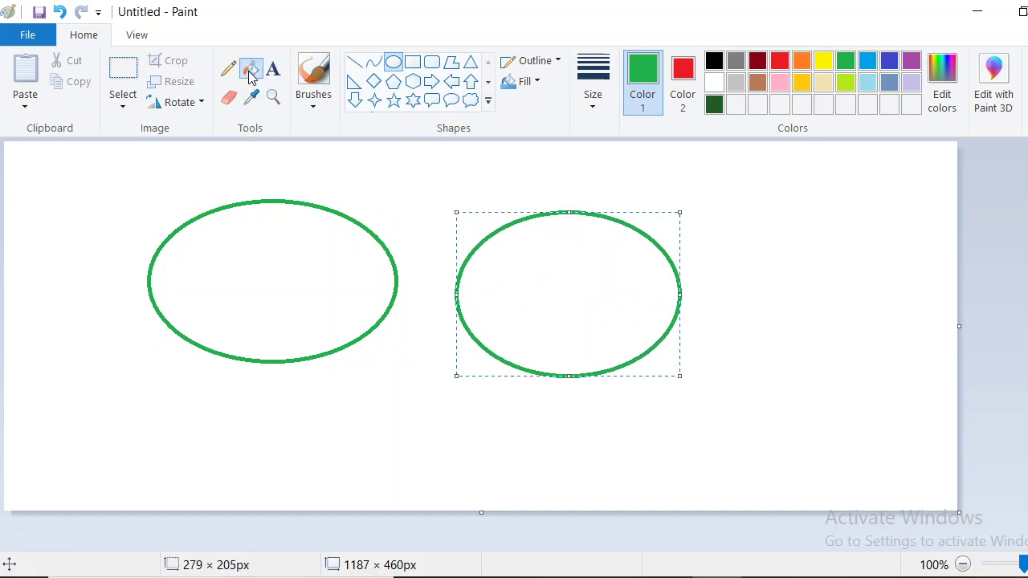
{"action": "left_click", "coordinate": [817, 61]}
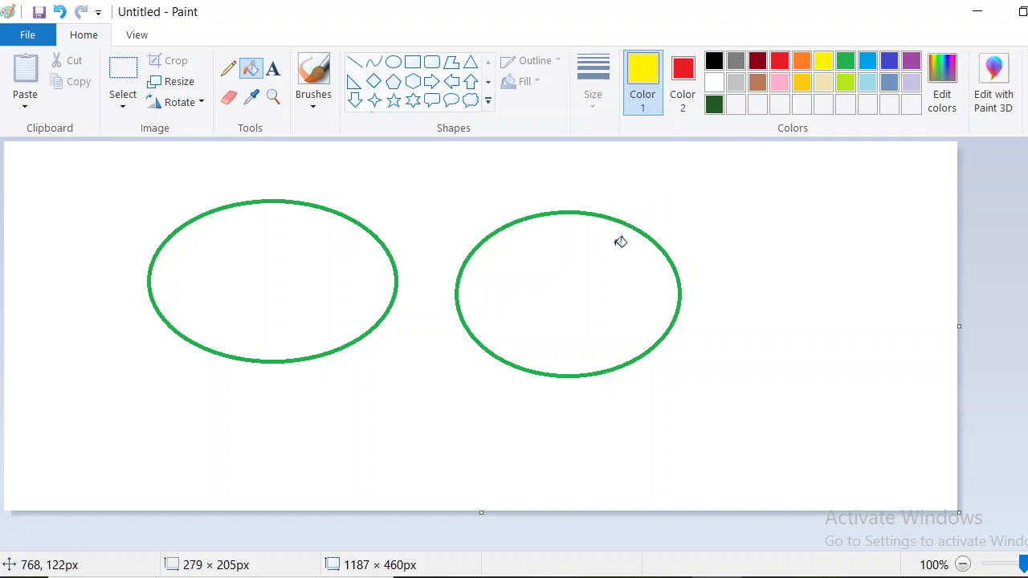
{"action": "left_click", "coordinate": [567, 287]}
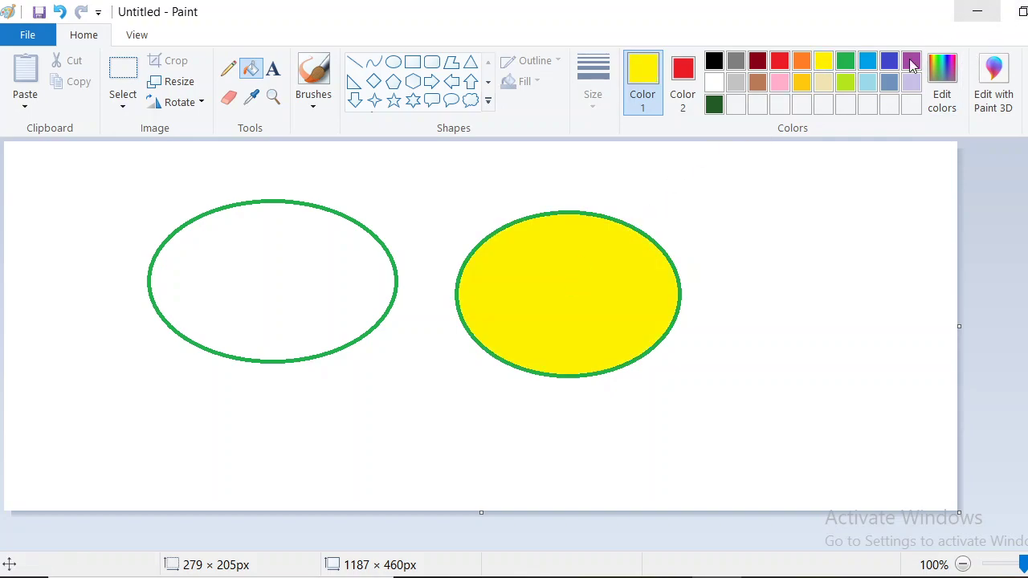
{"action": "left_click", "coordinate": [780, 64]}
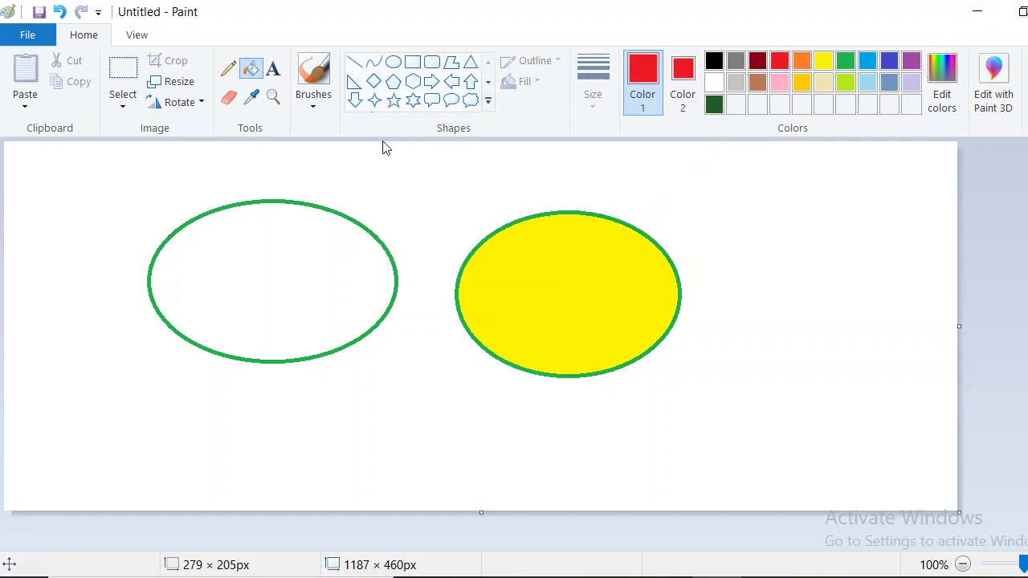
{"action": "left_click", "coordinate": [285, 251]}
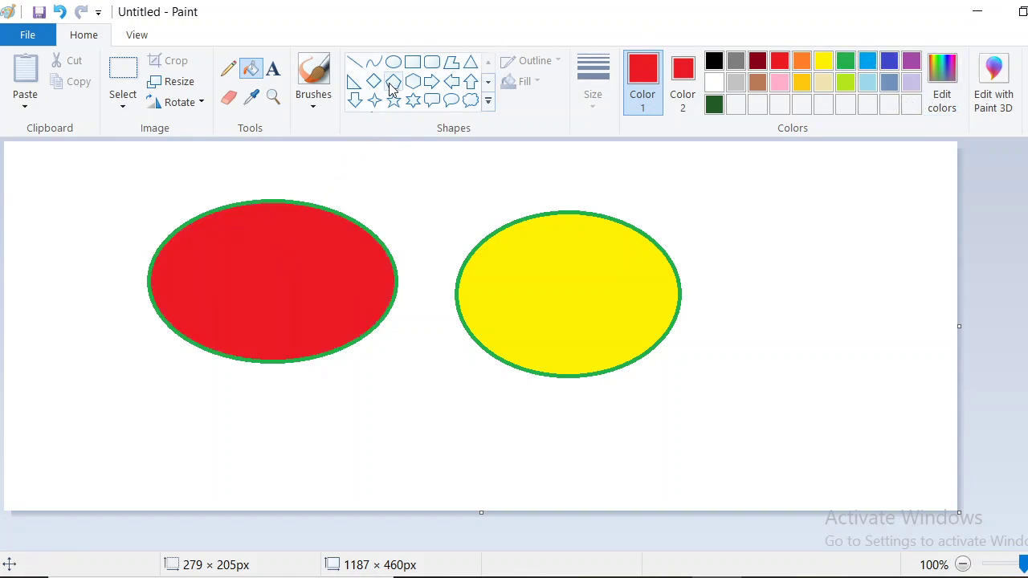
- Draw a red rectangle about 62 × 74 px inside the left oval and refill the area around it with indigo
{"action": "left_click", "coordinate": [411, 66]}
{"action": "left_click_drag", "start_coordinate": [213, 237], "coordinate": [259, 295]}
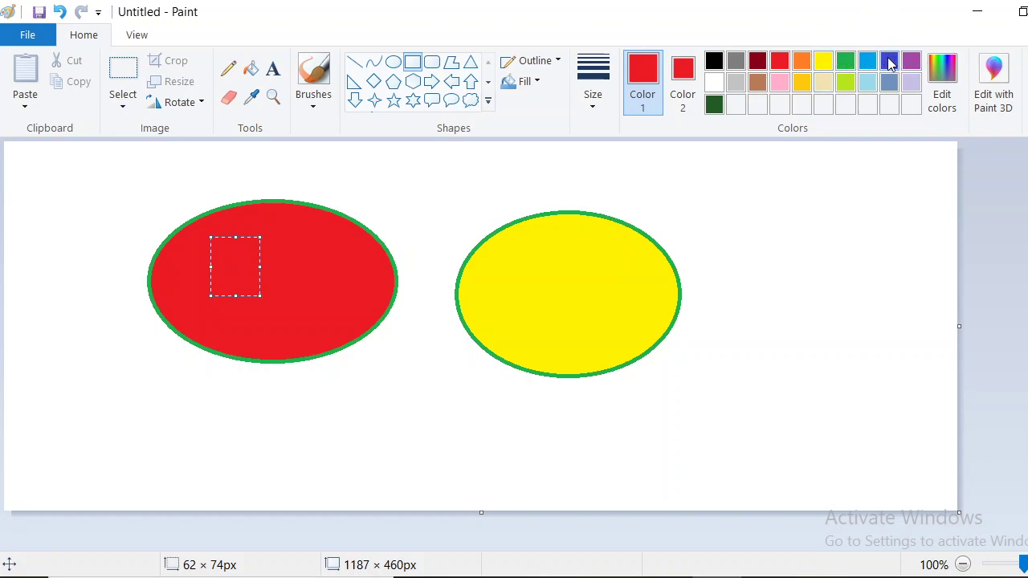
{"action": "left_click", "coordinate": [250, 69]}
{"action": "left_click", "coordinate": [245, 204]}
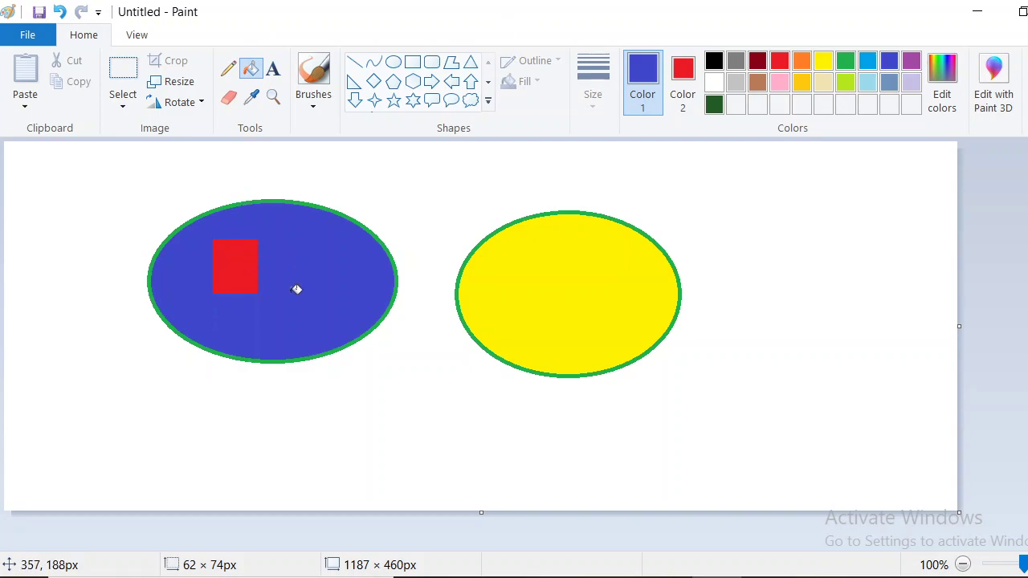
- Sample the indigo of the left oval with the Color picker and fill the right oval with it
{"action": "left_click", "coordinate": [252, 98]}
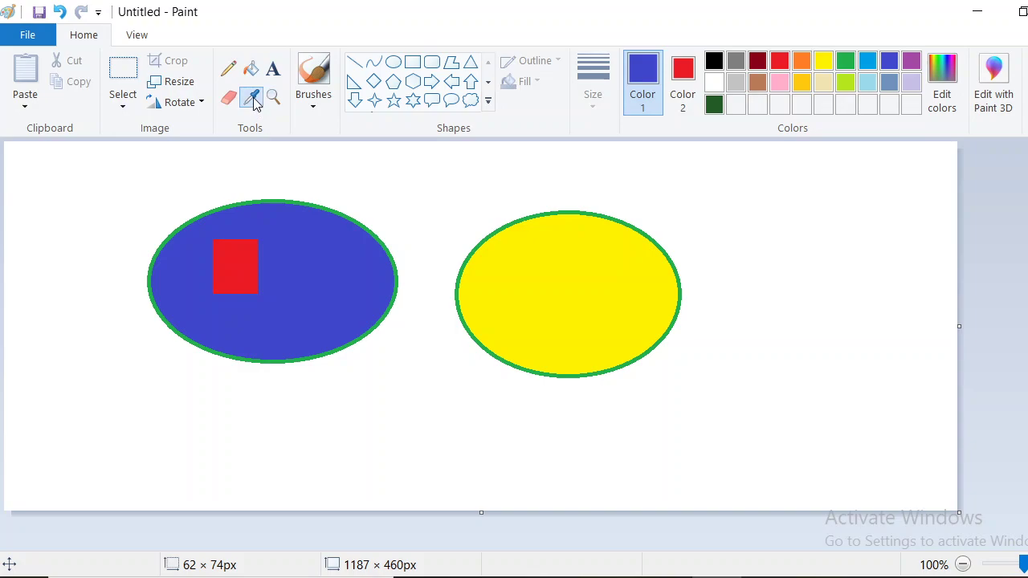
{"action": "left_click", "coordinate": [255, 100]}
{"action": "left_click", "coordinate": [254, 99]}
{"action": "left_click", "coordinate": [298, 254]}
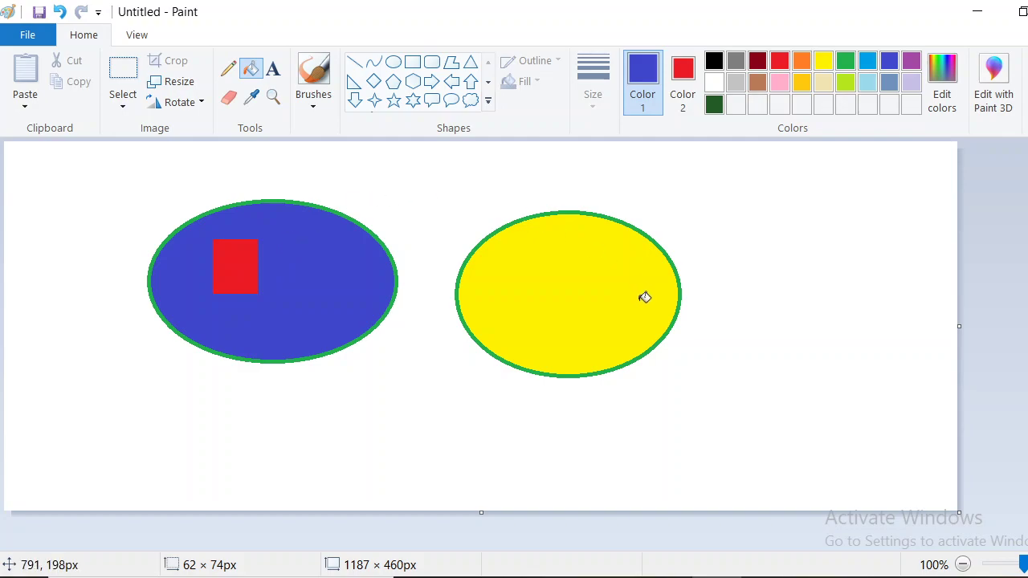
{"action": "left_click", "coordinate": [645, 298]}
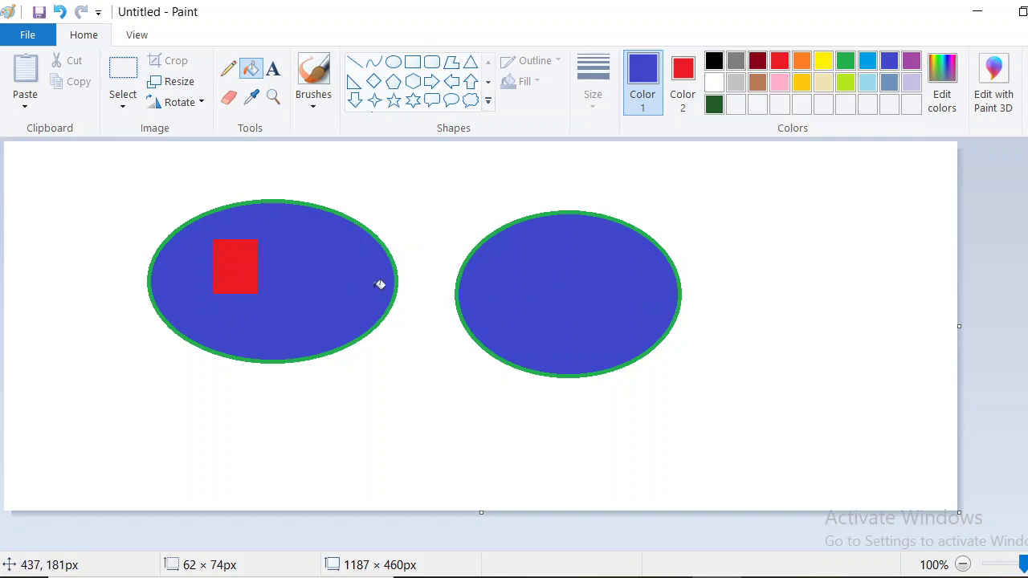
- Magnify the left oval around the red rectangle up to 600% with the Magnifier
{"action": "left_click", "coordinate": [274, 97]}
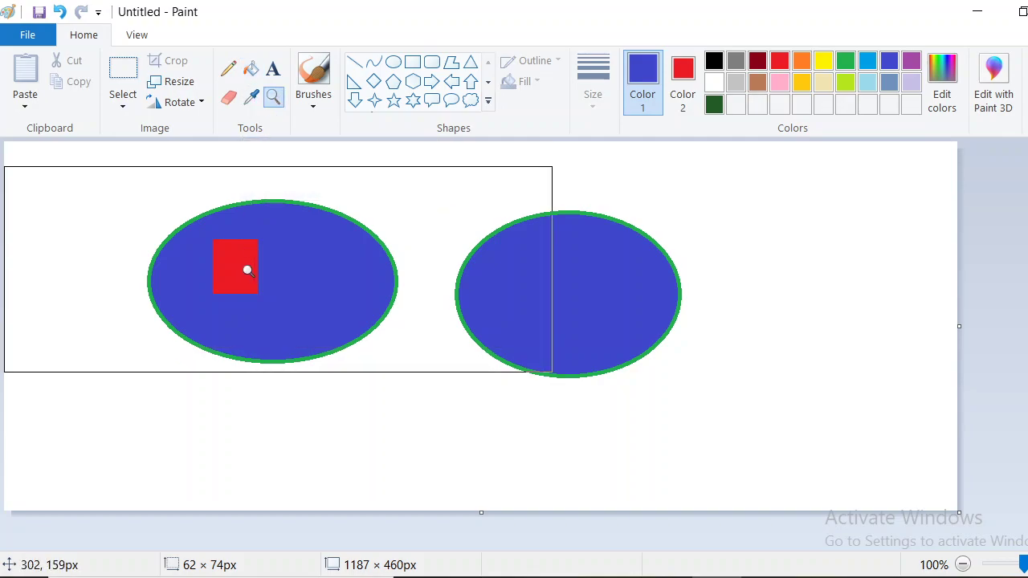
{"action": "left_click", "coordinate": [247, 271]}
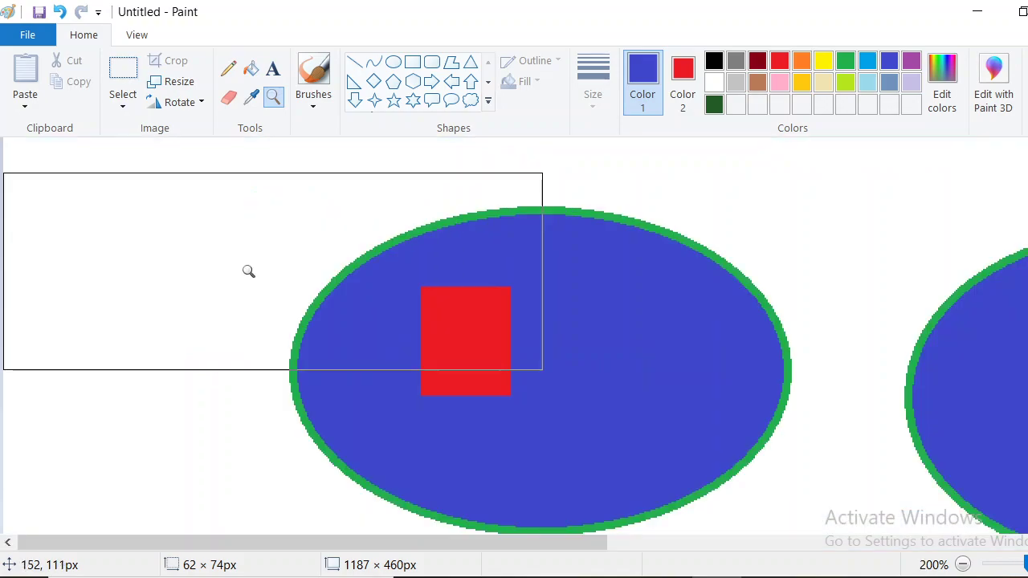
{"action": "left_click", "coordinate": [447, 342]}
{"action": "left_click", "coordinate": [449, 343]}
{"action": "left_click", "coordinate": [449, 343]}
{"action": "left_click", "coordinate": [448, 341]}
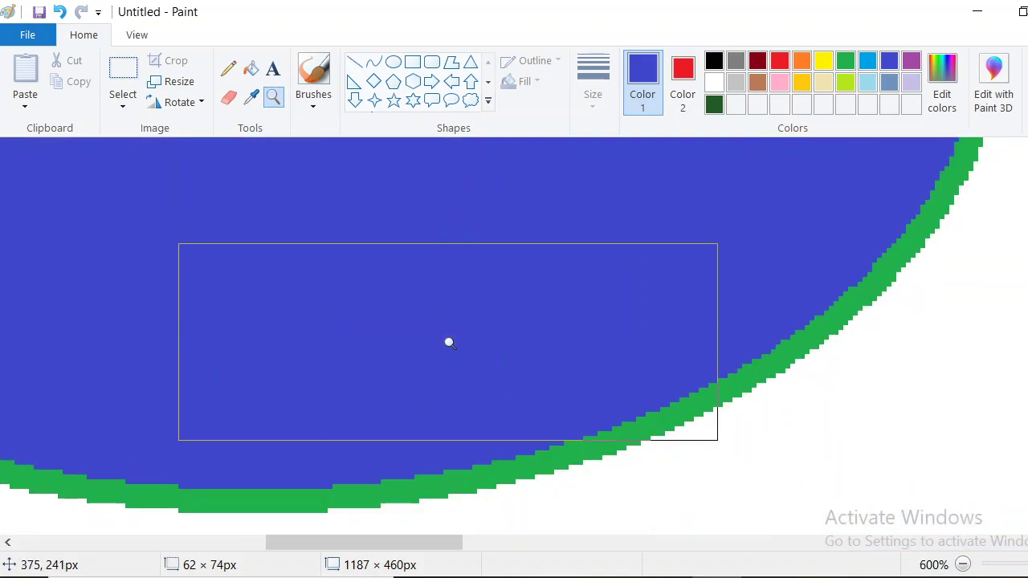
- Magnify the lower edge of the left oval to 800% and return the view to 100%
{"action": "left_click", "coordinate": [448, 342]}
{"action": "left_click", "coordinate": [449, 343]}
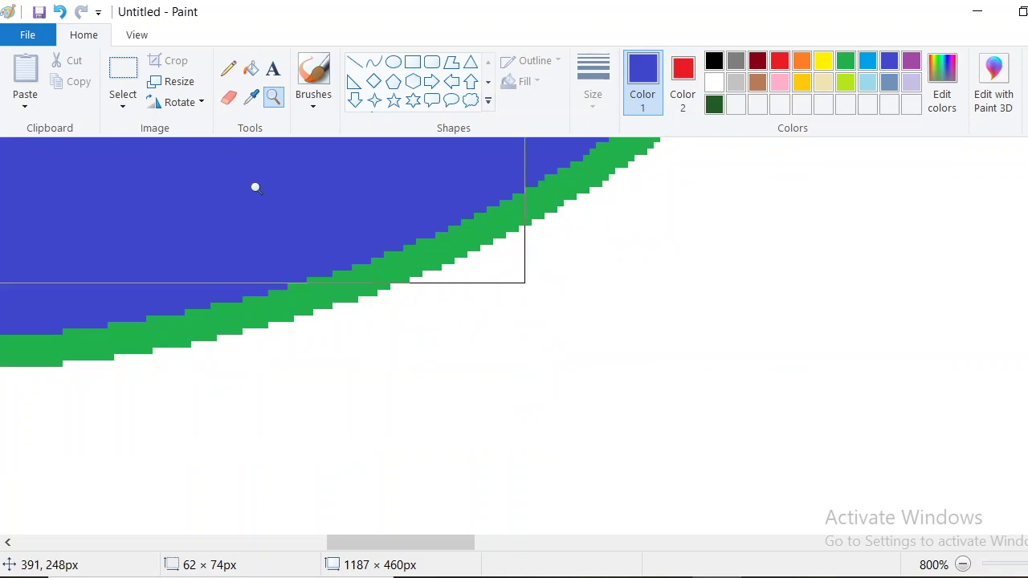
{"action": "left_click", "coordinate": [138, 38]}
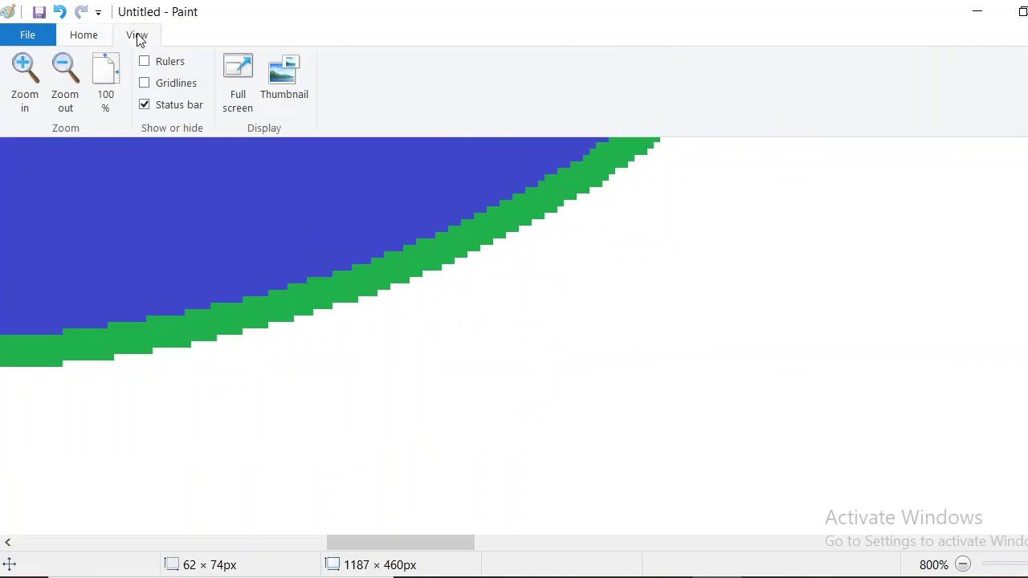
{"action": "left_click", "coordinate": [98, 77]}
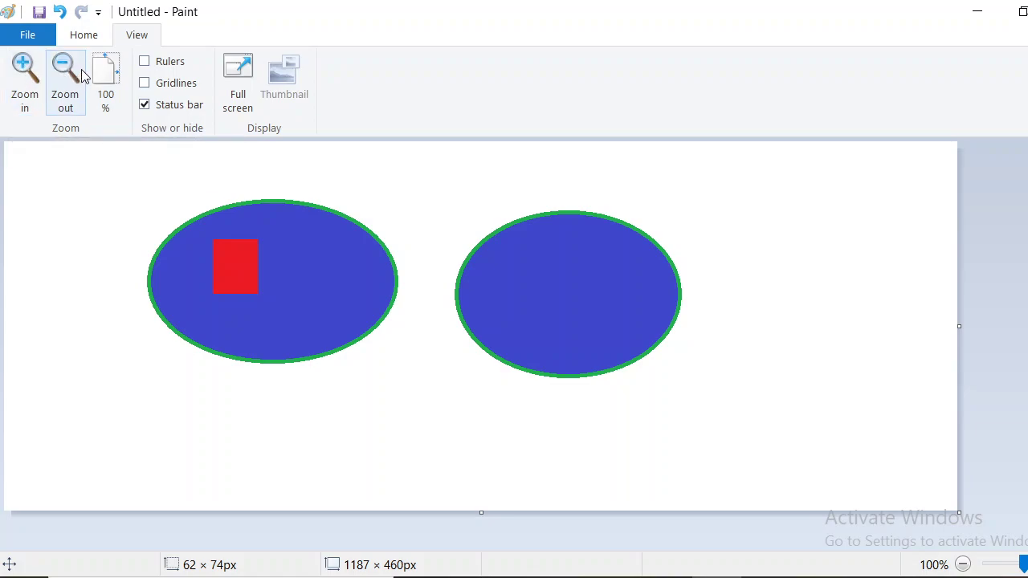
- Zoom in on the picture to 500% and zoom back out to 100%
{"action": "left_click", "coordinate": [22, 67]}
{"action": "left_click", "coordinate": [22, 68]}
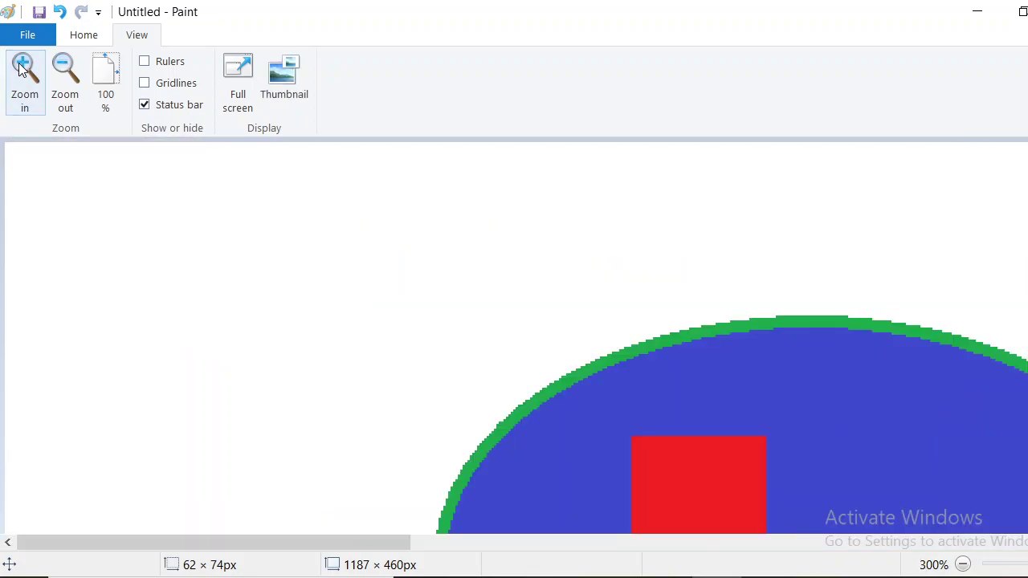
{"action": "left_click", "coordinate": [21, 67]}
{"action": "left_click", "coordinate": [22, 67]}
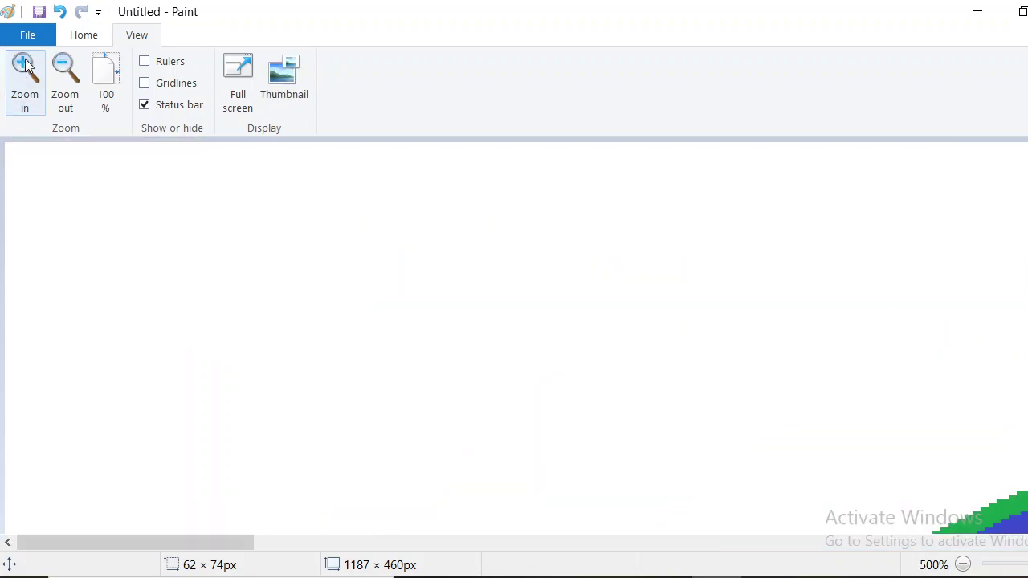
{"action": "left_click", "coordinate": [66, 71]}
{"action": "left_click", "coordinate": [65, 71]}
{"action": "left_click", "coordinate": [66, 71]}
{"action": "left_click", "coordinate": [65, 71]}
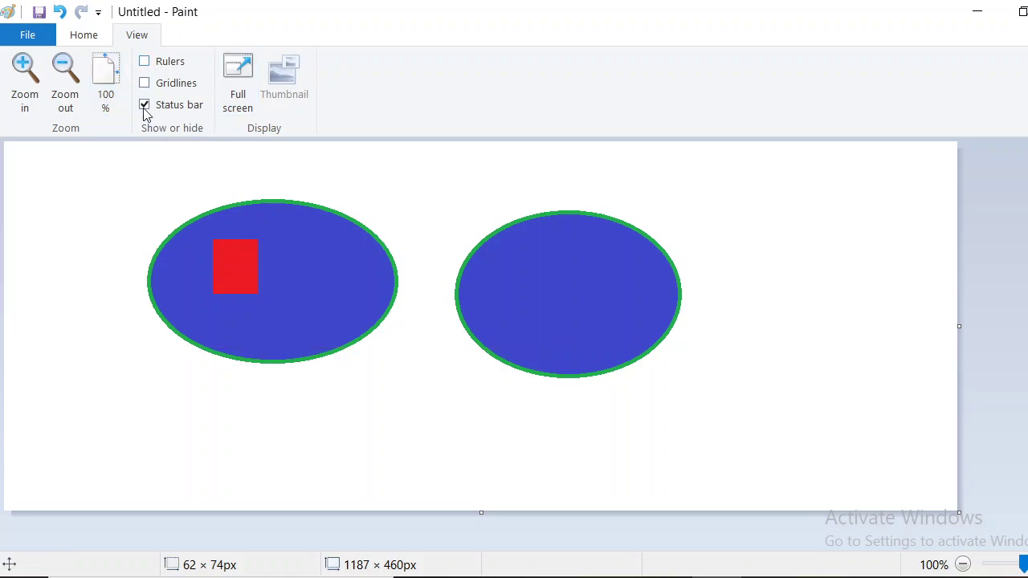
- Save the picture to the Desktop as a PNG file named STDOMINIC
{"action": "left_click", "coordinate": [27, 39]}
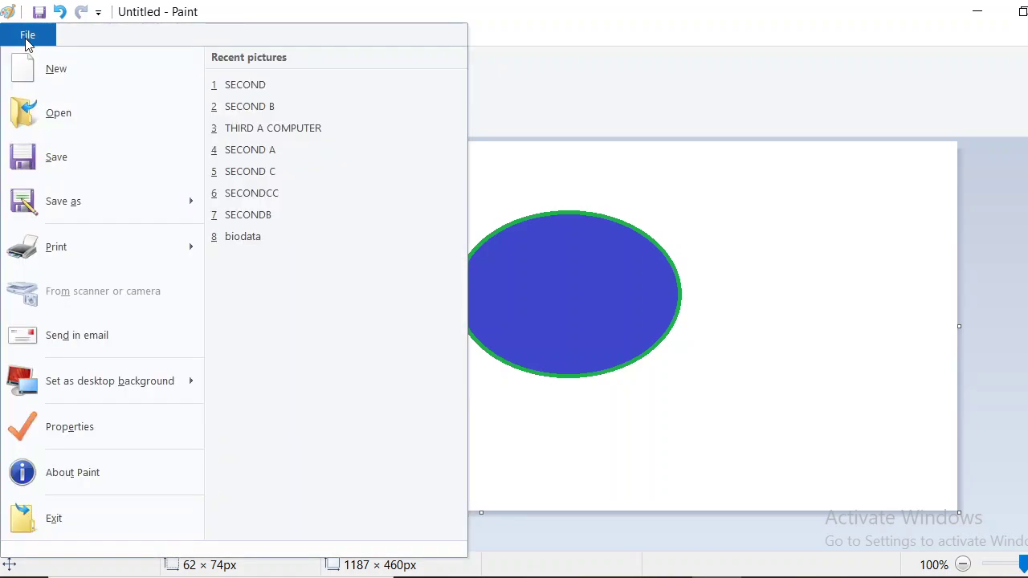
{"action": "left_click", "coordinate": [32, 160]}
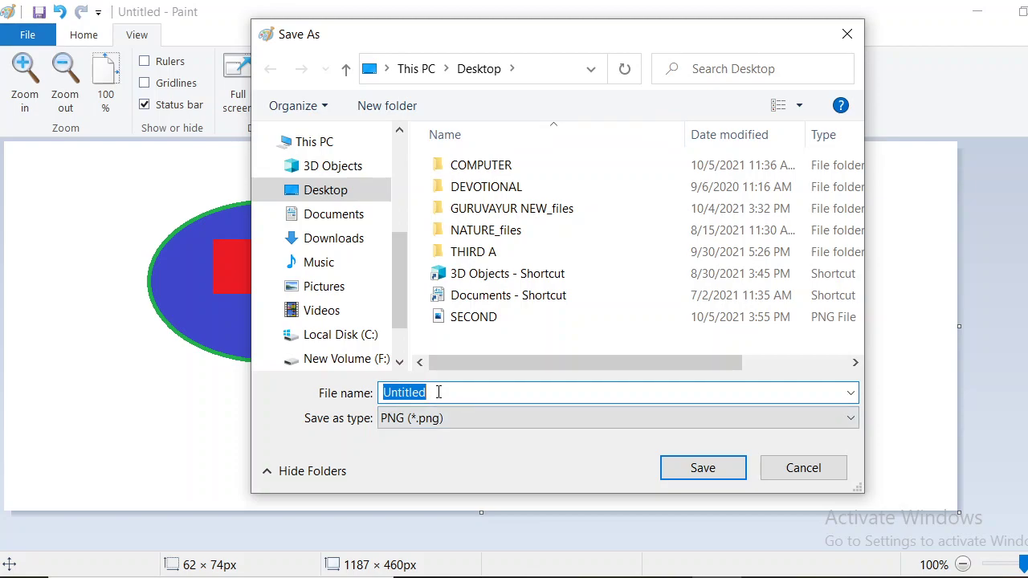
{"action": "type", "text": "SE"}
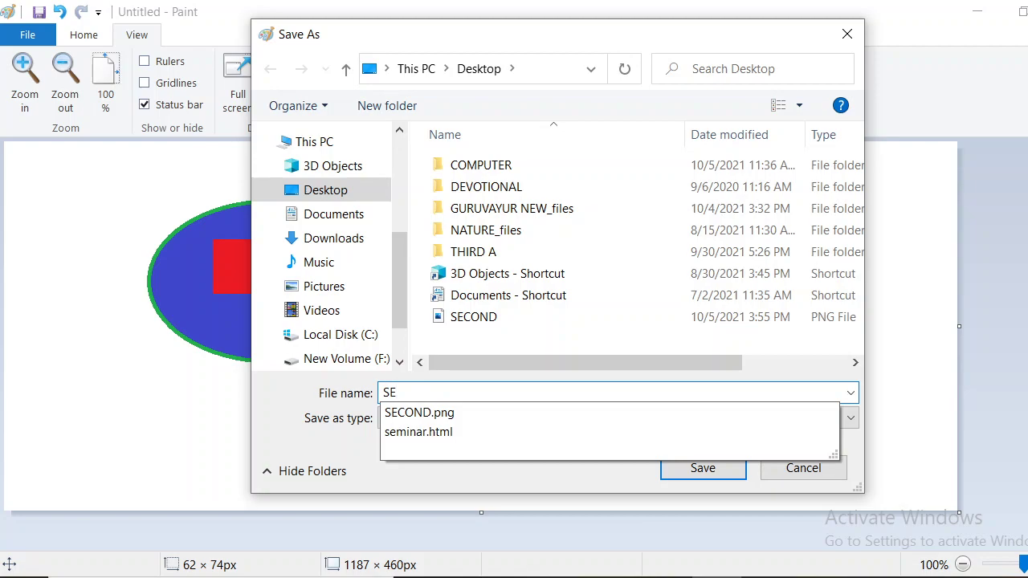
{"action": "key", "text": "BackSpace"}
{"action": "key", "text": "BackSpace"}
{"action": "type", "text": "ST"}
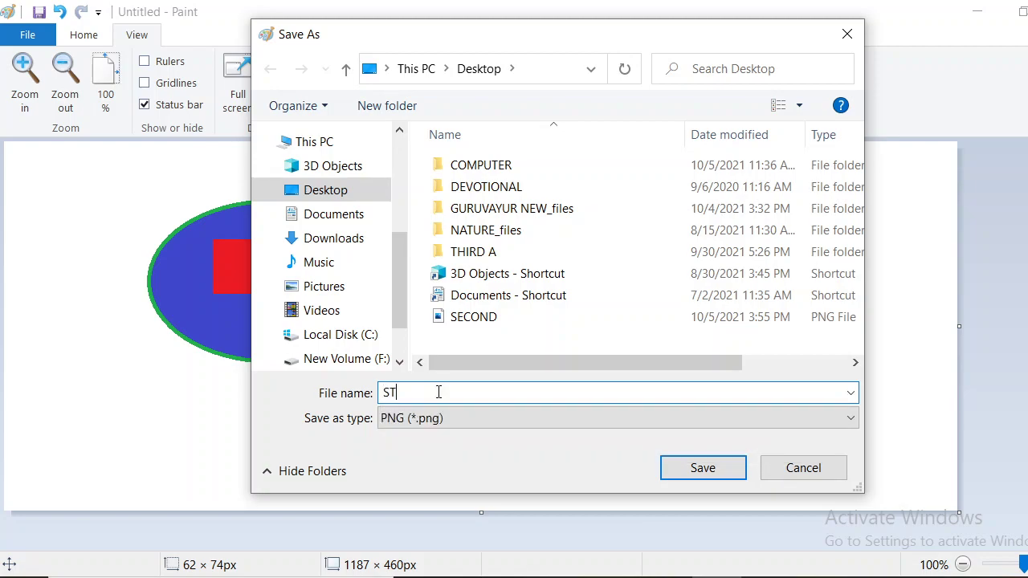
{"action": "type", "text": "DOMINIC"}
{"action": "left_click", "coordinate": [703, 468]}
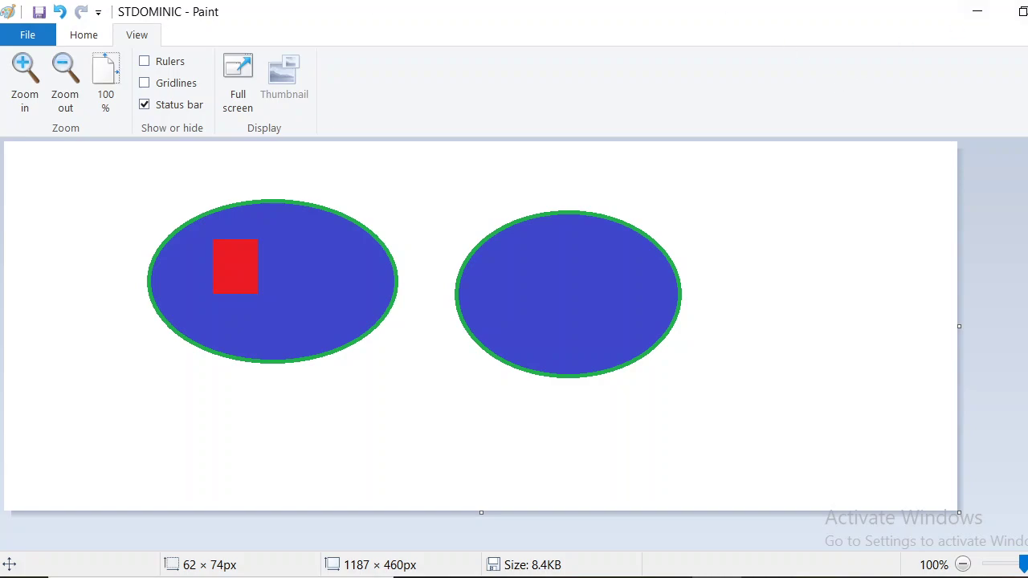
- View the saved STDOMINIC picture from the desktop in Photos and close it
{"action": "key", "text": "super+d"}
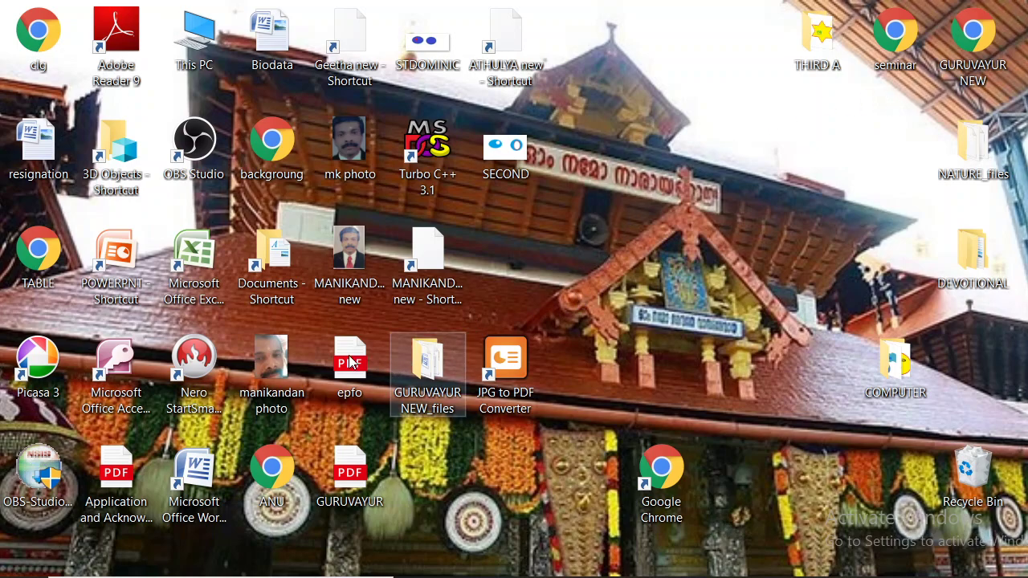
{"action": "double_click", "coordinate": [435, 49]}
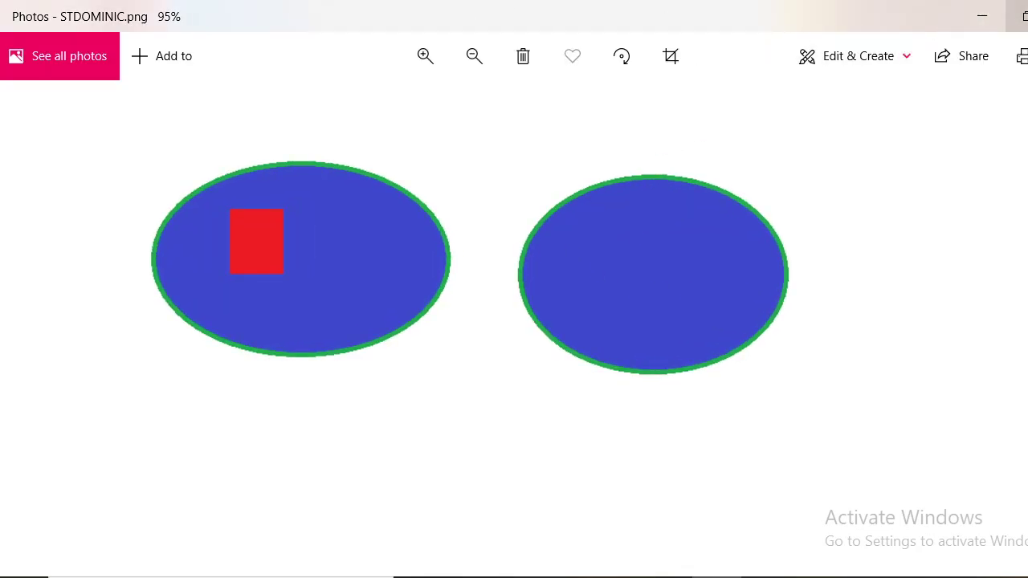
{"action": "key", "text": "alt+F4"}
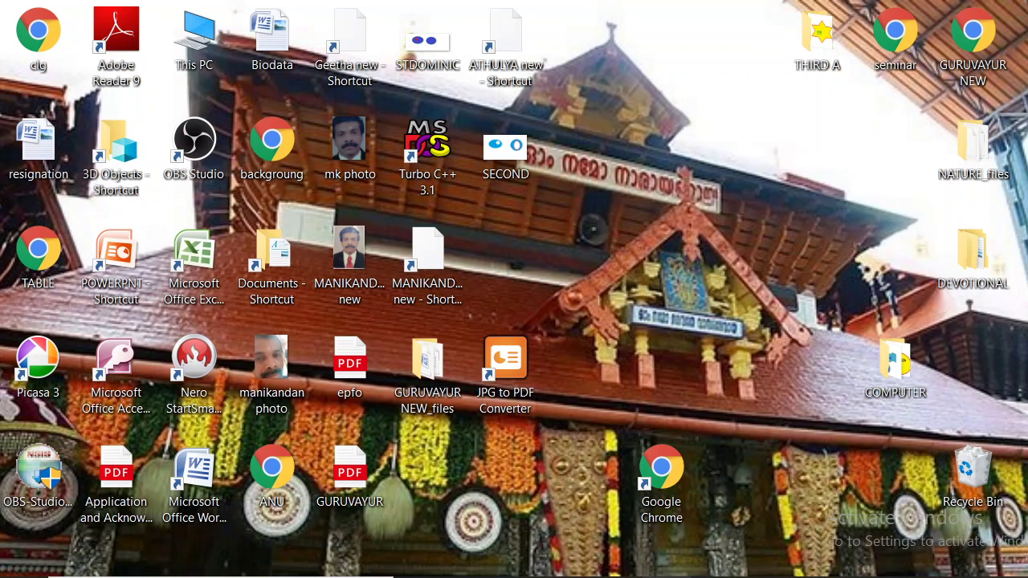
{"action": "key", "text": "alt+Tab"}
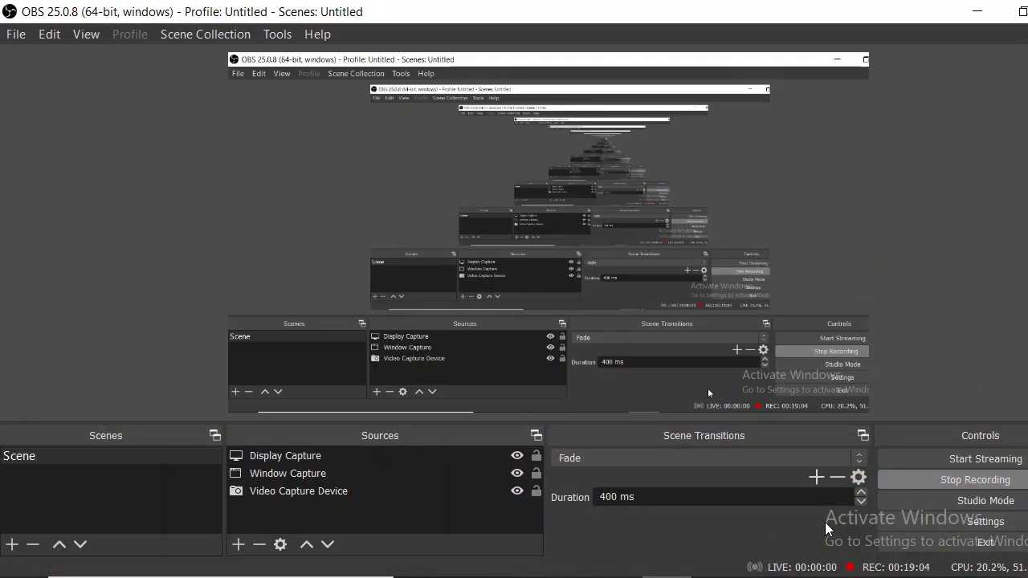